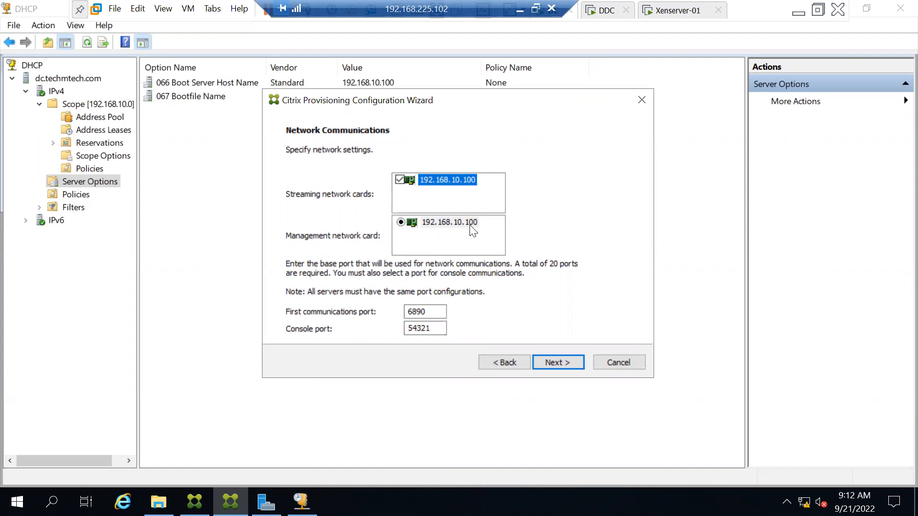
# Step: Keep first communications port 6890 and console port 54321, then advance to the TFTP settings
pyautogui.click(432, 312)
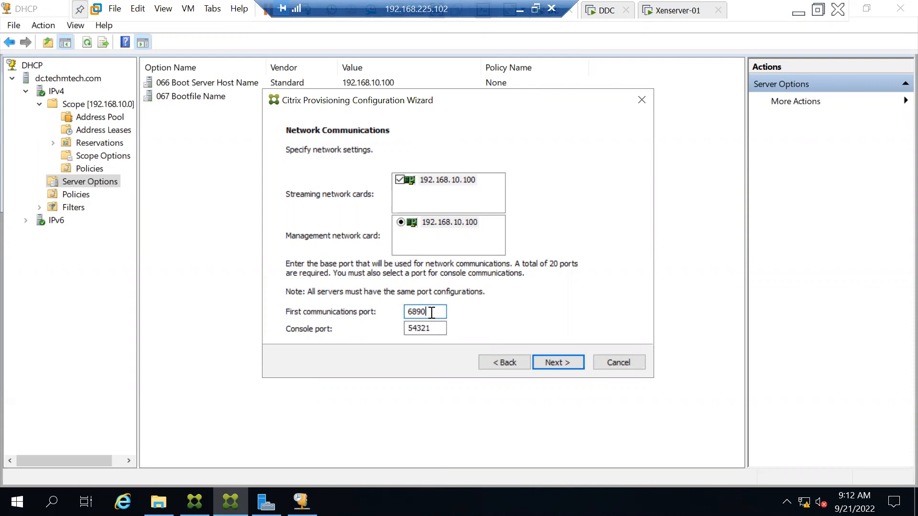
pyautogui.click(434, 329)
pyautogui.click(555, 357)
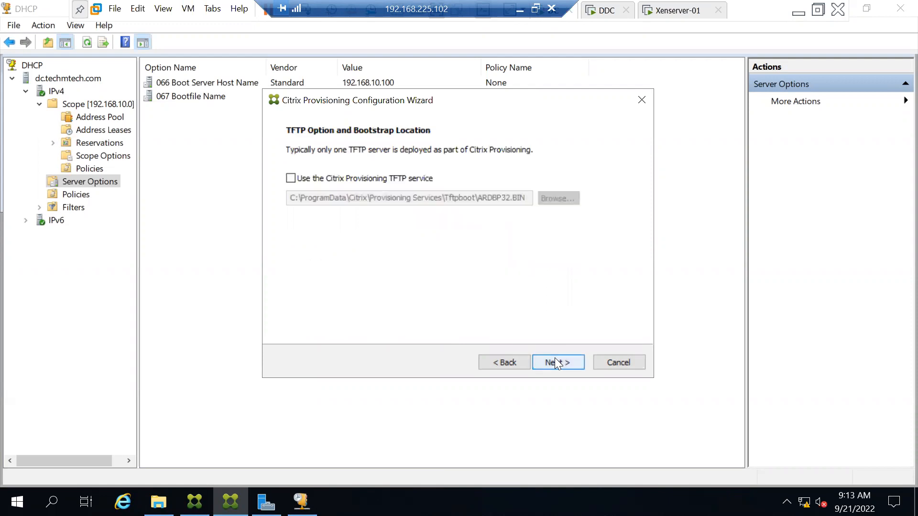
# Step: Enable the Citrix Provisioning TFTP service with the ARDBP32.BIN bootstrap and continue
pyautogui.click(291, 179)
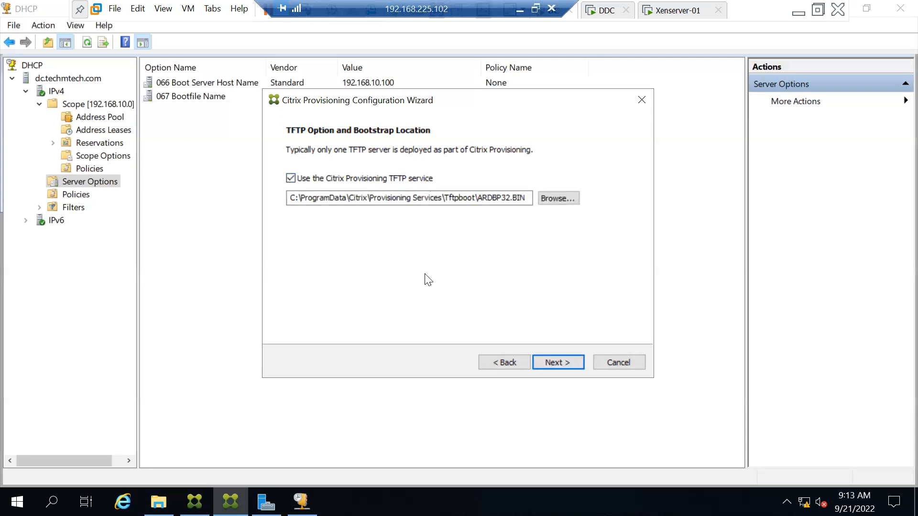
pyautogui.click(557, 364)
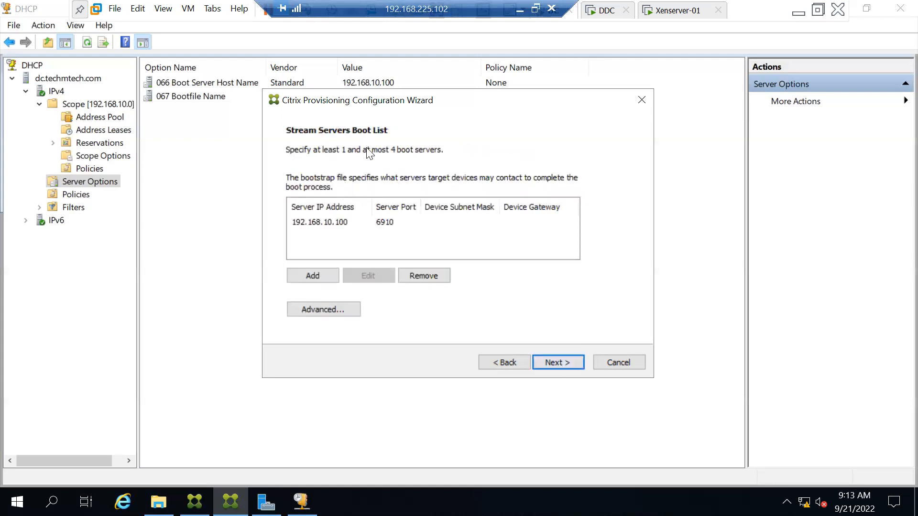
# Step: Accept boot server 192.168.10.100:6910 and keep SSL port 54323, reaching Problem Report Configuration
pyautogui.click(550, 359)
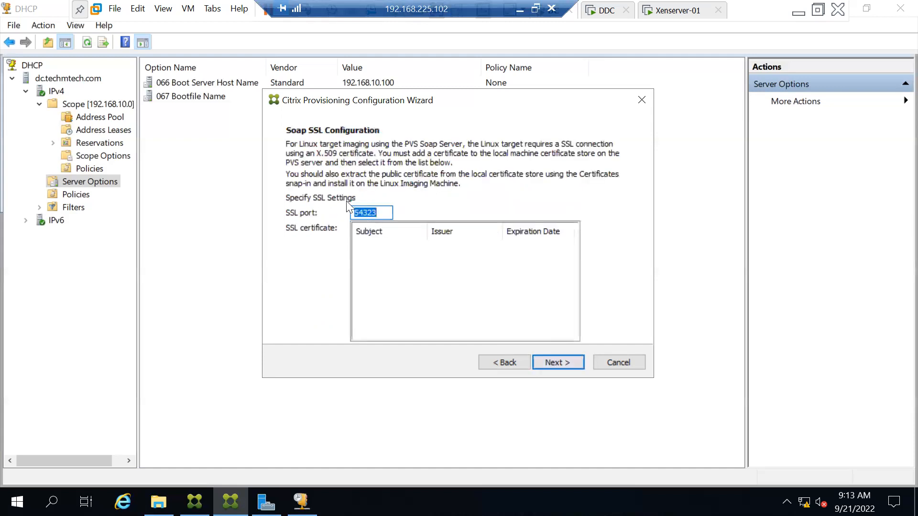
pyautogui.click(378, 213)
pyautogui.hotkey('ctrl', 'a')
pyautogui.click(551, 362)
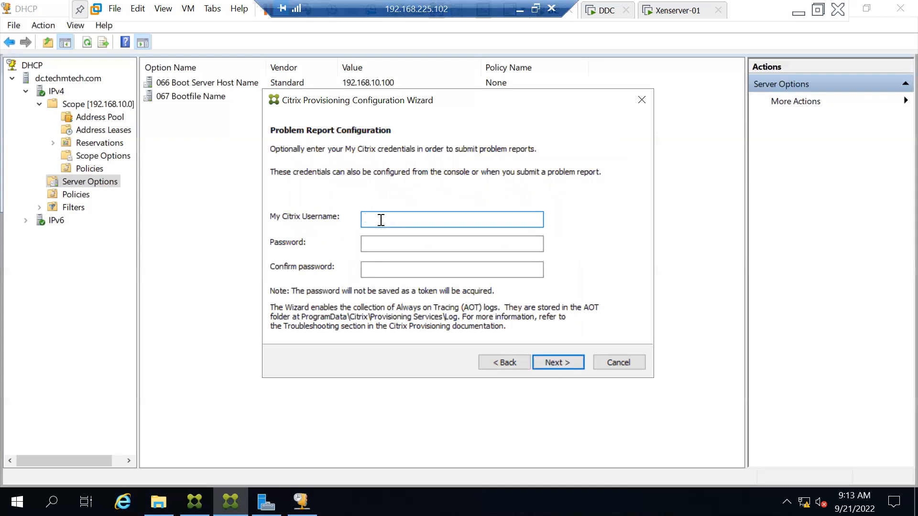
# Step: Enter the My Citrix username, the account password and its confirmation, then show the summary
pyautogui.write('ms185426')
pyautogui.press('Tab')
pyautogui.write('•••••••••')
pyautogui.press('Tab')
pyautogui.write('•••••••••')
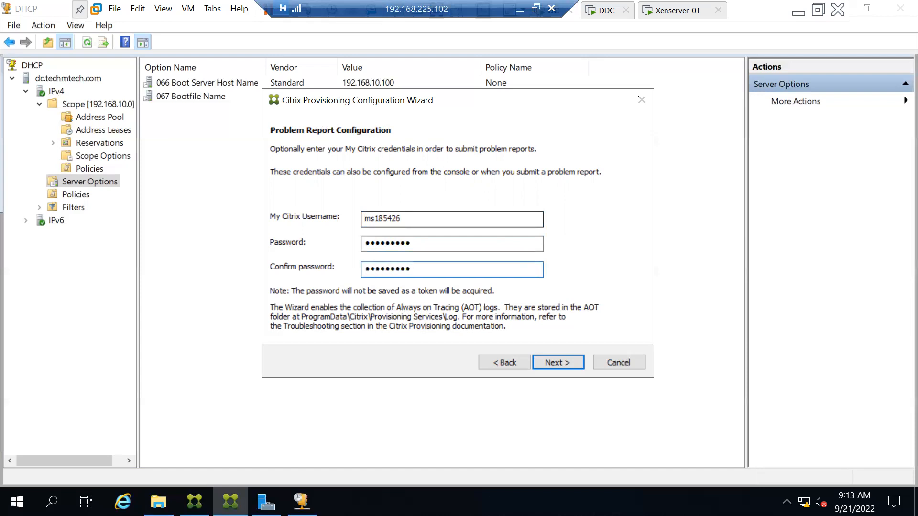
pyautogui.click(560, 362)
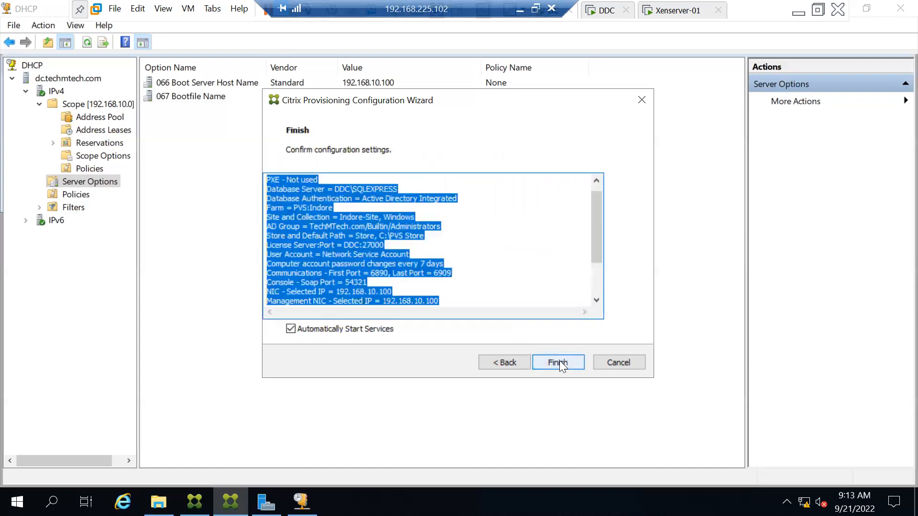
# Step: Read through the configuration summary and apply it with Finish
pyautogui.click(348, 255)
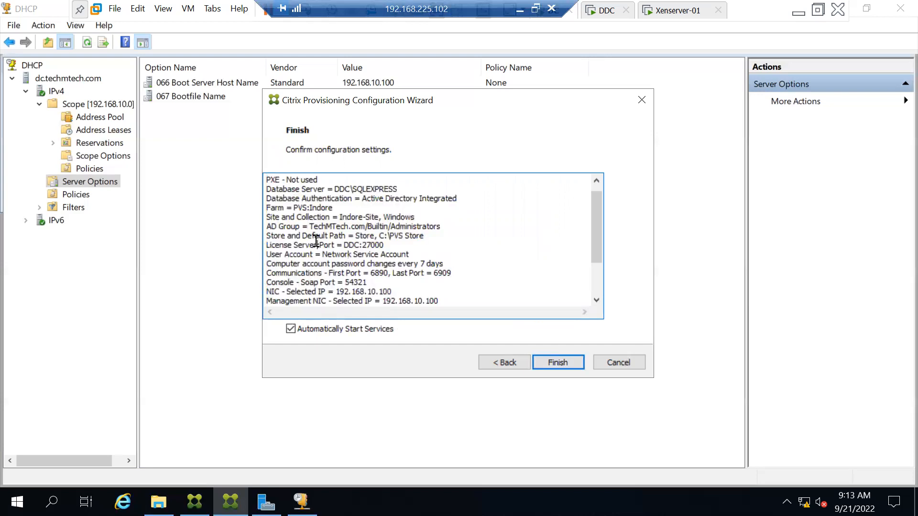
pyautogui.scroll(-2, 316, 241)
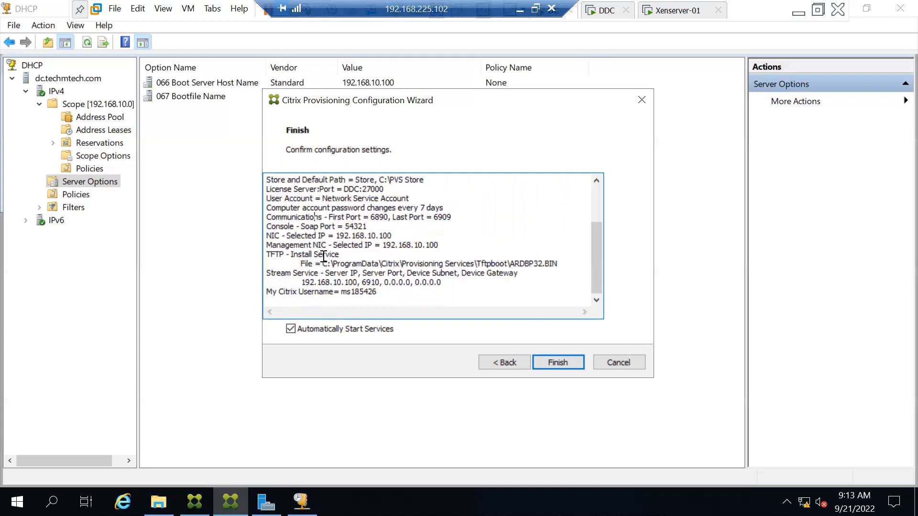
pyautogui.scroll(3, 324, 257)
pyautogui.click(554, 363)
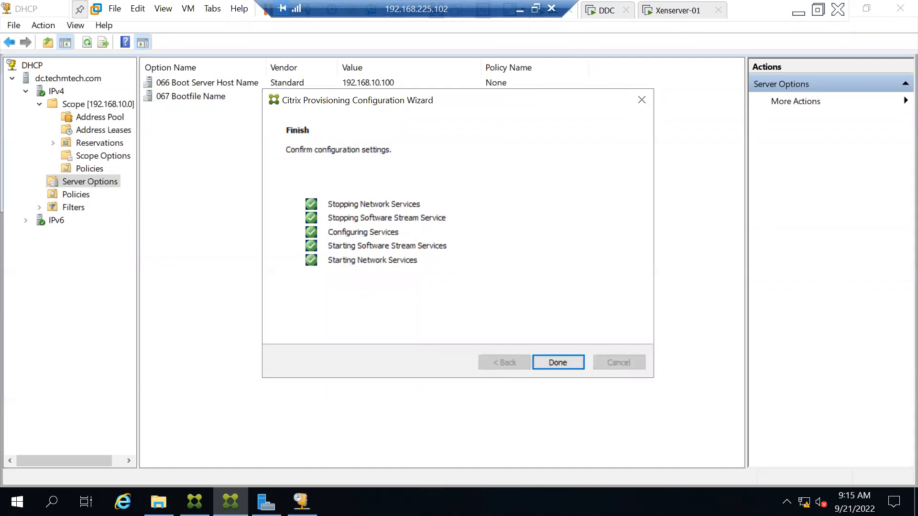
# Step: After all service steps complete, open the Windows Start menu
pyautogui.press('super')
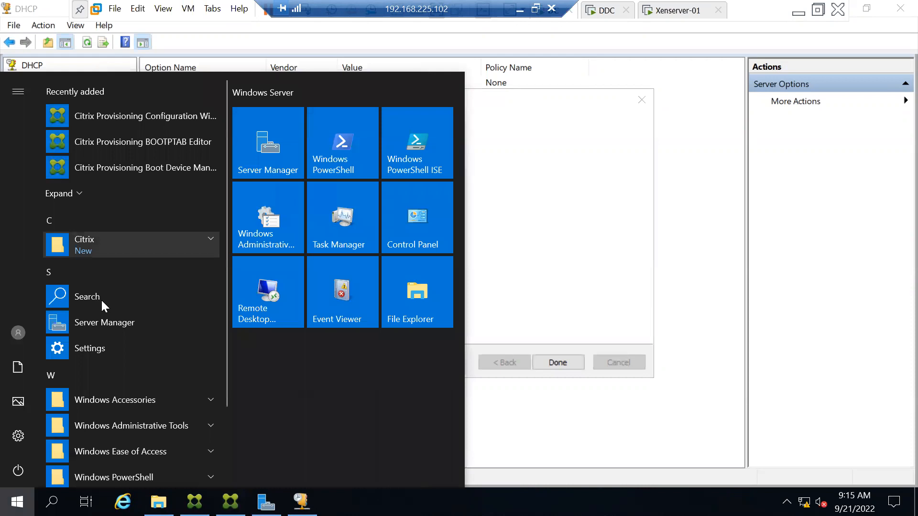
# Step: Confirm United States as the Win-10-TD region and switch the console to full screen
pyautogui.click(797, 11)
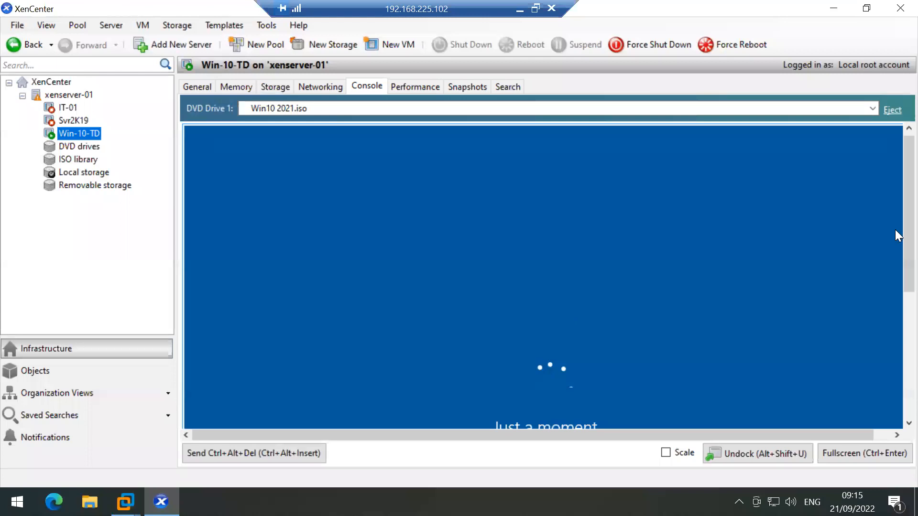
pyautogui.scroll(-3, 894, 354)
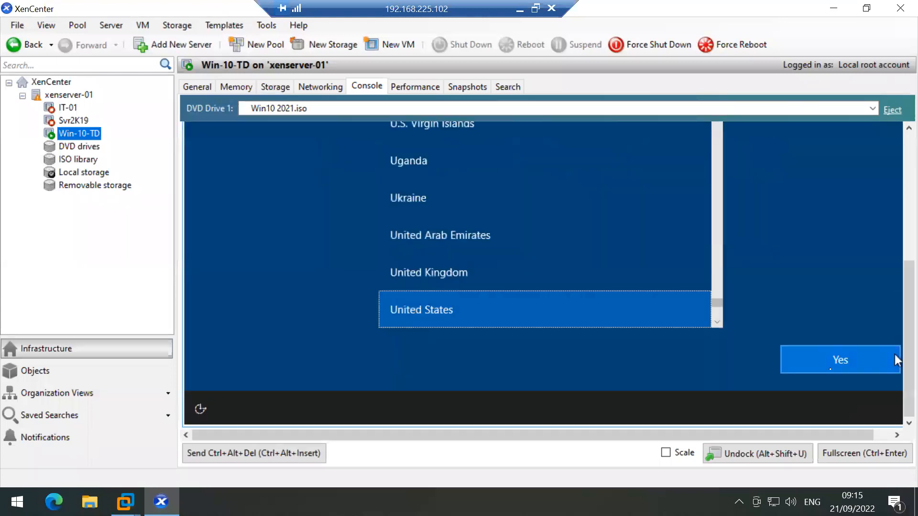
pyautogui.click(830, 371)
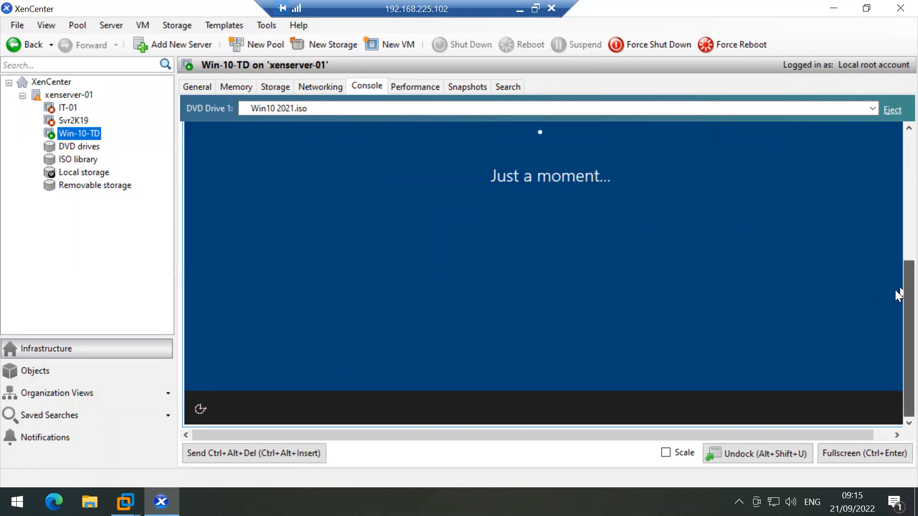
pyautogui.click(847, 455)
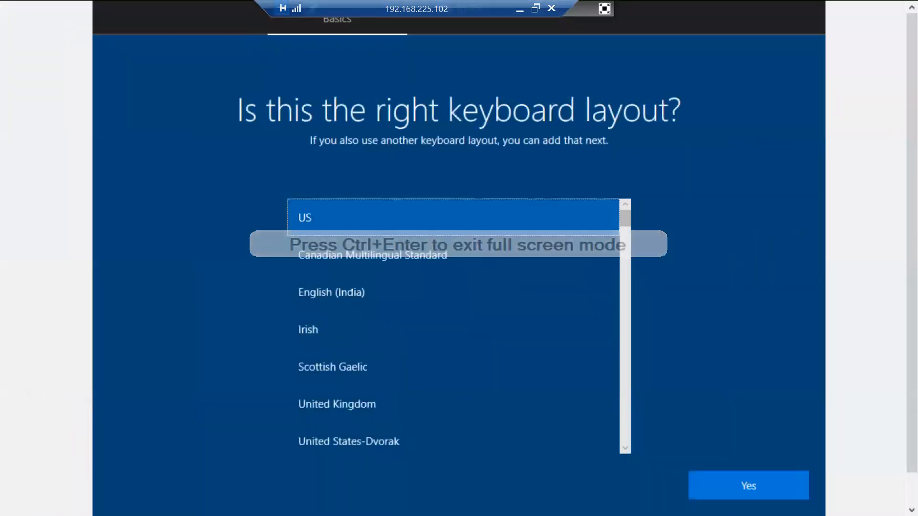
# Step: Choose the English (India) keyboard, skip a second layout, and continue offline with limited setup
pyautogui.click(352, 291)
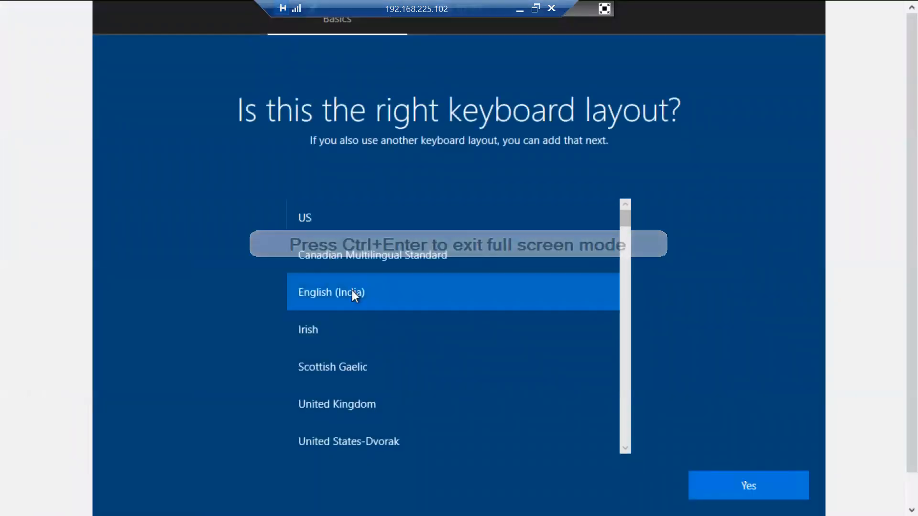
pyautogui.click(753, 488)
pyautogui.click(734, 493)
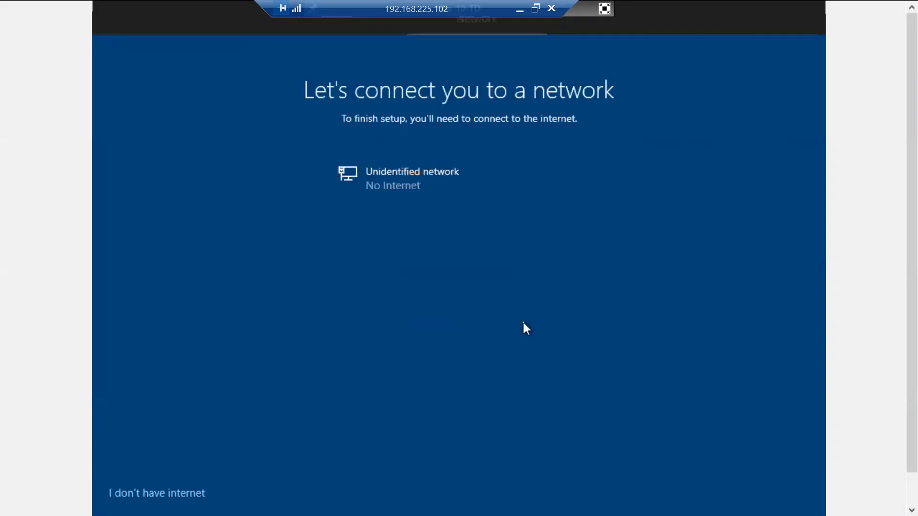
pyautogui.click(146, 492)
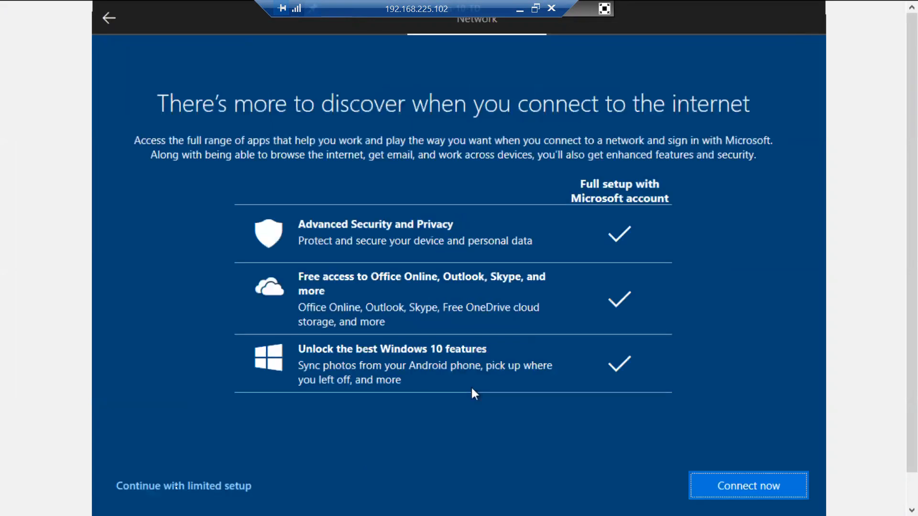
pyautogui.click(176, 486)
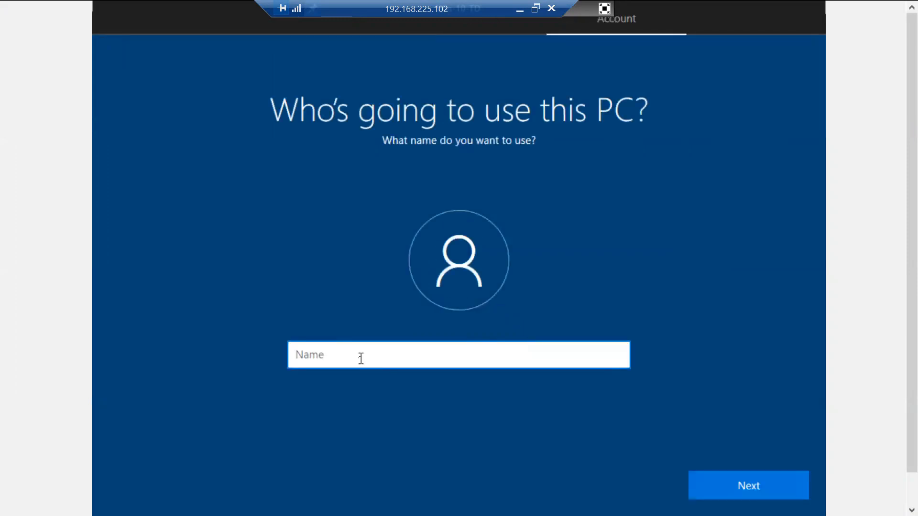
# Step: Create the local account 'root' and enter its password twice
pyautogui.write('root')
pyautogui.press('Return')
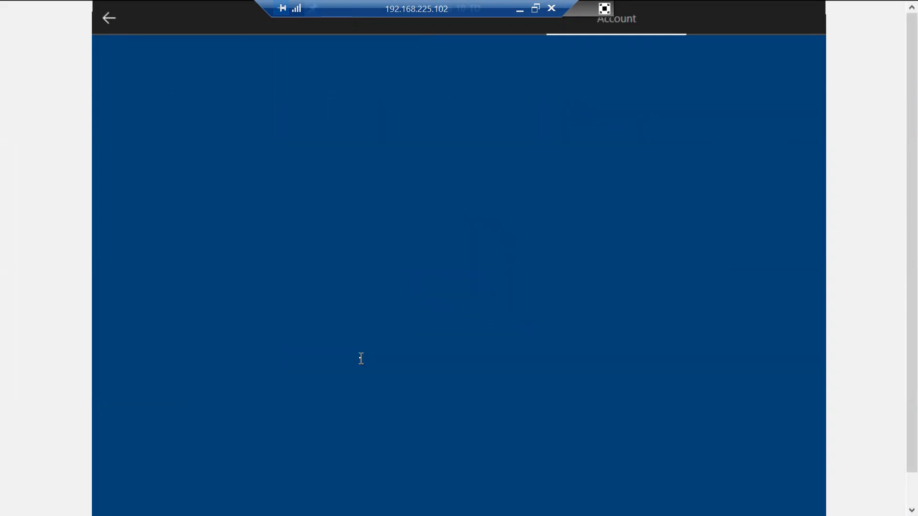
pyautogui.write('root123456')
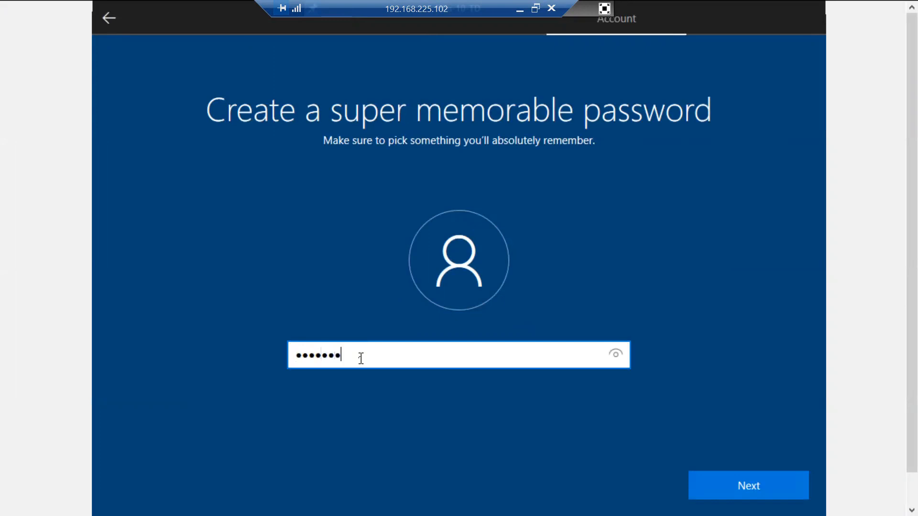
pyautogui.press('Return')
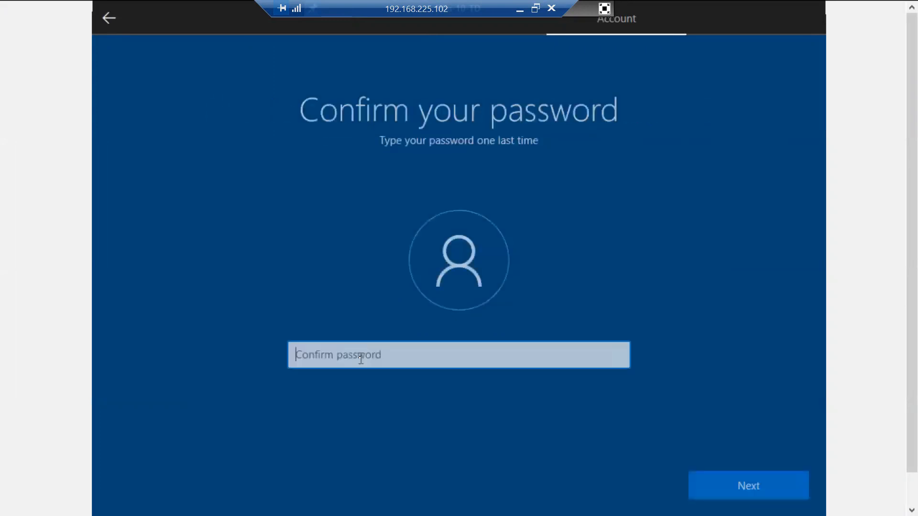
pyautogui.write('root123456')
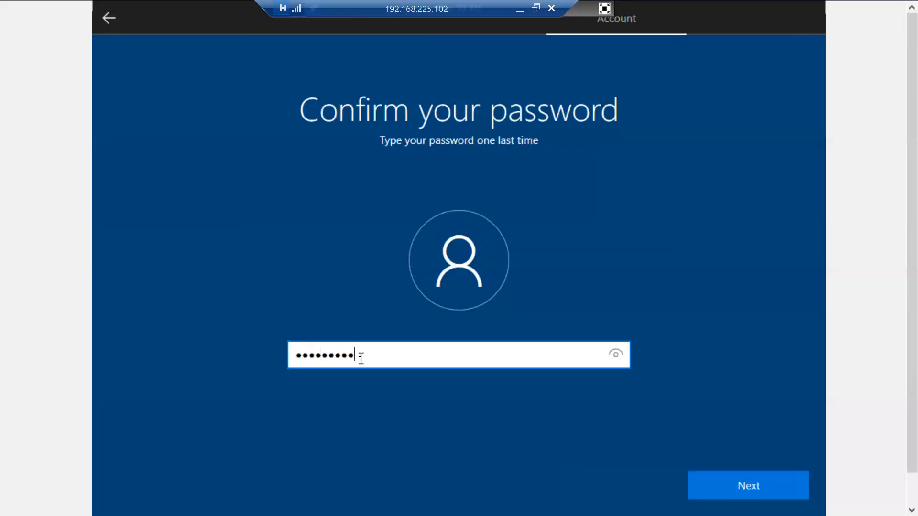
pyautogui.press('Return')
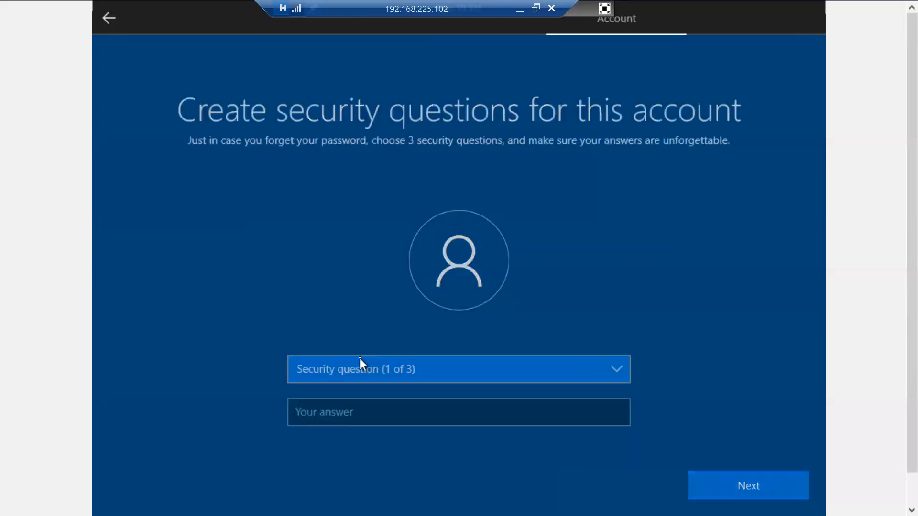
# Step: Answer the pet name, birth city and childhood nickname security questions
pyautogui.press('Down')
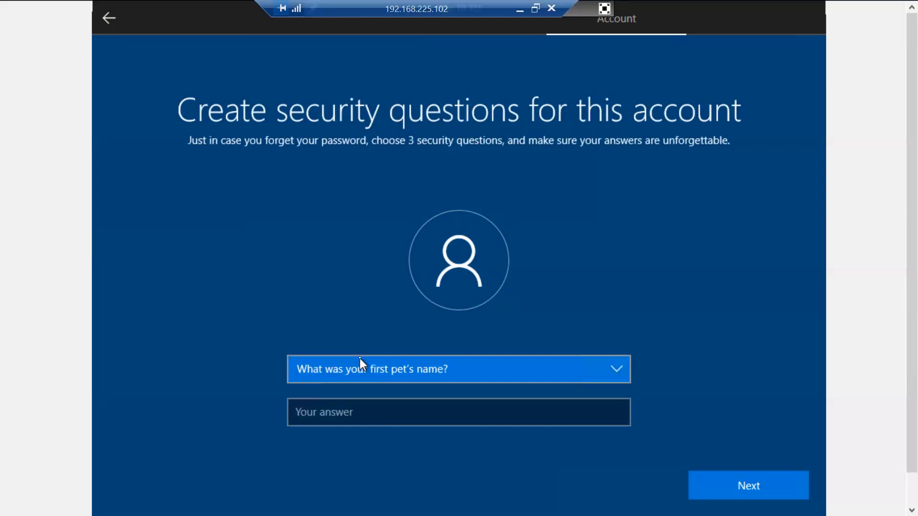
pyautogui.press('Tab')
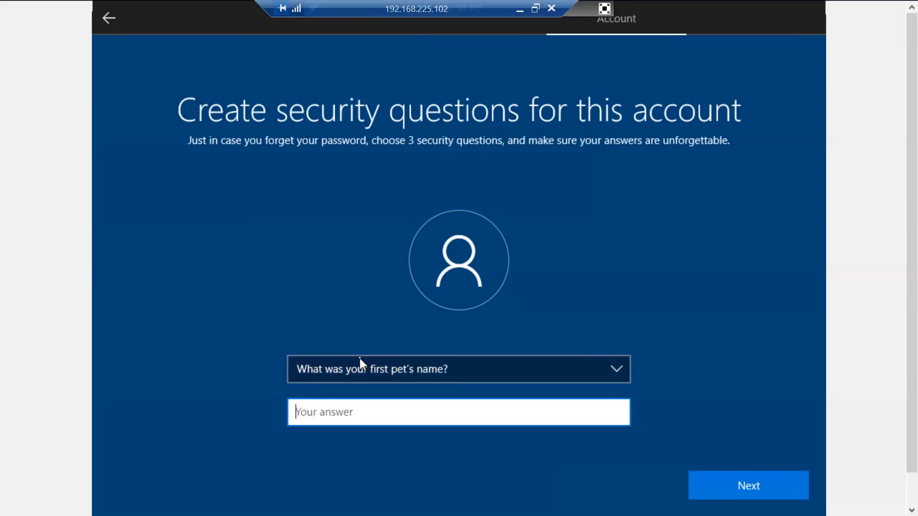
pyautogui.write('123qwe')
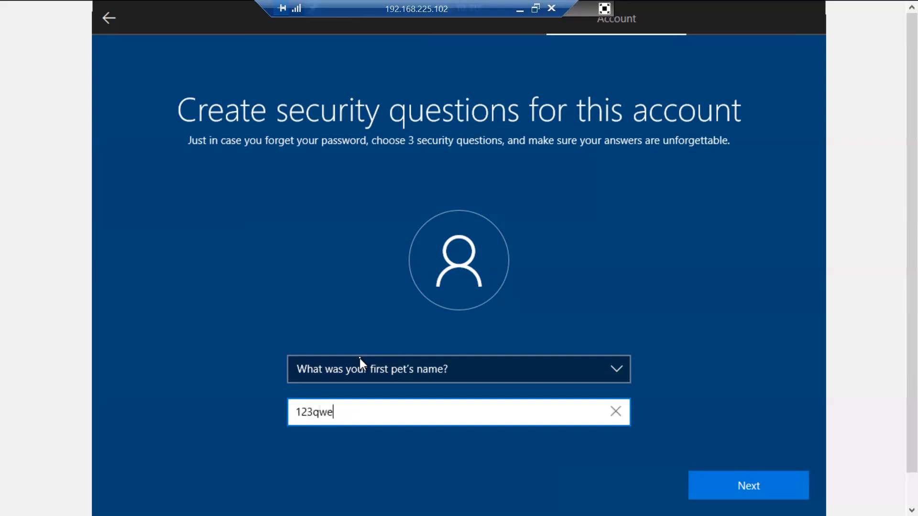
pyautogui.press('Return')
pyautogui.press('Down')
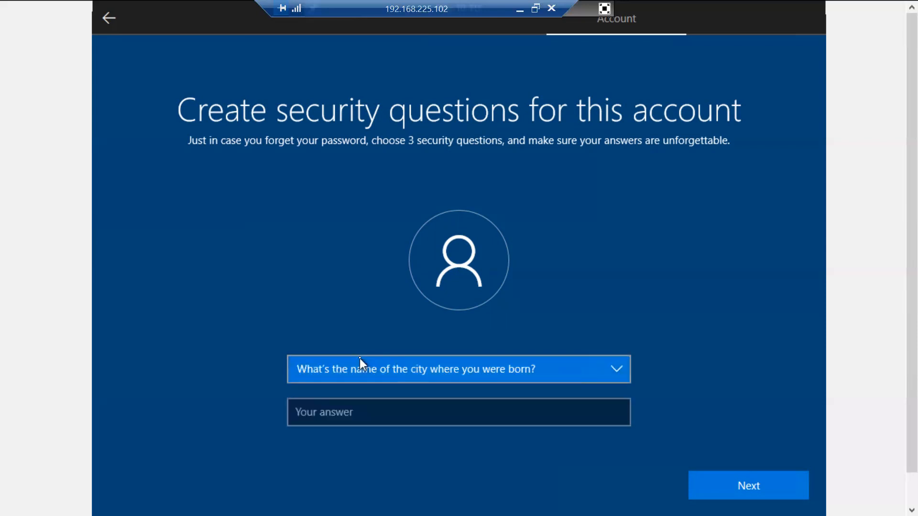
pyautogui.press('Tab')
pyautogui.write('123qwe')
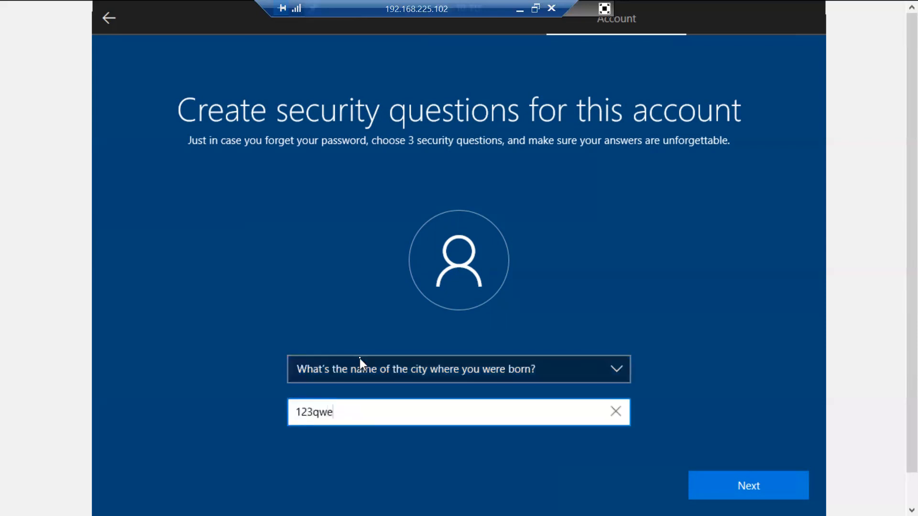
pyautogui.press('Return')
pyautogui.press('Down')
pyautogui.press('Tab')
pyautogui.write('123qwe')
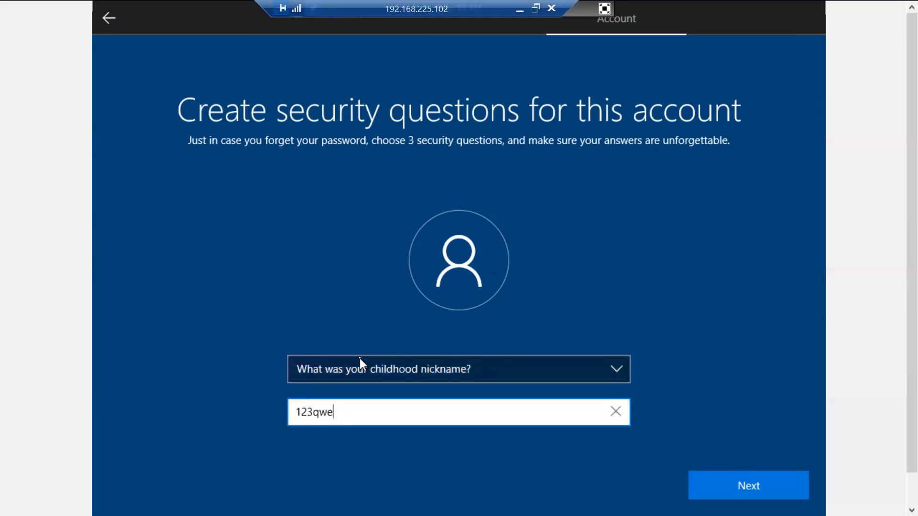
pyautogui.press('Return')
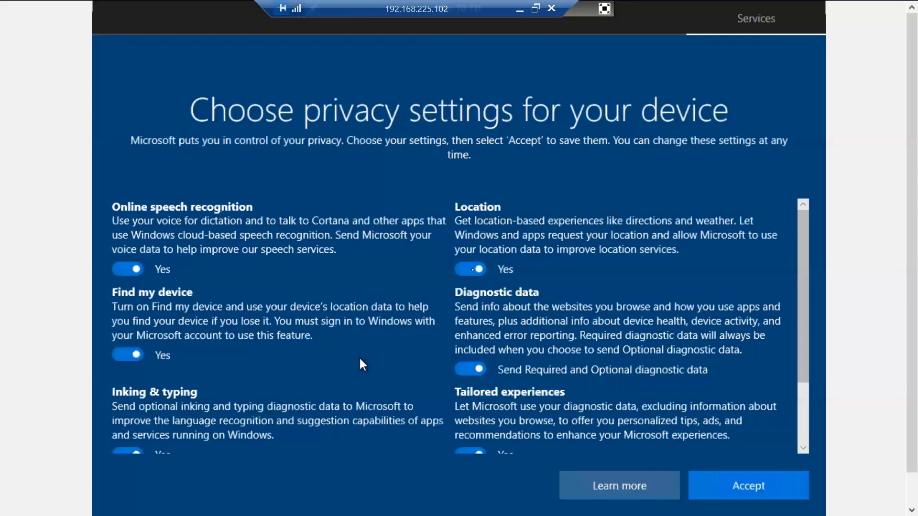
# Step: Turn off every privacy setting, accept them, and decline Cortana with Not now
pyautogui.click(472, 270)
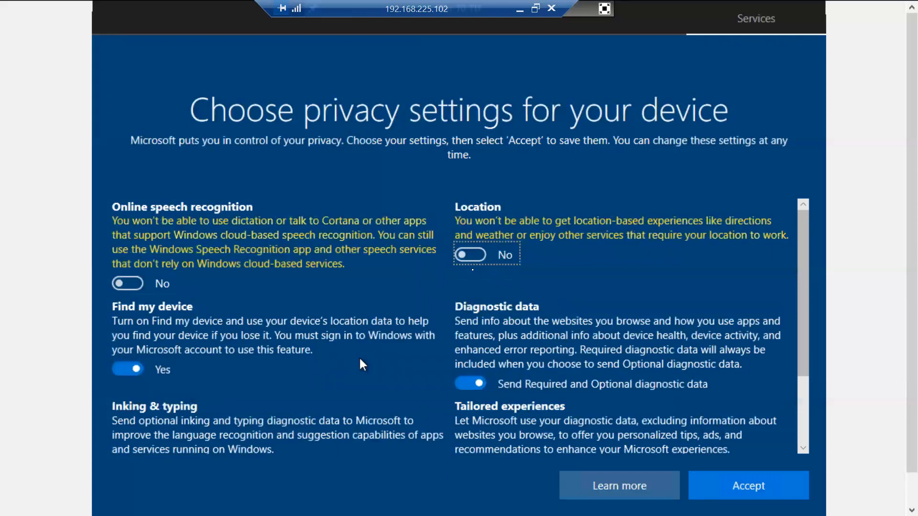
pyautogui.press('Tab')
pyautogui.press('space')
pyautogui.press('Tab')
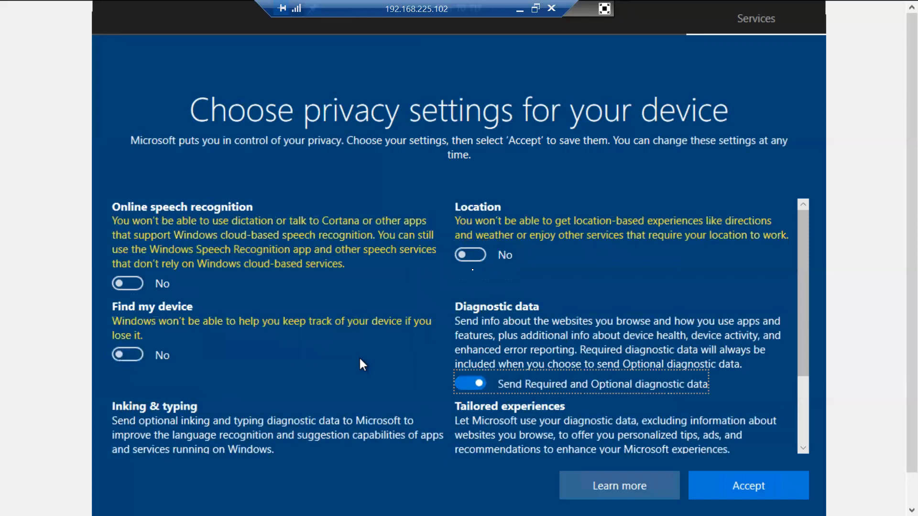
pyautogui.press('space')
pyautogui.press('Tab')
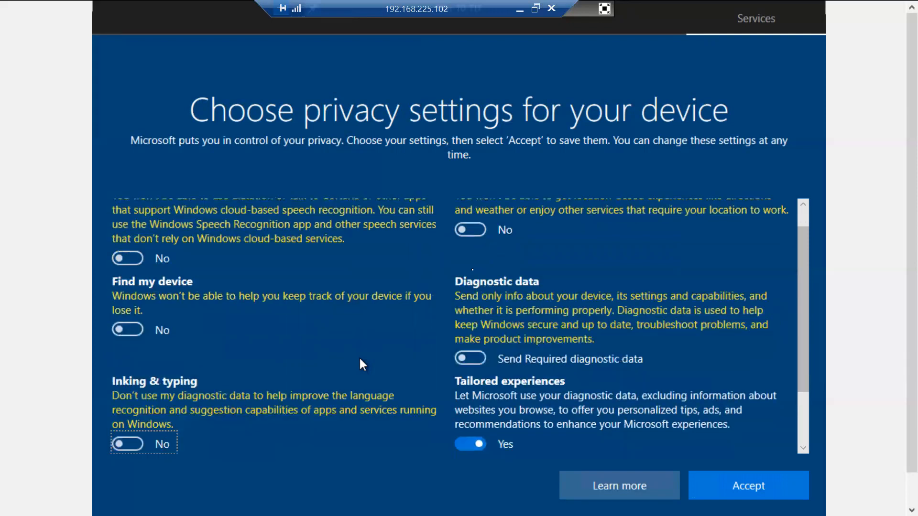
pyautogui.press('Tab')
pyautogui.press('space')
pyautogui.press('Tab')
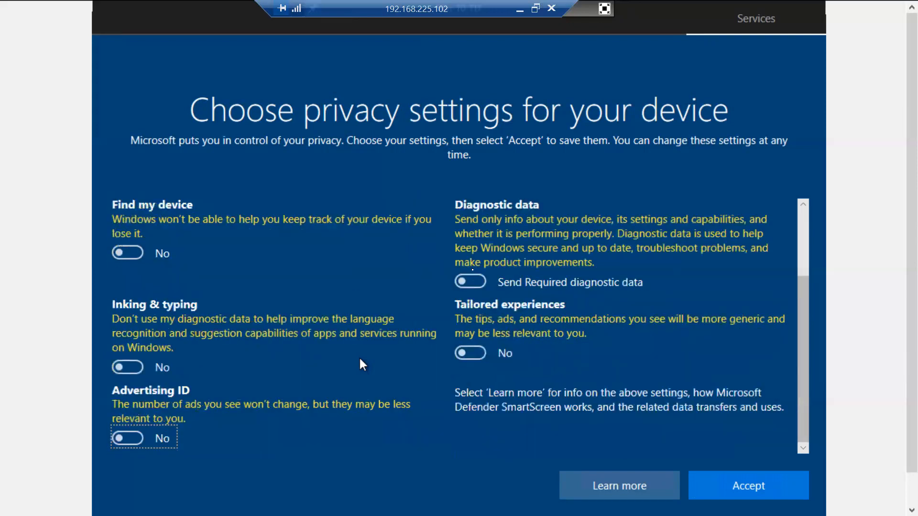
pyautogui.press('Tab')
pyautogui.press('Tab')
pyautogui.press('Return')
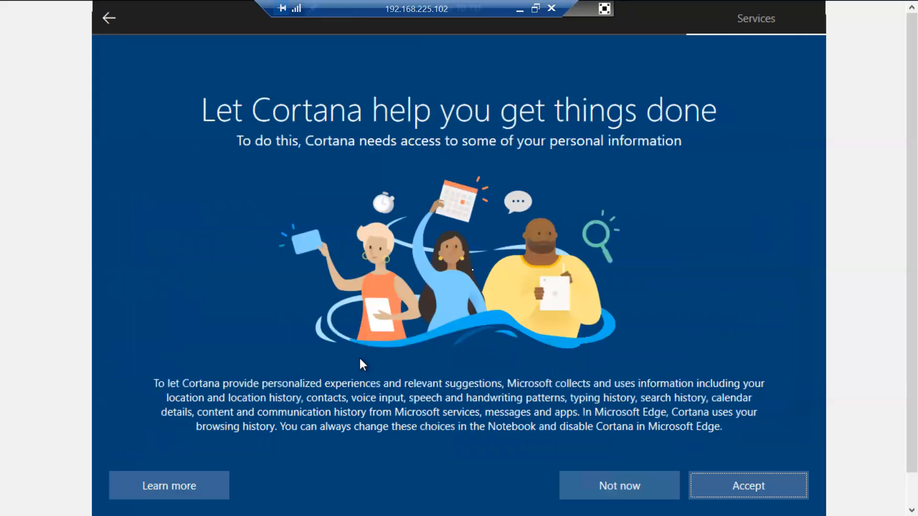
pyautogui.press('Tab')
pyautogui.press('Tab')
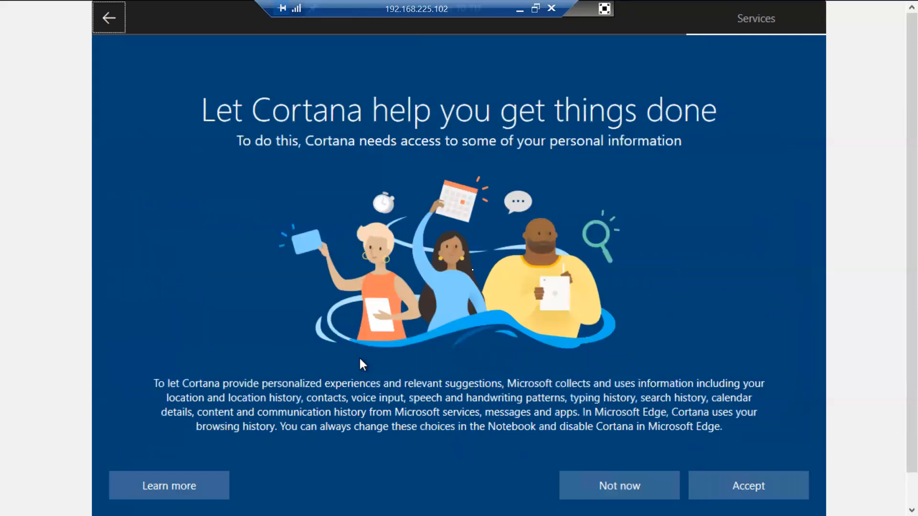
pyautogui.press('Tab')
pyautogui.press('Tab')
pyautogui.press('Return')
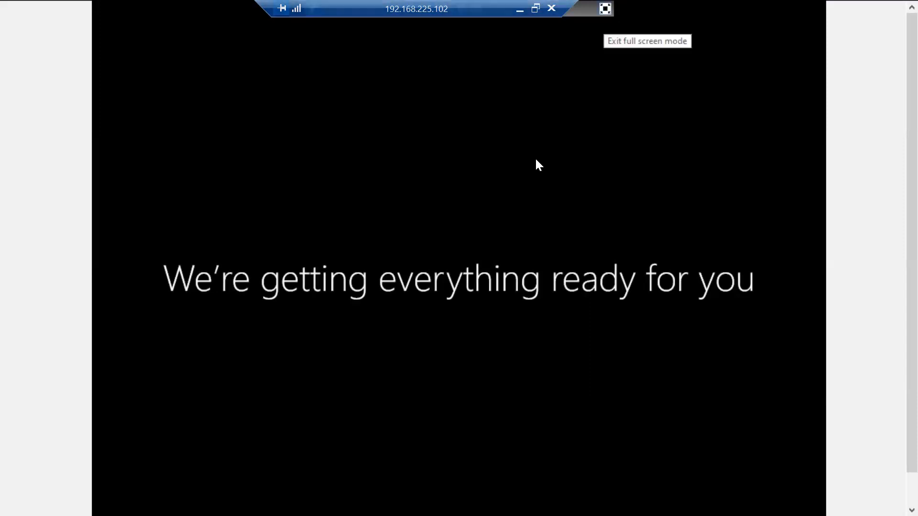
# Step: Exit full screen and switch to the DDC virtual machine from the VMware taskbar
pyautogui.click(604, 8)
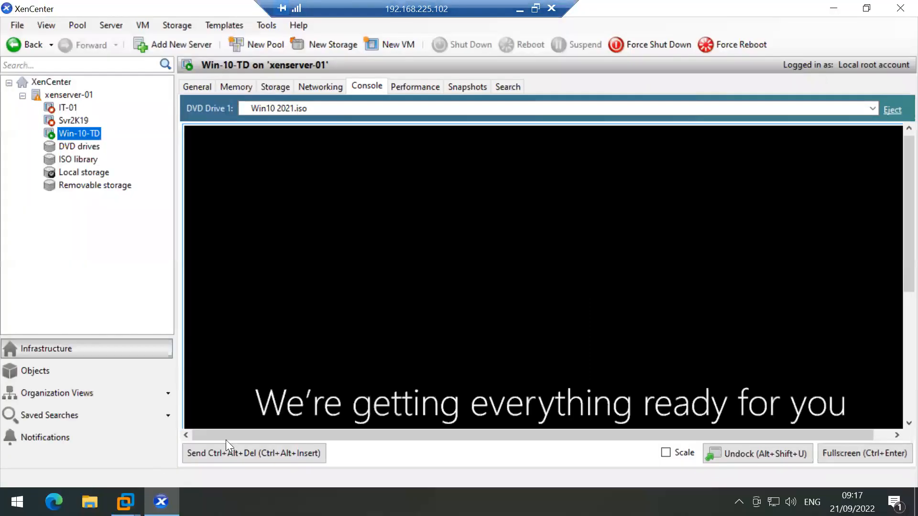
pyautogui.moveTo(124, 502)
pyautogui.click(215, 413)
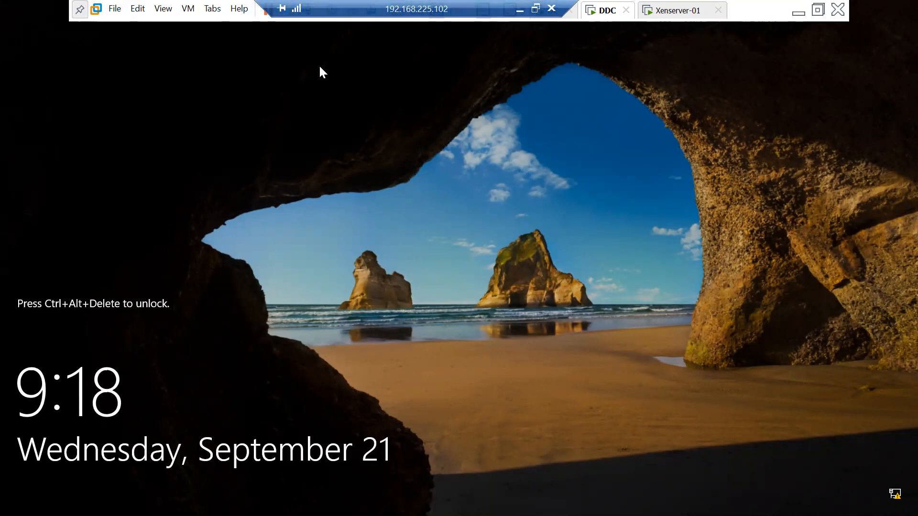
# Step: Close the finished wizard and view scope options: boot server 192.168.10.100, bootfile PVSNBPX64.EFI
pyautogui.click(306, 13)
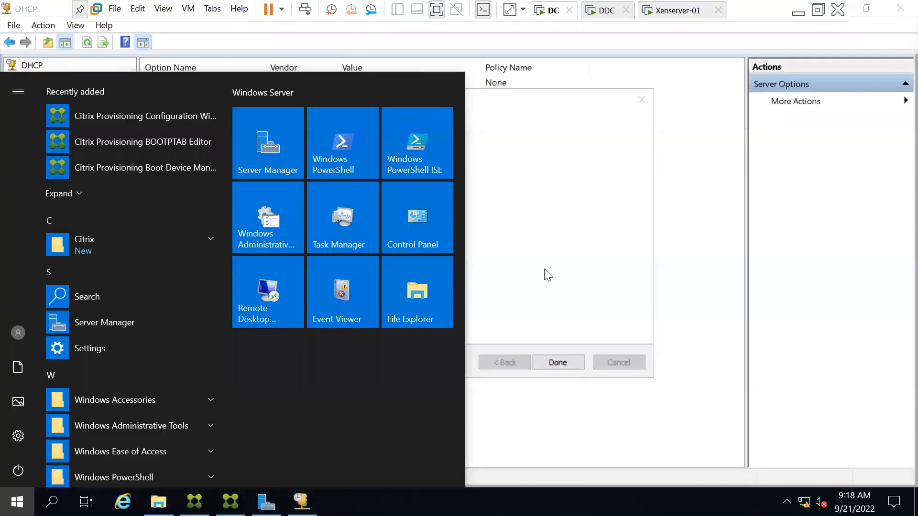
pyautogui.click(557, 362)
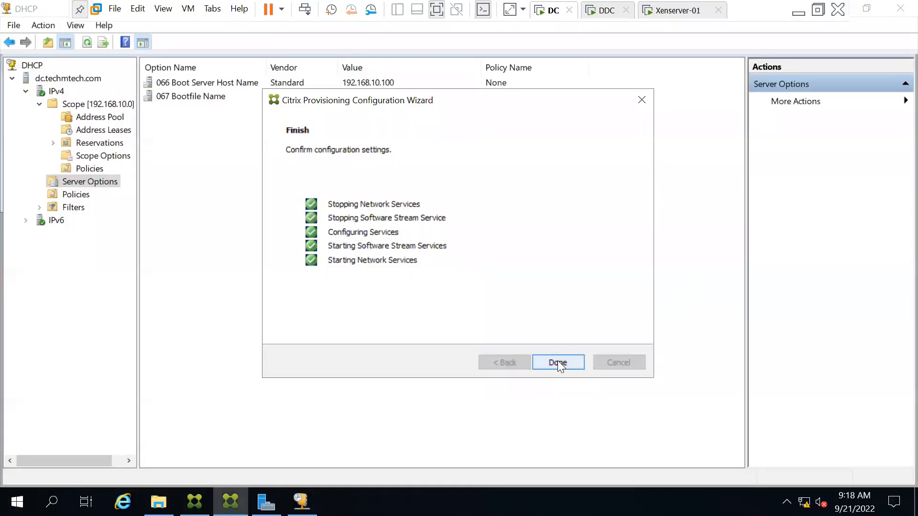
pyautogui.click(557, 362)
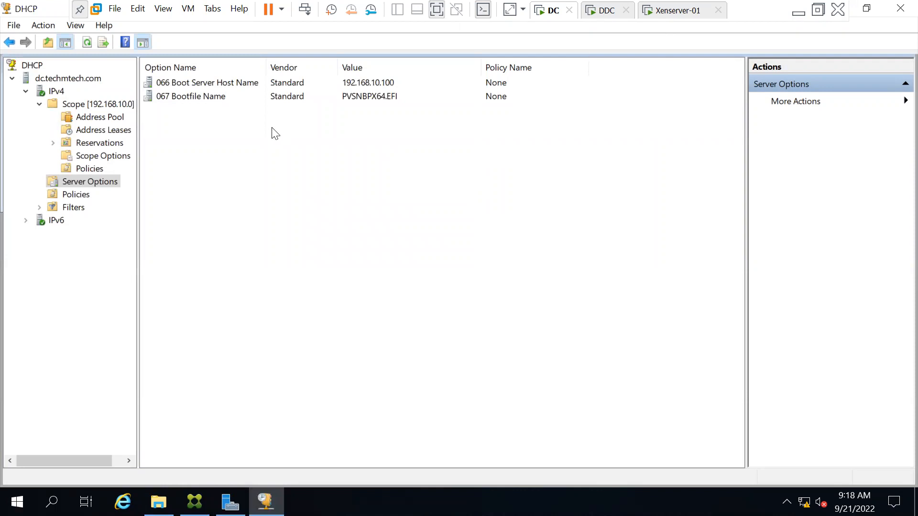
pyautogui.click(86, 157)
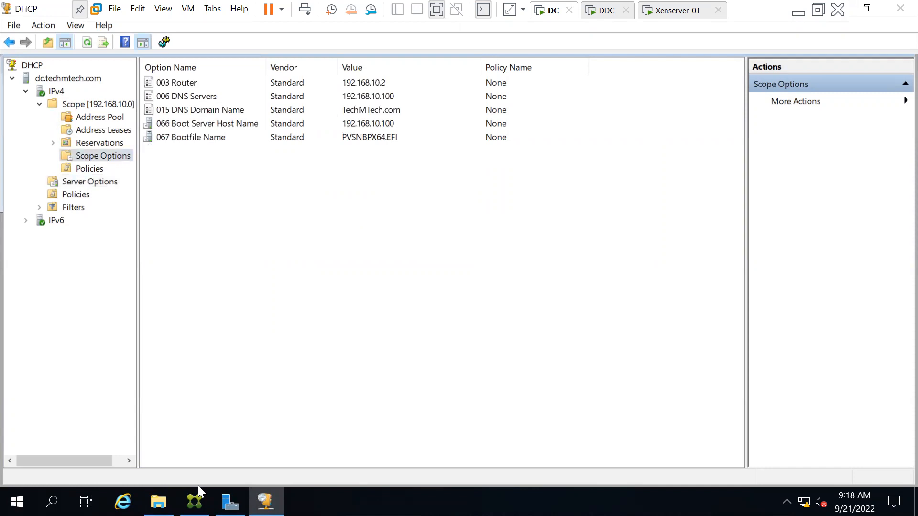
# Step: Check the Win-10-TD setup progress in XenCenter, then return to the DC virtual machine
pyautogui.click(799, 13)
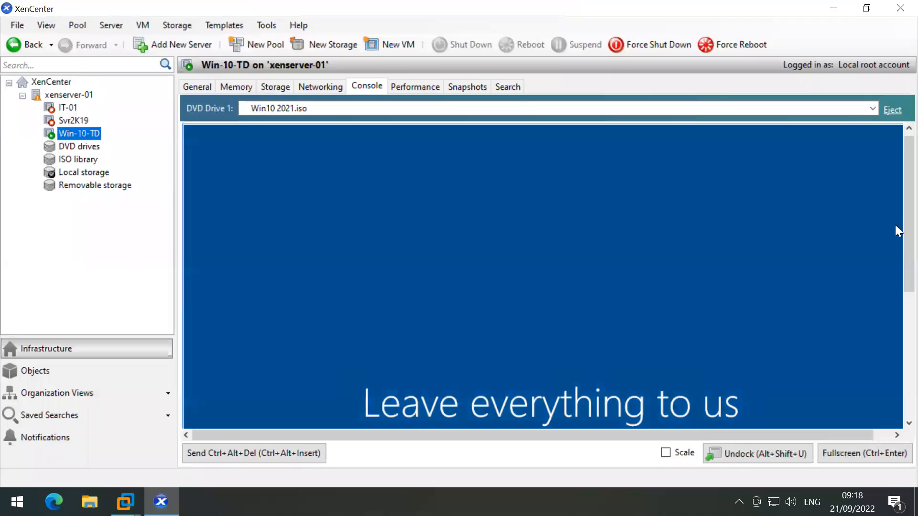
pyautogui.scroll(-4, 897, 330)
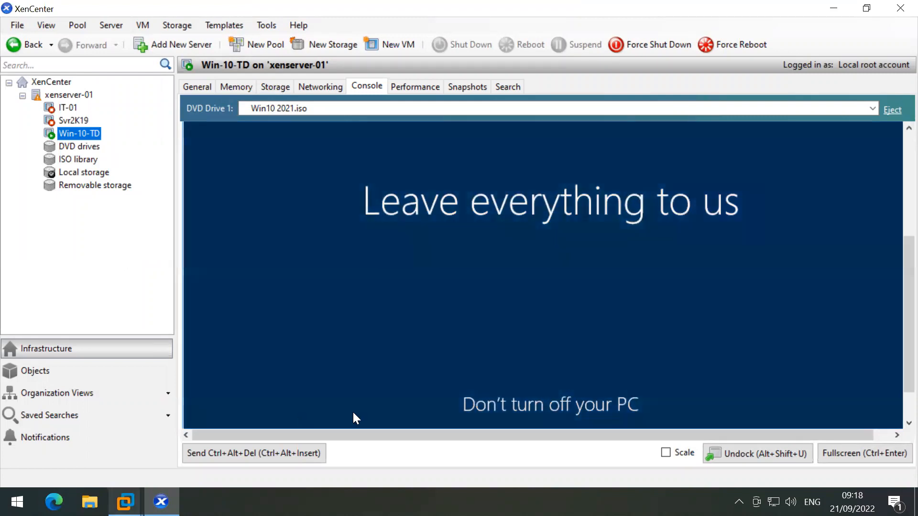
pyautogui.moveTo(126, 502)
pyautogui.click(82, 410)
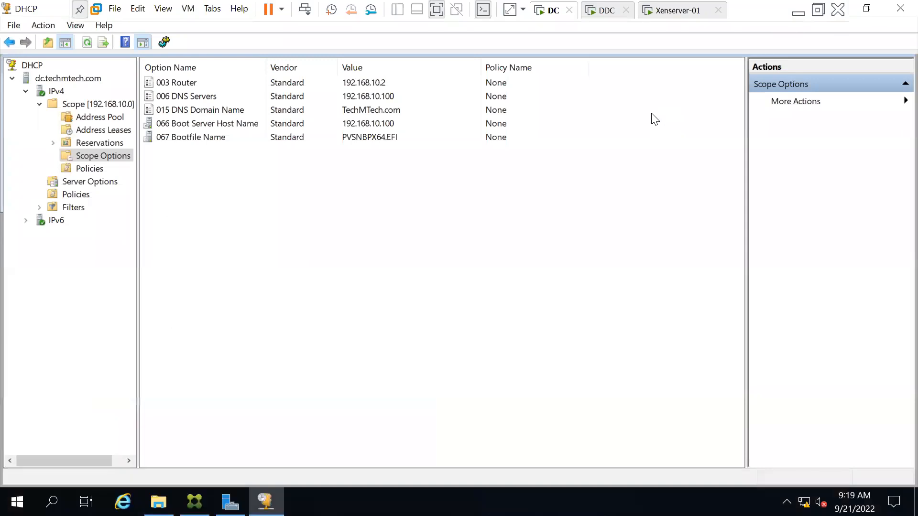
# Step: Close the Citrix Provisioning installer and launch the Citrix Provisioning Console, approving the UAC prompt
pyautogui.press('super')
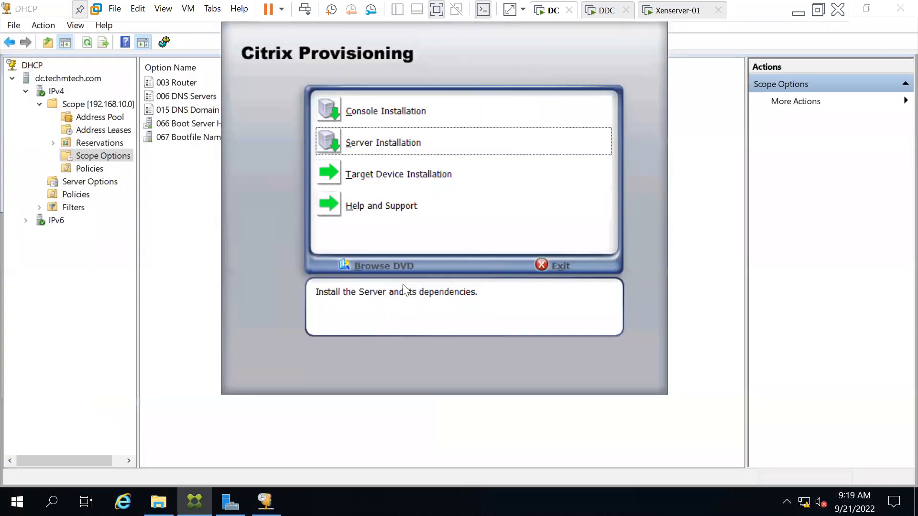
pyautogui.click(561, 268)
pyautogui.press('super')
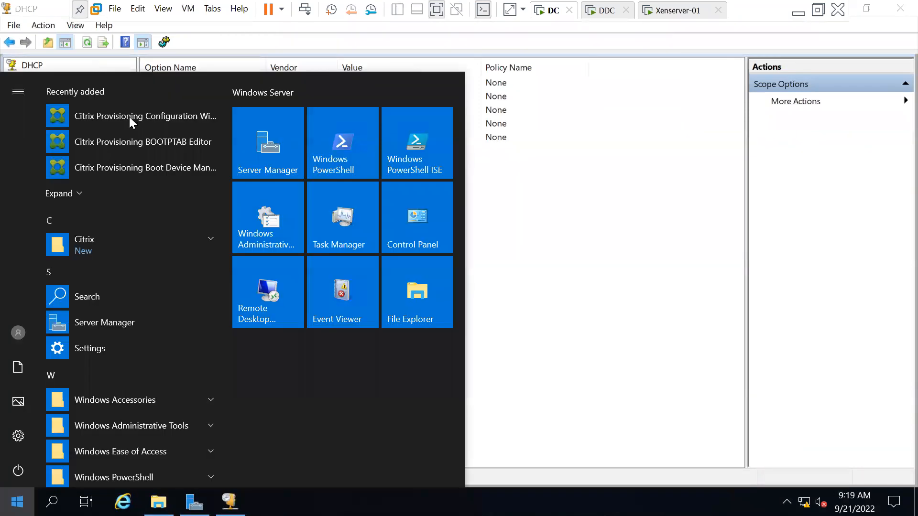
pyautogui.click(107, 243)
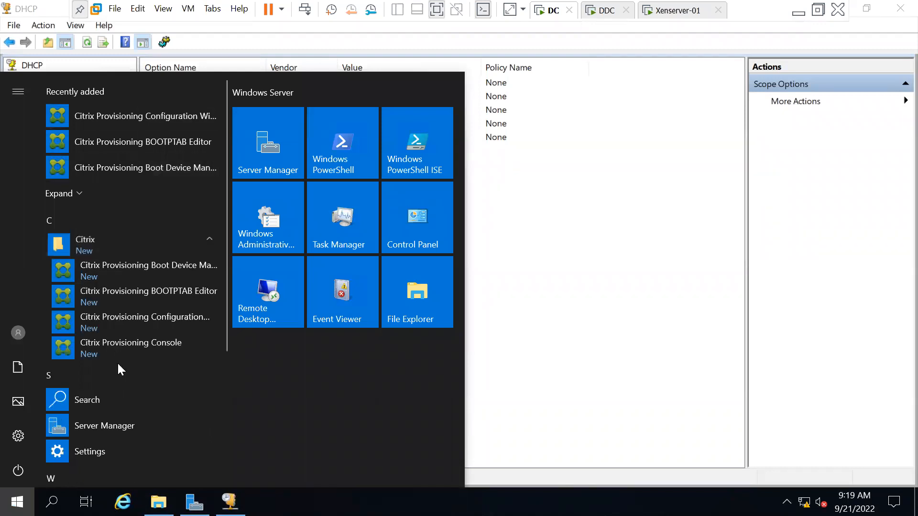
pyautogui.click(136, 342)
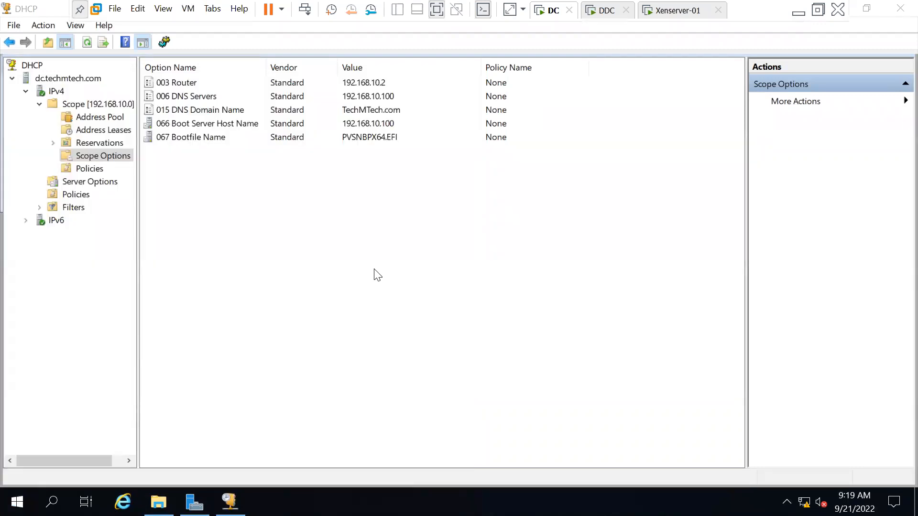
pyautogui.click(368, 349)
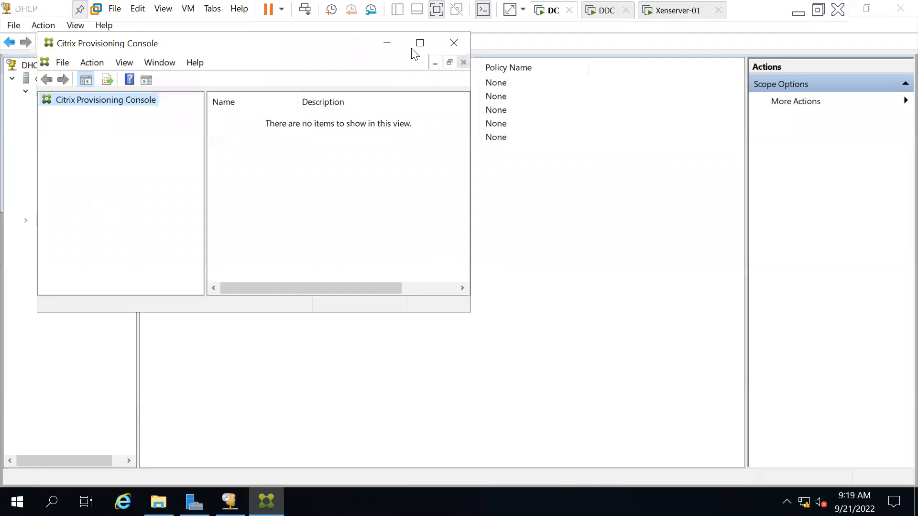
# Step: Start Connect to Farm from the console root with server name 192.168.10.100 on port 54321
pyautogui.rightClick(41, 63)
pyautogui.click(76, 73)
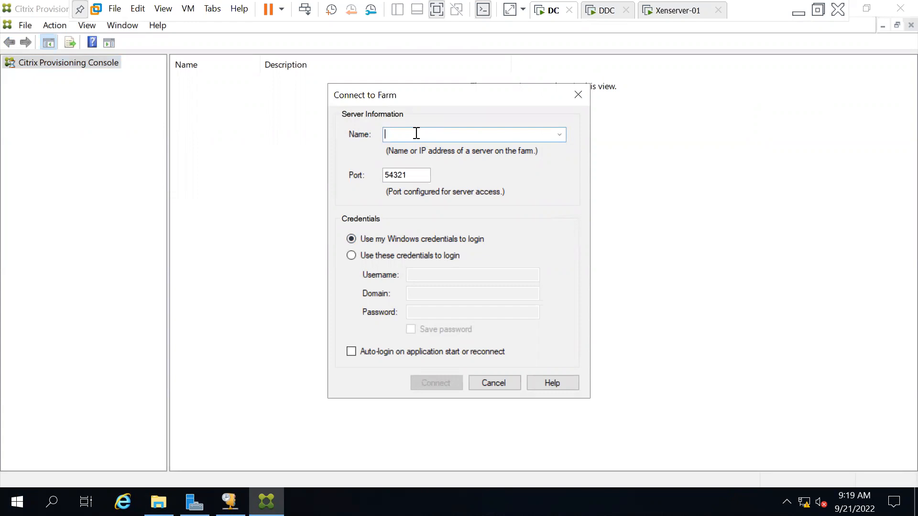
pyautogui.write('1')
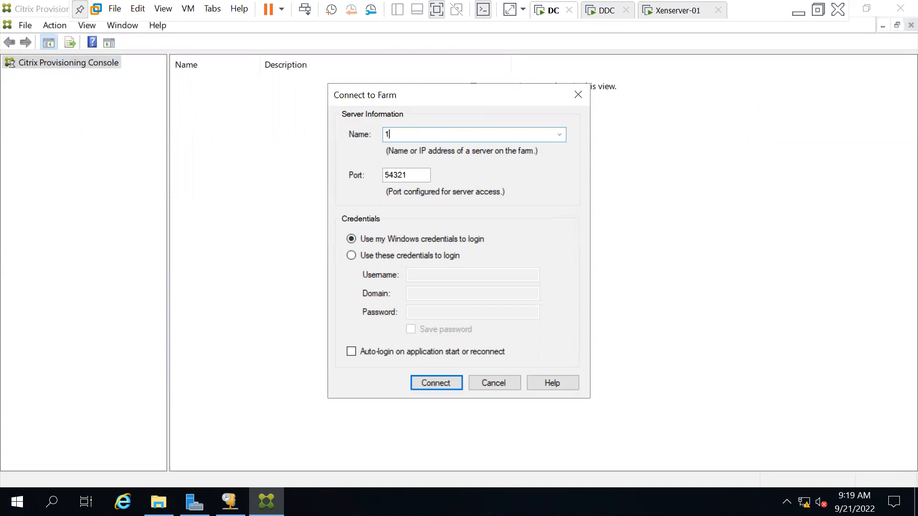
pyautogui.write('92.168.10.100')
# Step: Connect to the farm with auto-login enabled and expand Indore, Sites and Indore-Site
pyautogui.click(351, 351)
pyautogui.click(438, 384)
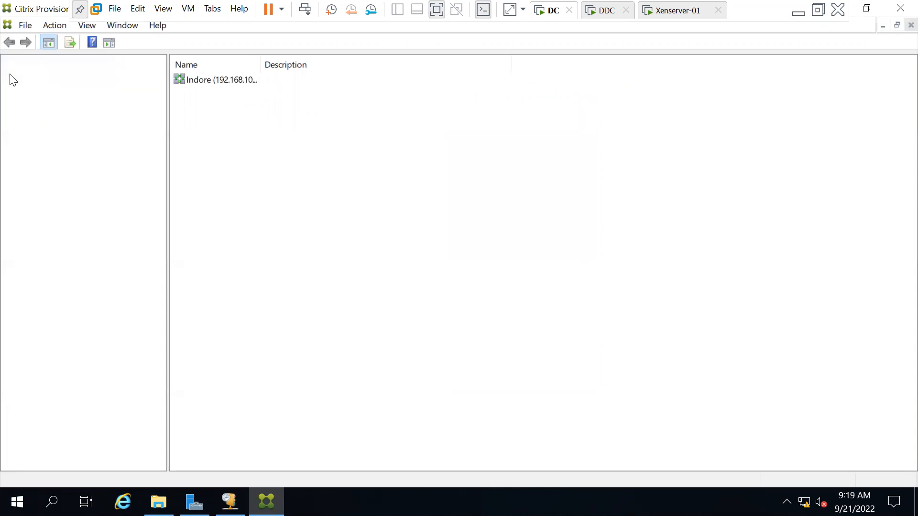
pyautogui.doubleClick(52, 78)
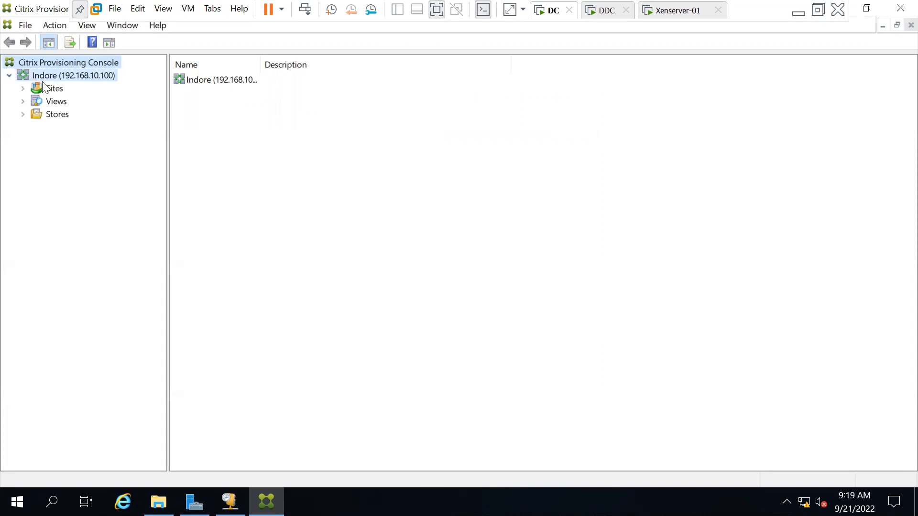
pyautogui.doubleClick(48, 89)
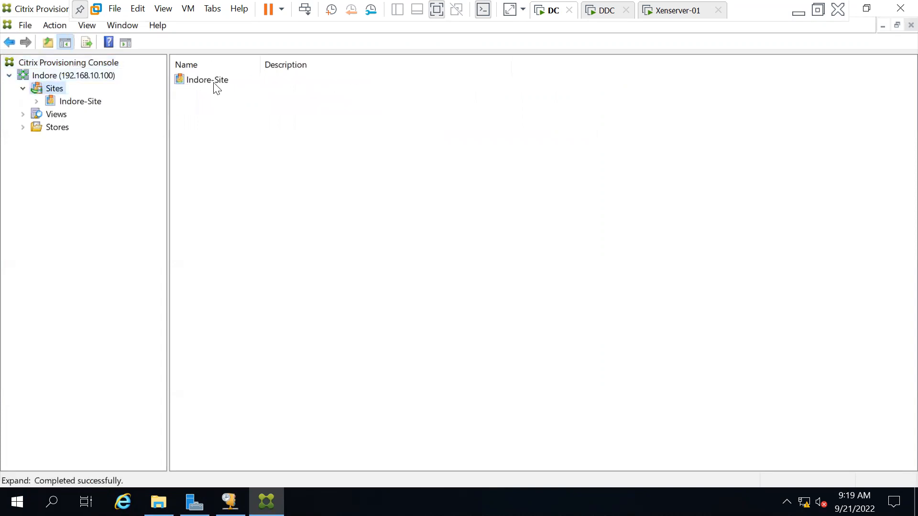
pyautogui.doubleClick(72, 104)
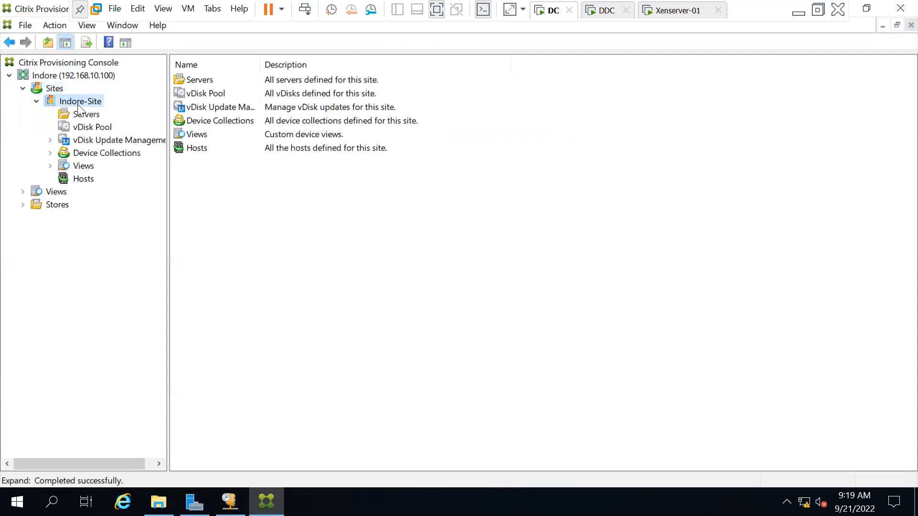
# Step: Browse the site's Servers, vDisk Pool, vDisk Update Management, Device Collections and Views, ending on empty Hosts
pyautogui.click(82, 116)
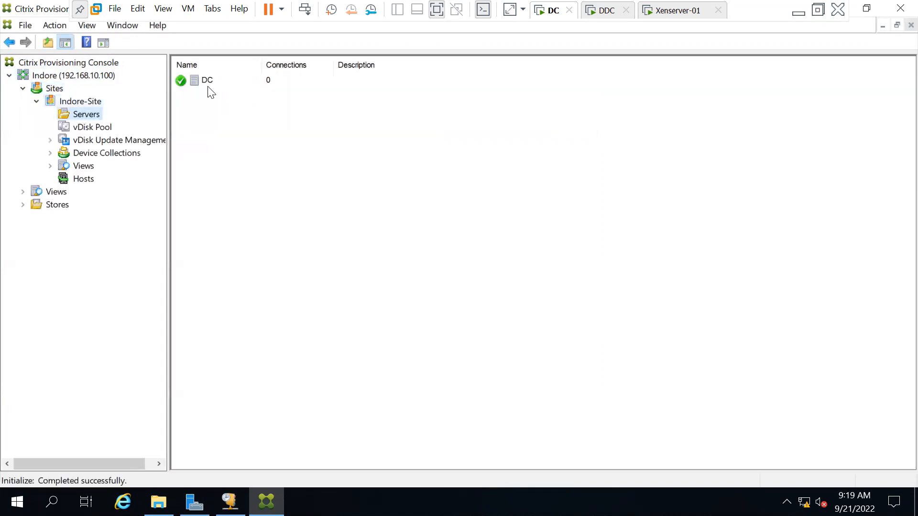
pyautogui.click(296, 83)
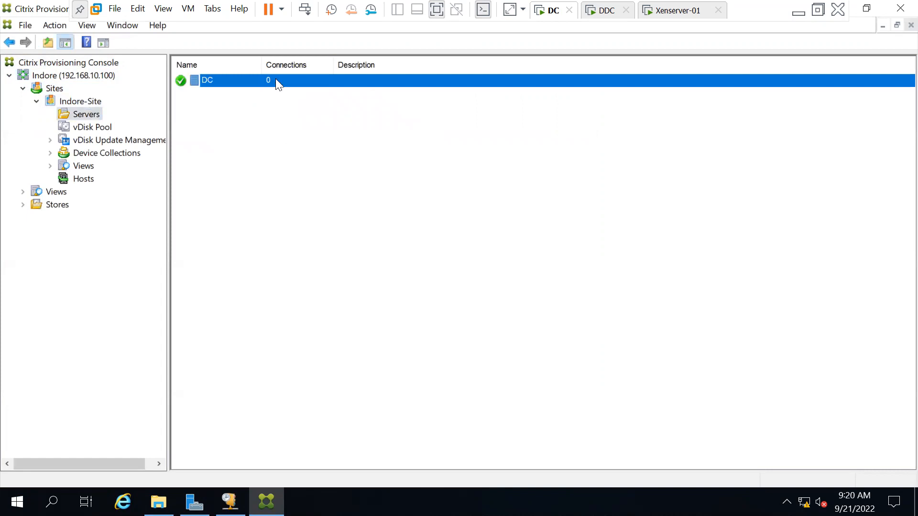
pyautogui.click(94, 129)
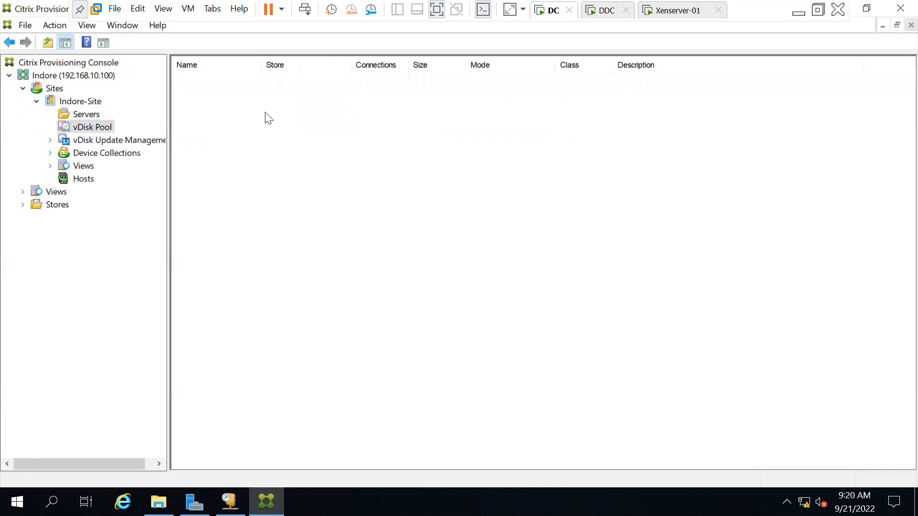
pyautogui.doubleClick(91, 139)
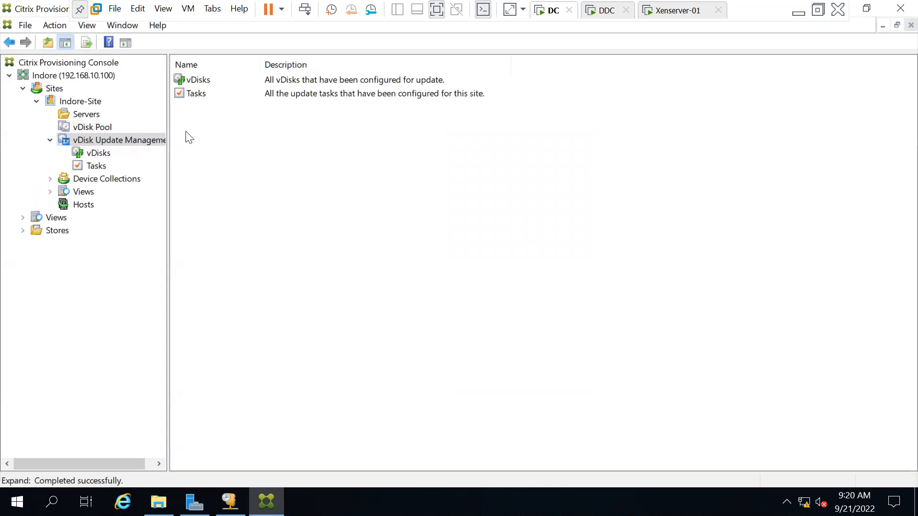
pyautogui.click(98, 153)
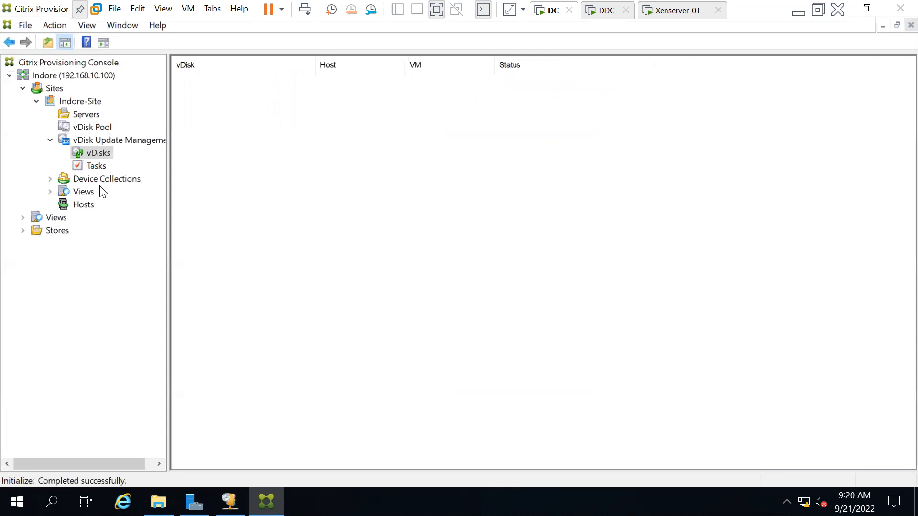
pyautogui.doubleClick(77, 179)
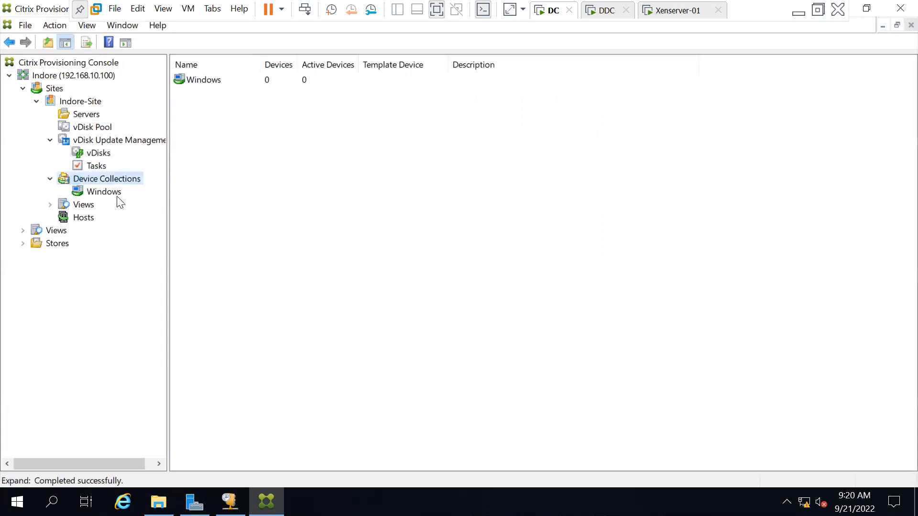
pyautogui.click(101, 191)
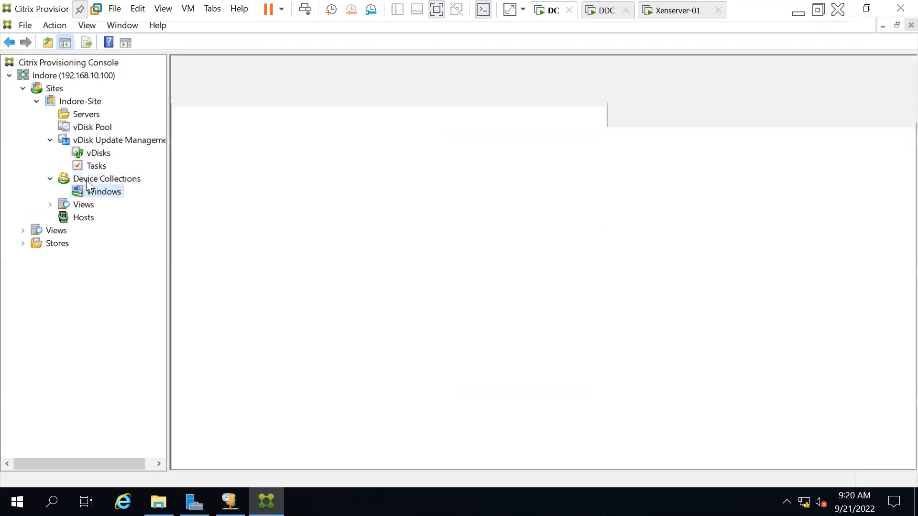
pyautogui.click(218, 85)
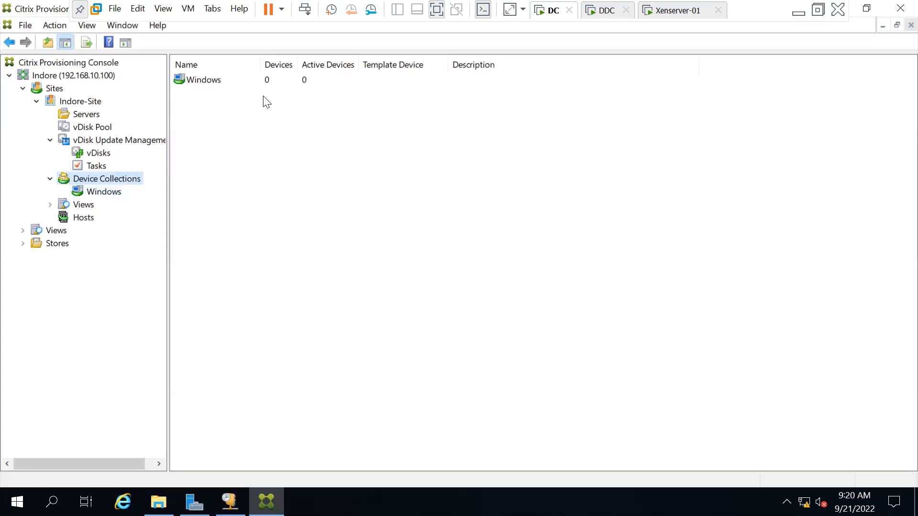
pyautogui.click(82, 204)
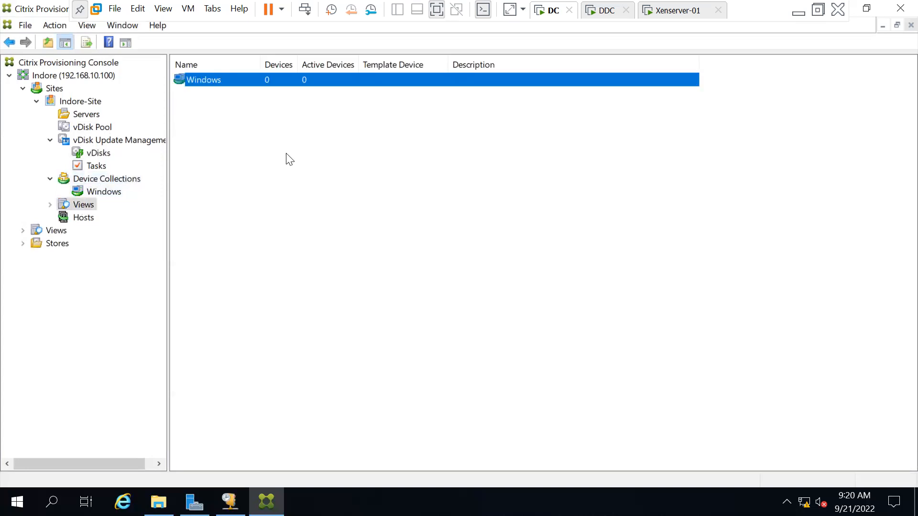
pyautogui.click(82, 218)
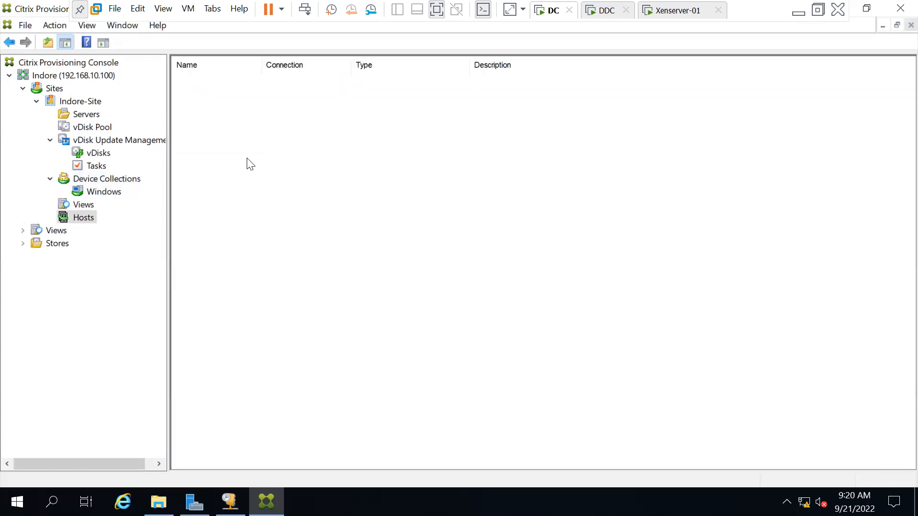
# Step: Start adding a Citrix Hypervisor host connection named Xenserver-01
pyautogui.rightClick(90, 219)
pyautogui.click(113, 226)
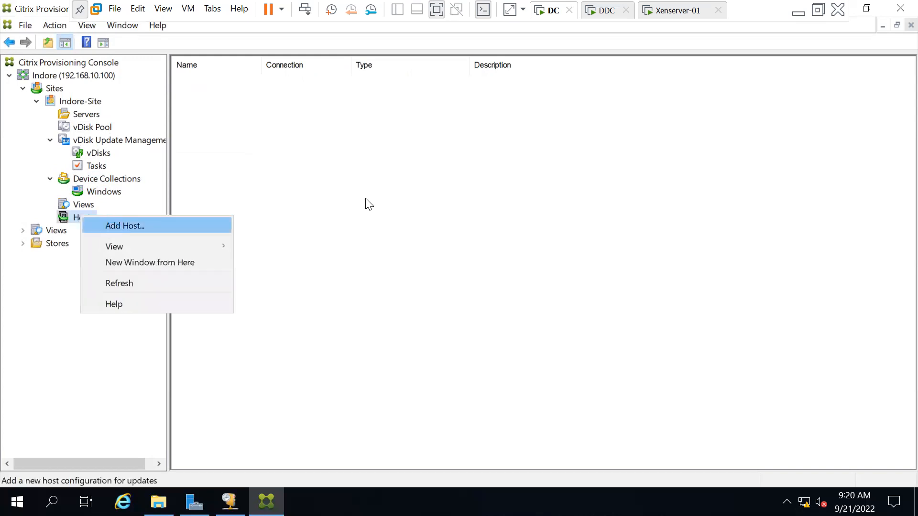
pyautogui.click(535, 359)
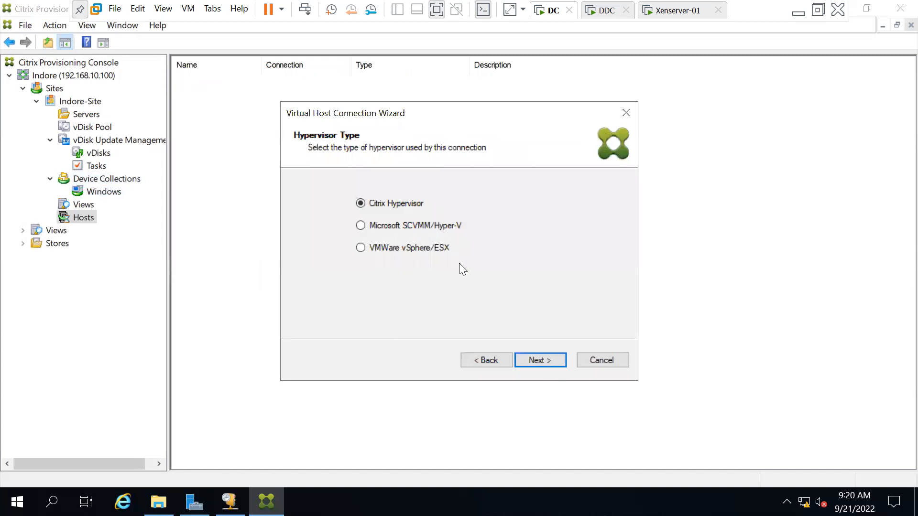
pyautogui.click(539, 359)
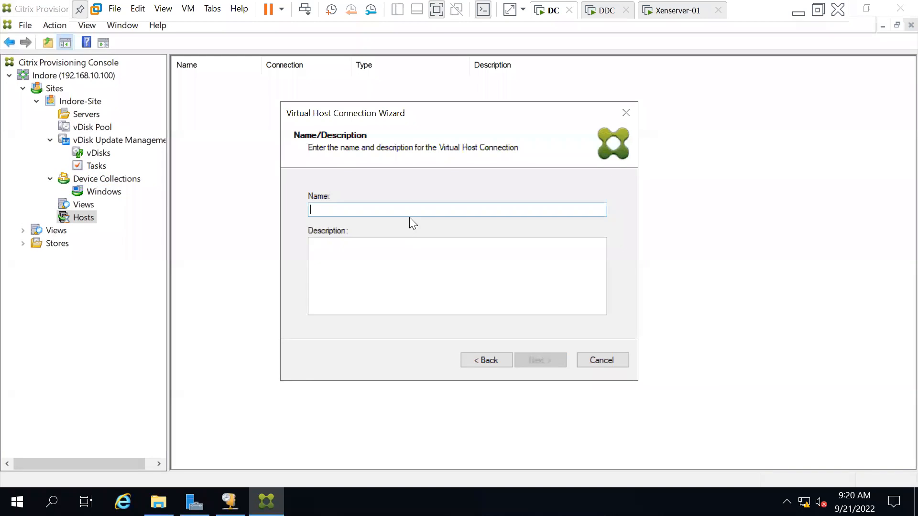
pyautogui.write('Xenserver-01')
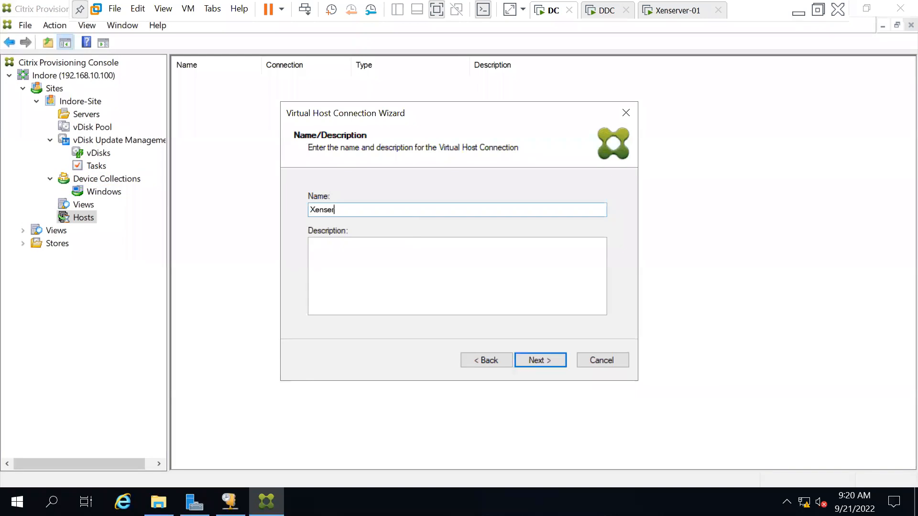
pyautogui.click(532, 355)
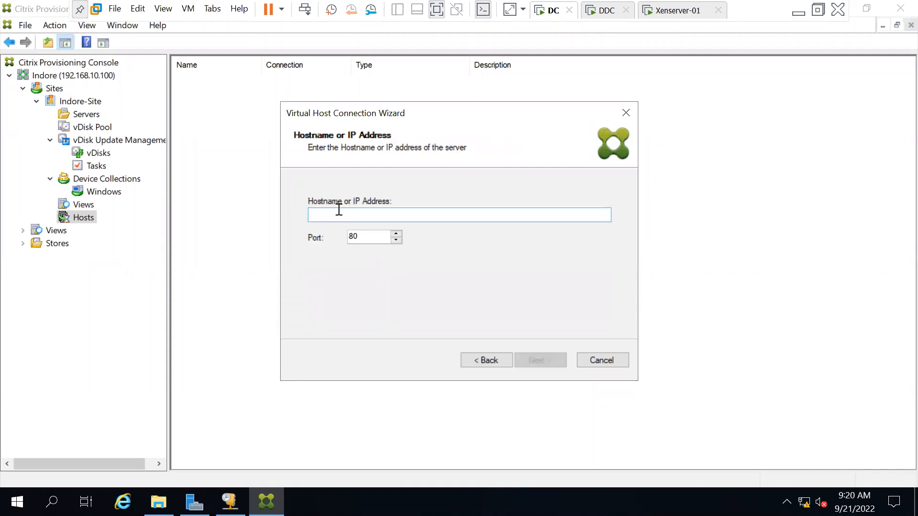
# Step: Look up the hypervisor's address and enter host 192.168.10.51 with port 80
pyautogui.click(664, 6)
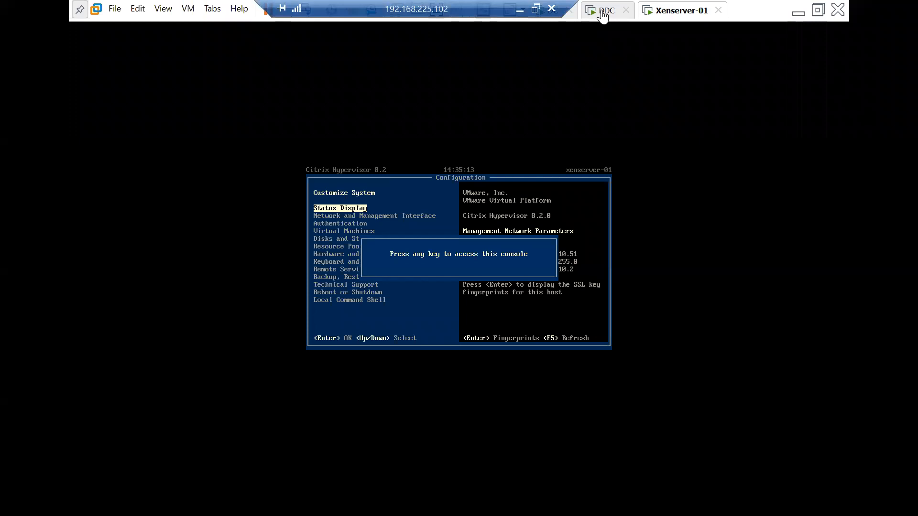
pyautogui.click(546, 18)
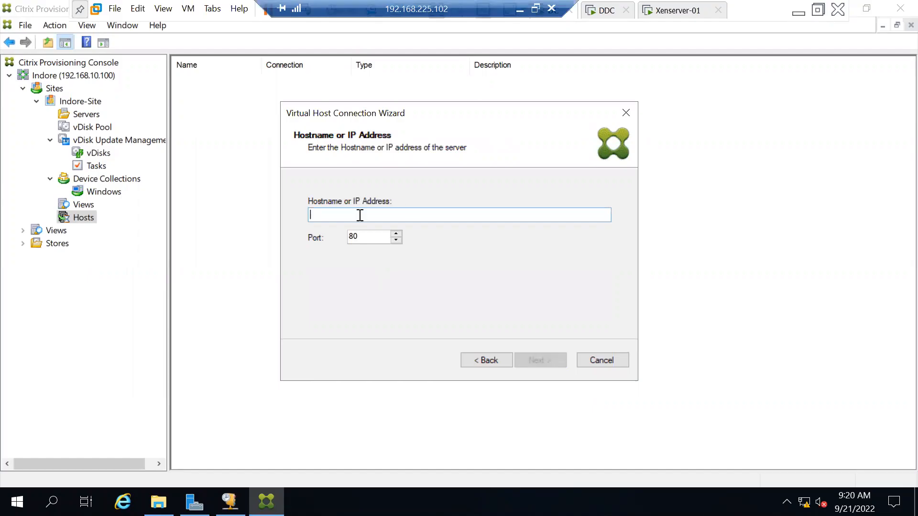
pyautogui.write('192.')
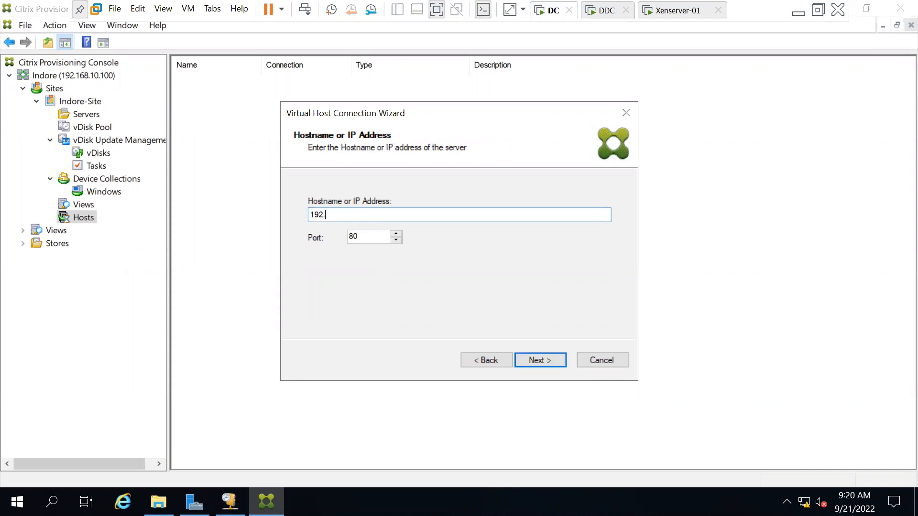
pyautogui.write('168.10.51')
pyautogui.click(540, 359)
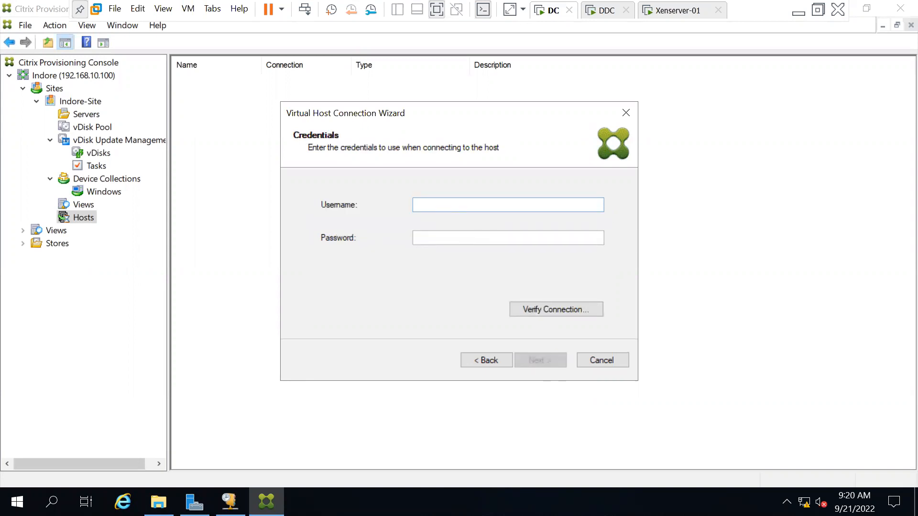
# Step: Enter the root account password, verify the connection, finish, and select the new Xenserver-01 host
pyautogui.write('root')
pyautogui.press('Tab')
pyautogui.write('*********')
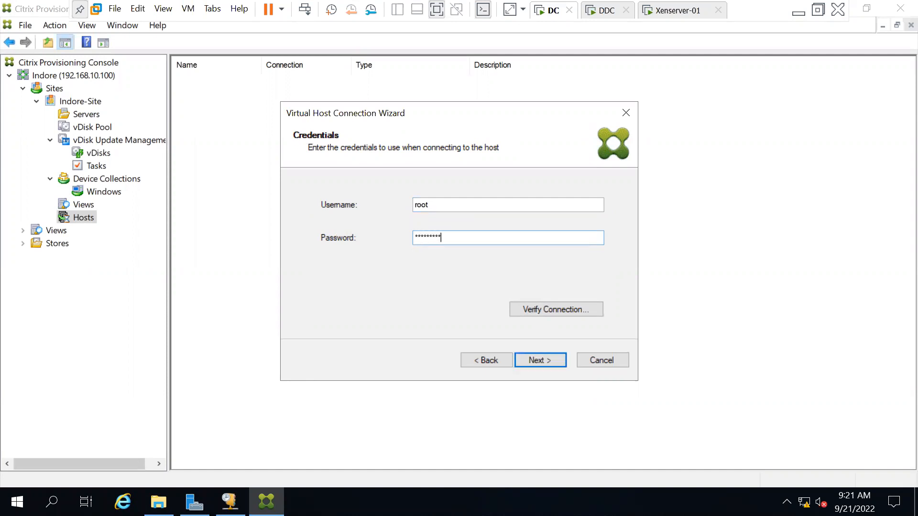
pyautogui.click(549, 309)
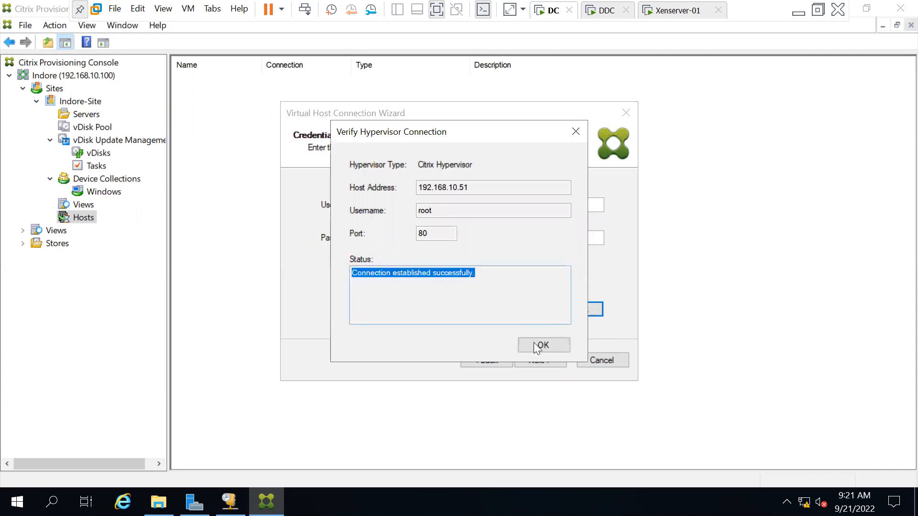
pyautogui.click(542, 345)
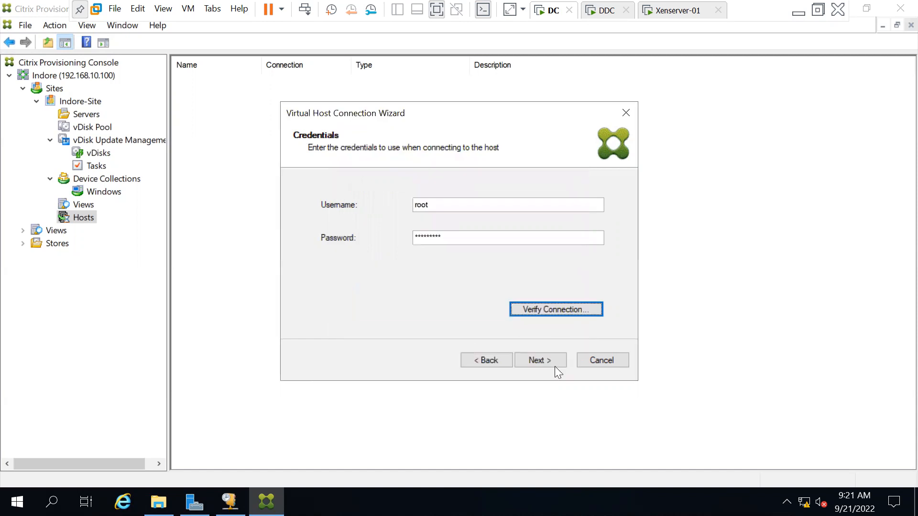
pyautogui.click(546, 363)
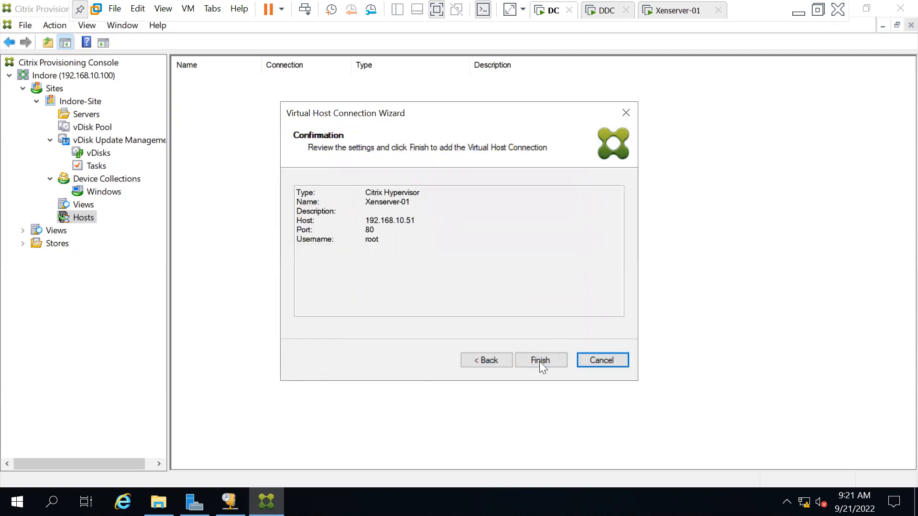
pyautogui.click(540, 362)
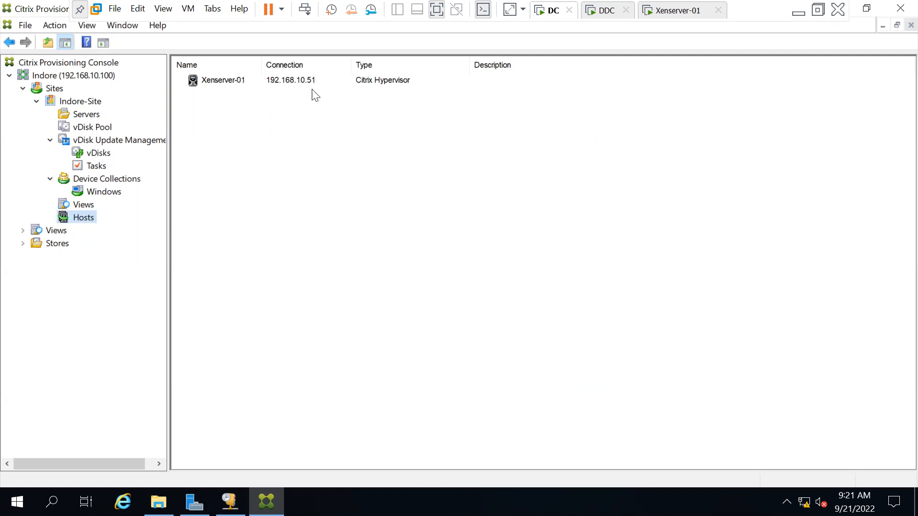
pyautogui.click(260, 85)
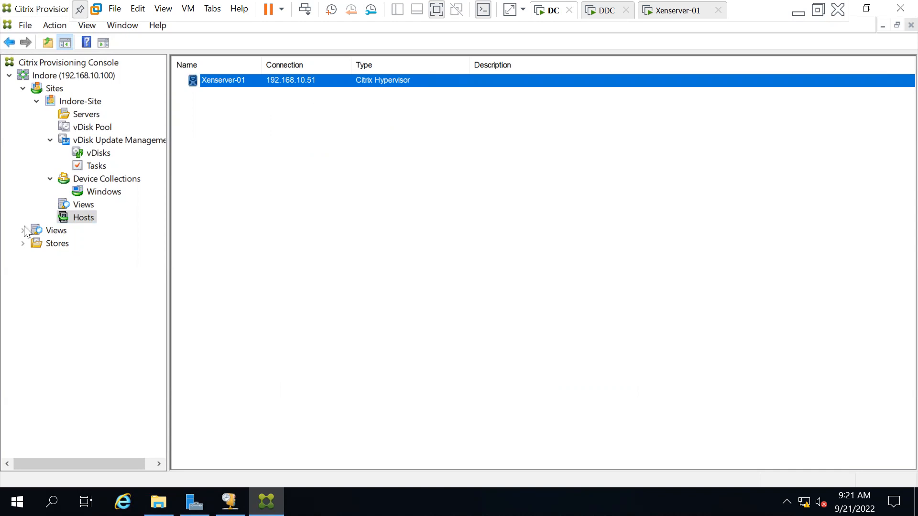
# Step: View the farm's Store, then collapse and re-expand the Indore tree down to Indore-Site
pyautogui.doubleClick(43, 246)
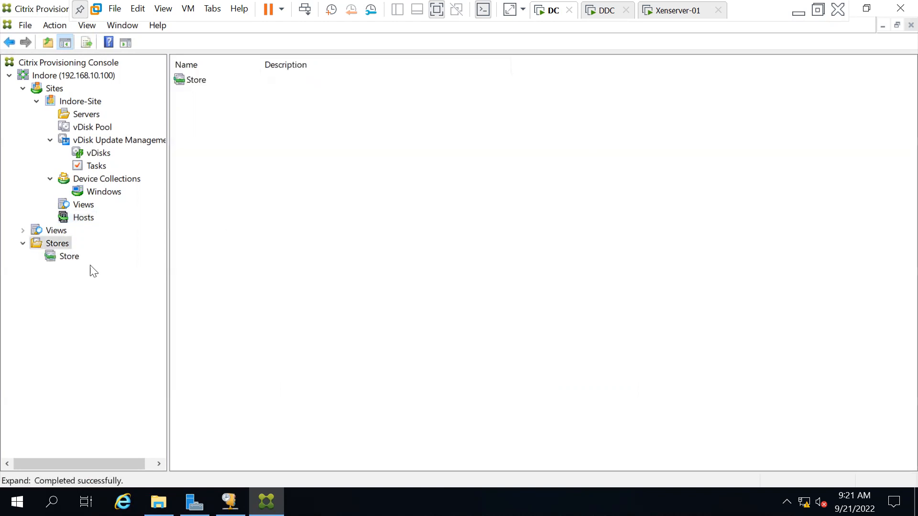
pyautogui.click(65, 258)
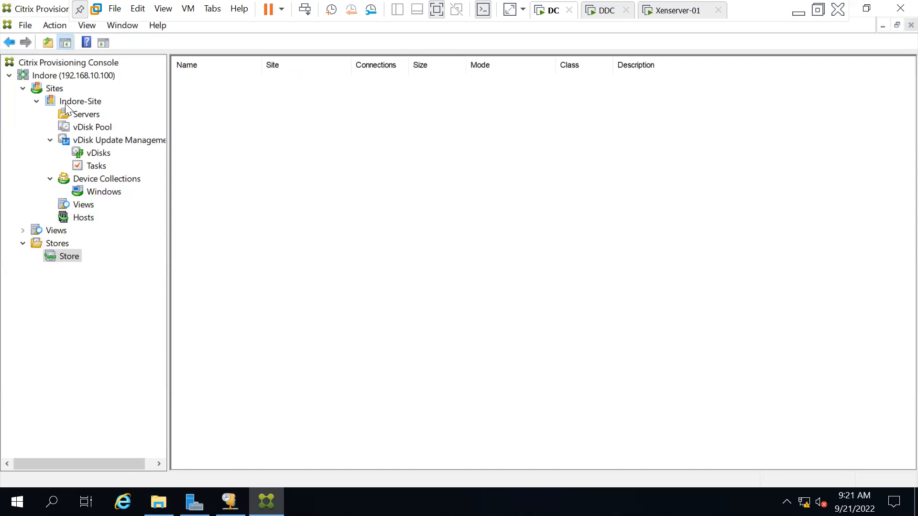
pyautogui.doubleClick(38, 77)
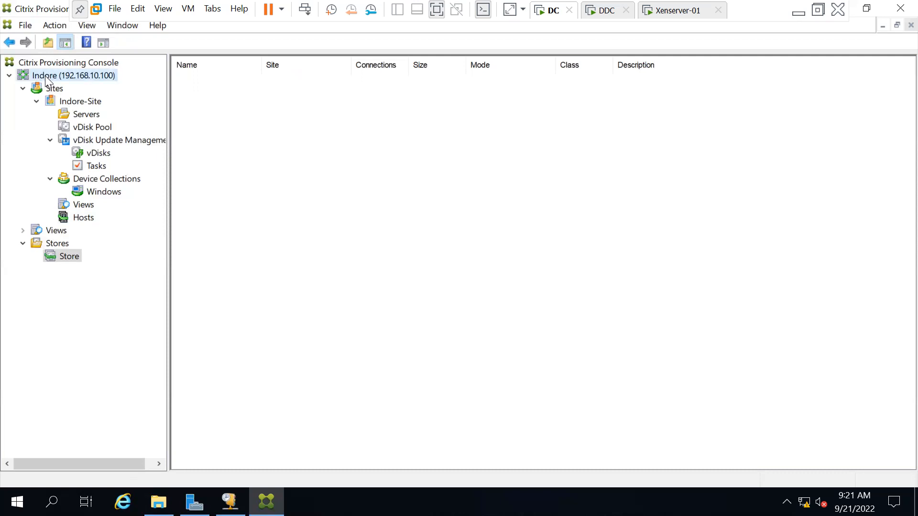
pyautogui.doubleClick(38, 77)
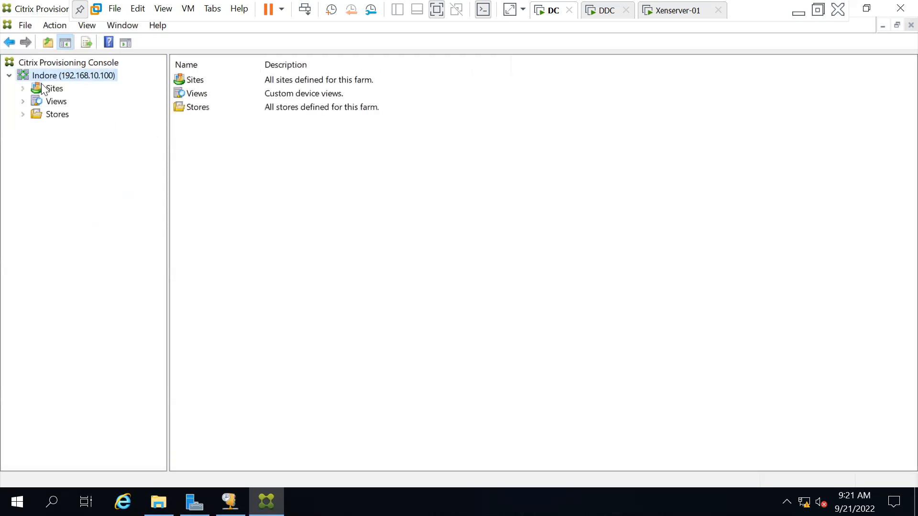
pyautogui.doubleClick(42, 88)
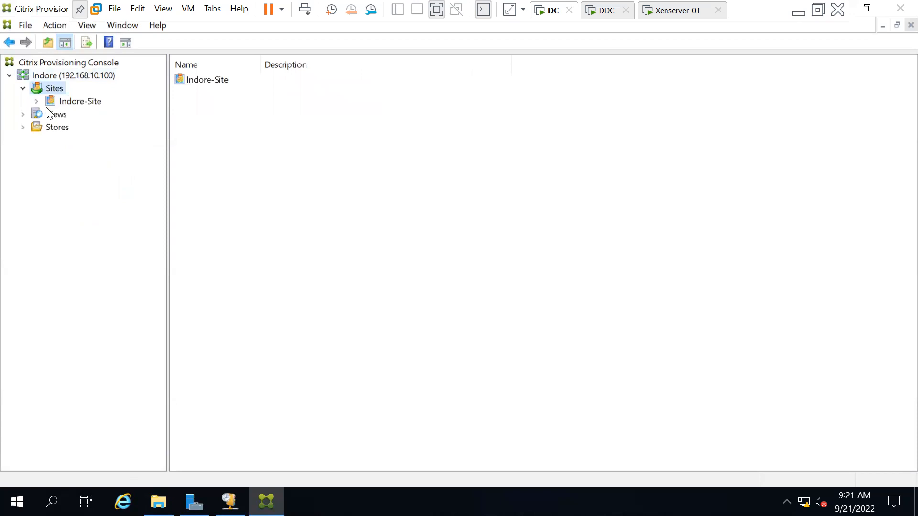
pyautogui.doubleClick(54, 103)
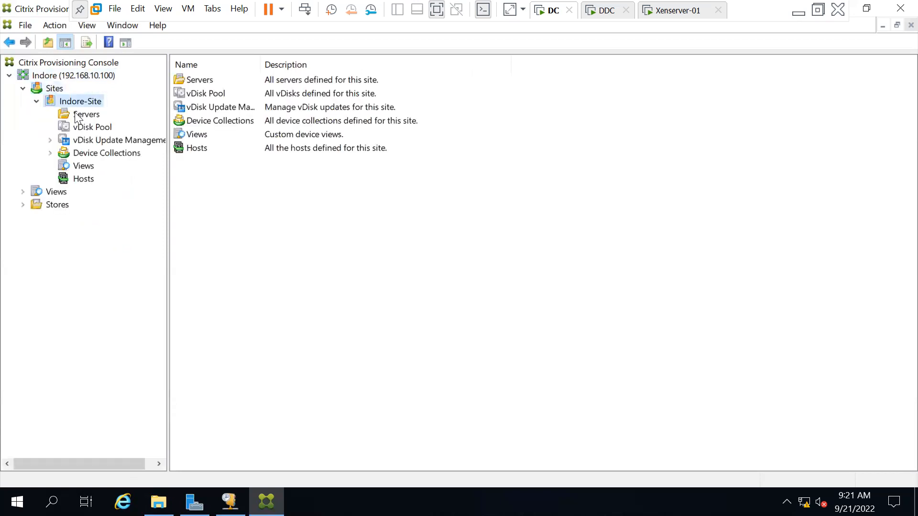
# Step: Review the site's Servers, vDisk Pool, Device Collections, Views and Hosts, then the farm-level Views
pyautogui.click(77, 115)
pyautogui.click(85, 127)
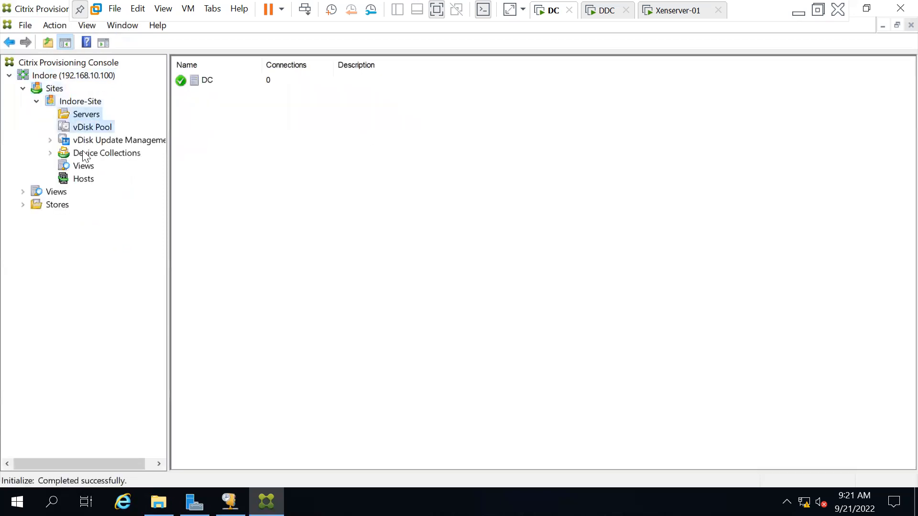
pyautogui.click(85, 154)
pyautogui.click(83, 167)
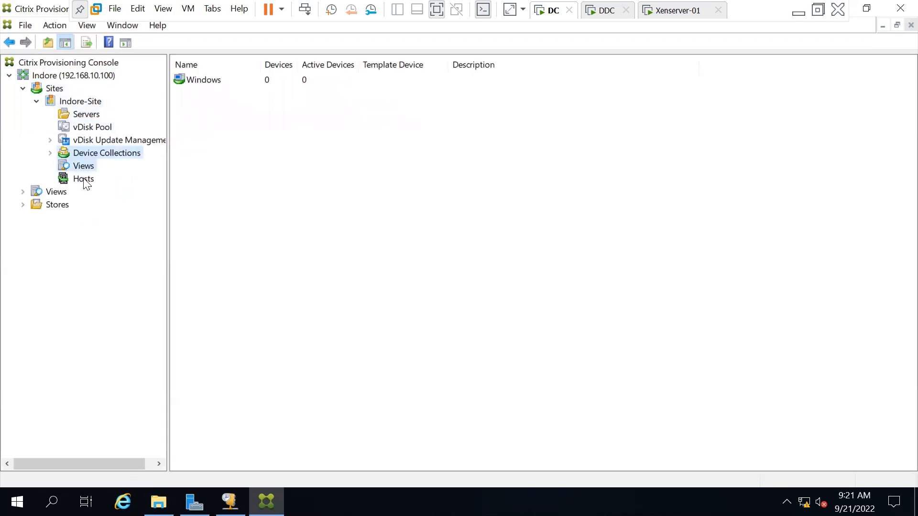
pyautogui.click(85, 180)
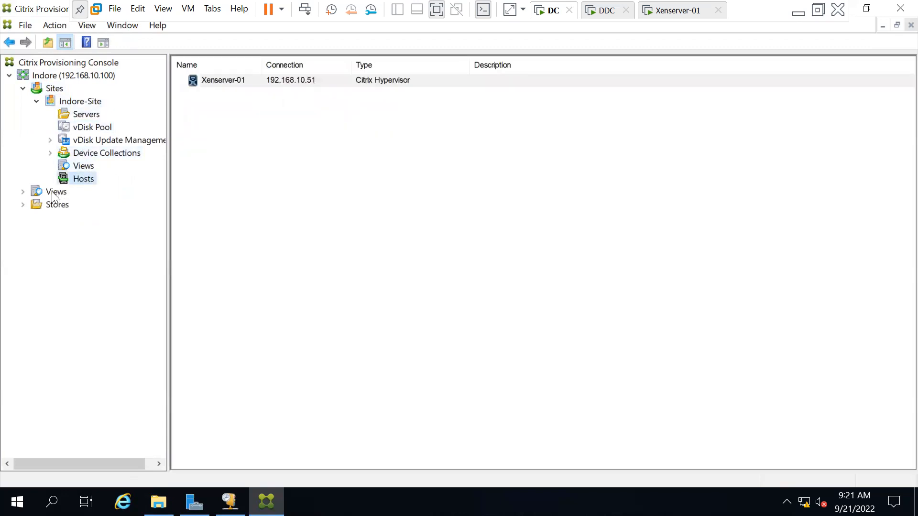
pyautogui.click(54, 193)
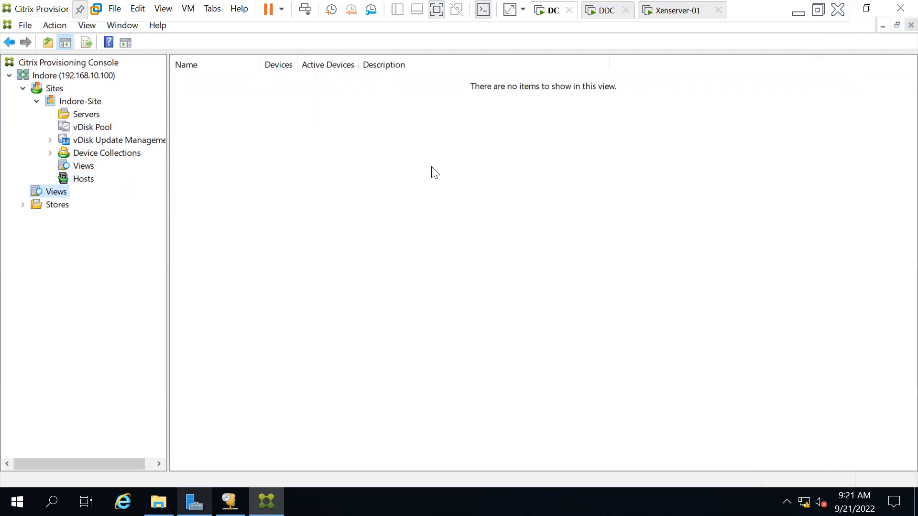
pyautogui.click(797, 11)
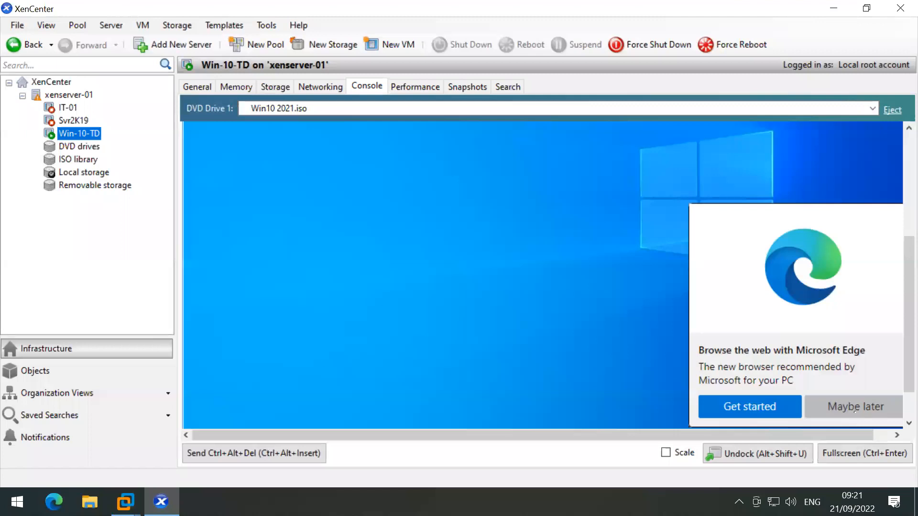
# Step: Show the Win-10-TD console full screen and open File Explorer and the Start menu in the VM
pyautogui.click(864, 453)
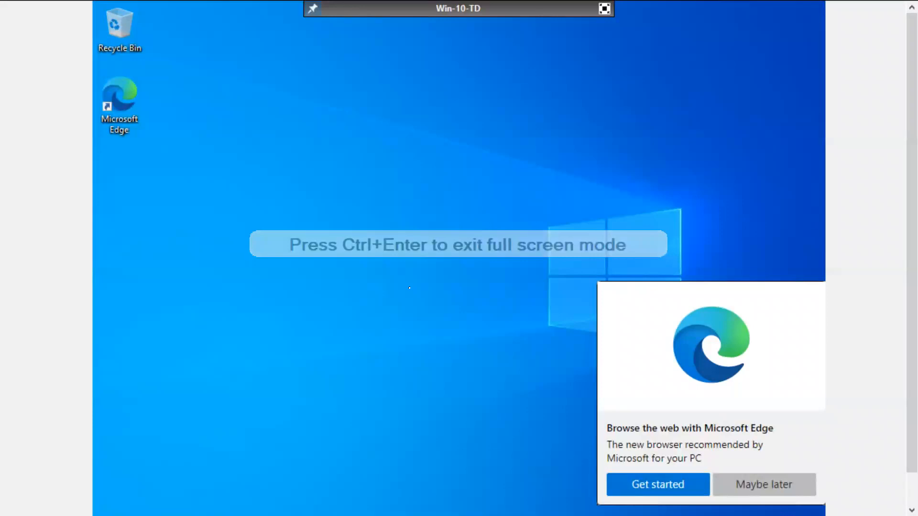
pyautogui.press('super+e')
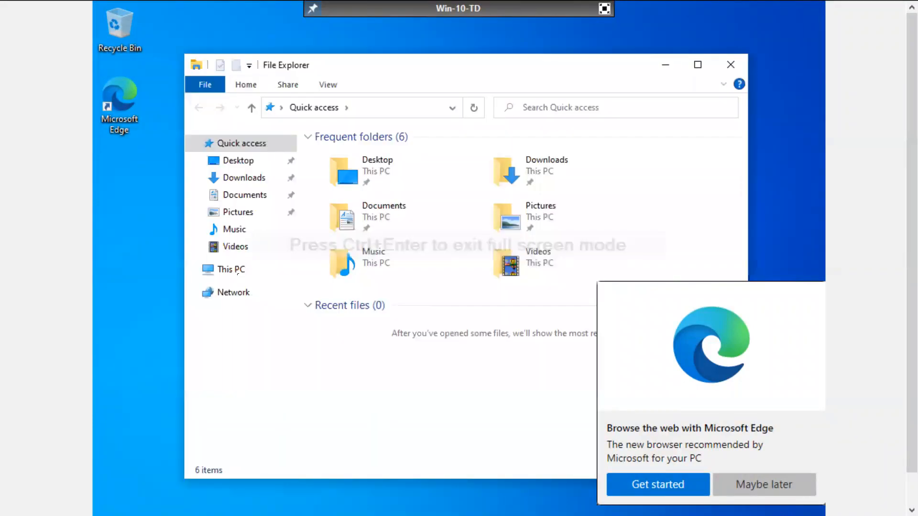
pyautogui.press('Down')
pyautogui.press('Down')
pyautogui.press('Down')
pyautogui.press('Down')
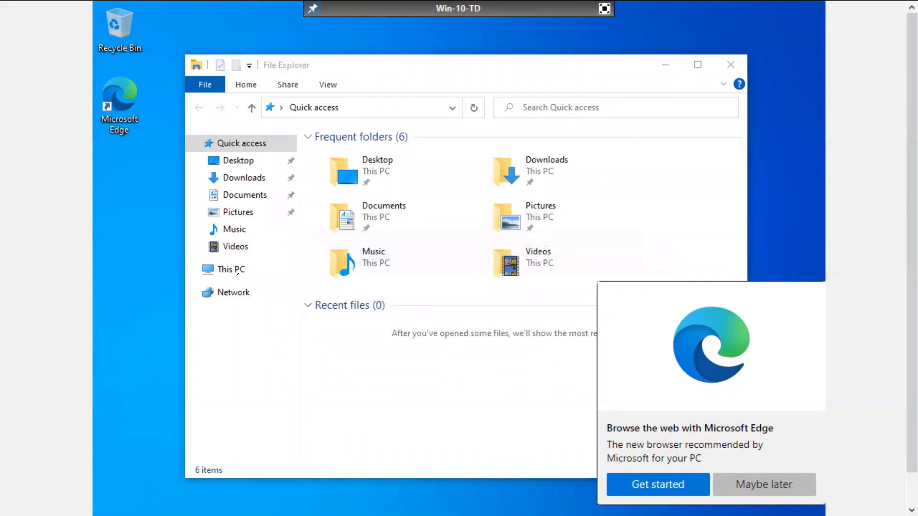
pyautogui.press('super')
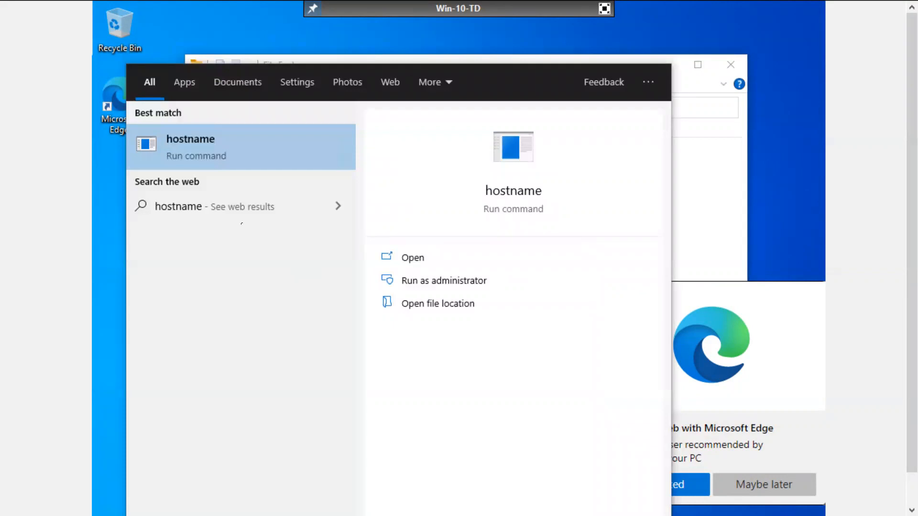
# Step: Try Windows searches for 'properties', 'adva' and 'rename', then dismiss the results
pyautogui.press('BackSpace')
pyautogui.press('BackSpace')
pyautogui.press('BackSpace')
pyautogui.press('BackSpace')
pyautogui.press('BackSpace')
pyautogui.press('BackSpace')
pyautogui.press('BackSpace')
pyautogui.press('BackSpace')
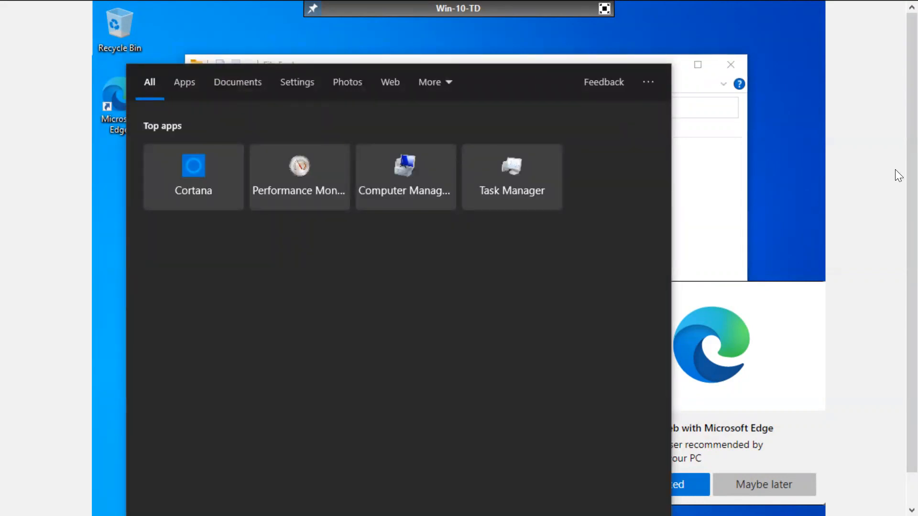
pyautogui.scroll(-1, 898, 282)
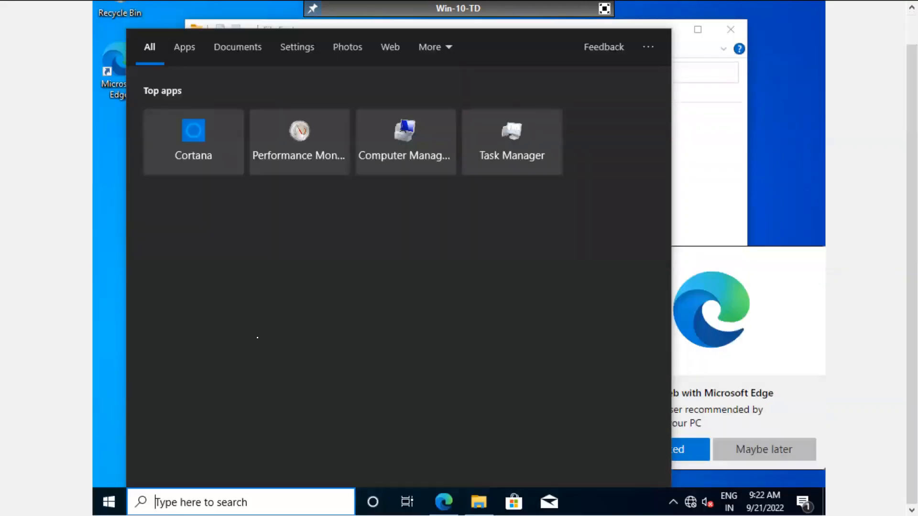
pyautogui.write('pro')
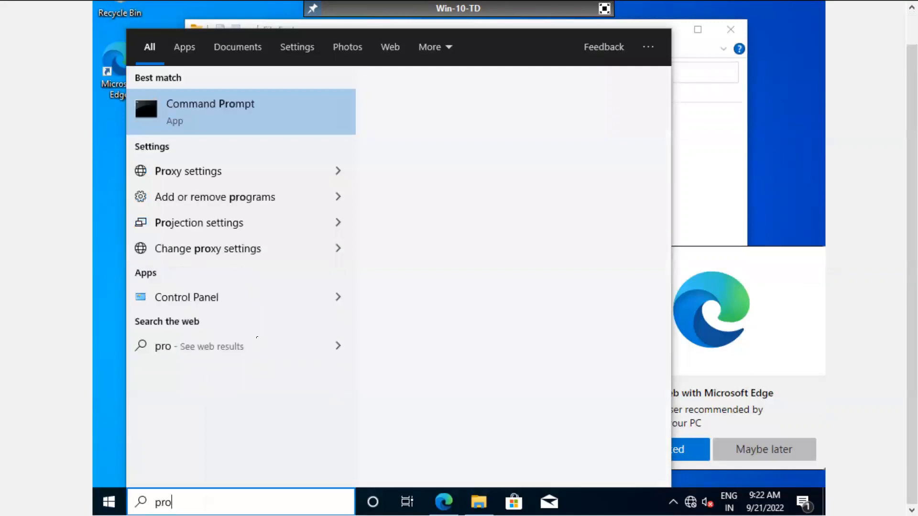
pyautogui.write('perties')
pyautogui.press('BackSpace')
pyautogui.press('BackSpace')
pyautogui.press('BackSpace')
pyautogui.press('BackSpace')
pyautogui.press('BackSpace')
pyautogui.press('BackSpace')
pyautogui.press('BackSpace')
pyautogui.press('BackSpace')
pyautogui.press('BackSpace')
pyautogui.press('BackSpace')
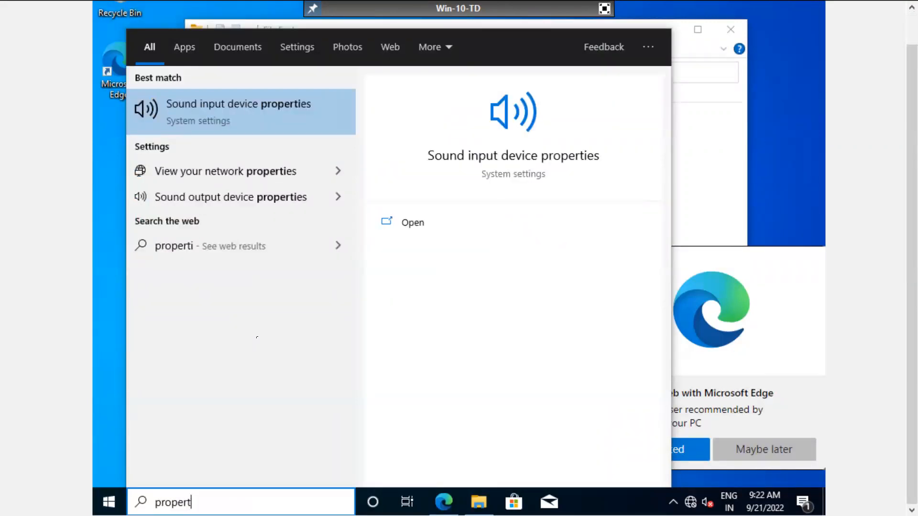
pyautogui.write('adva')
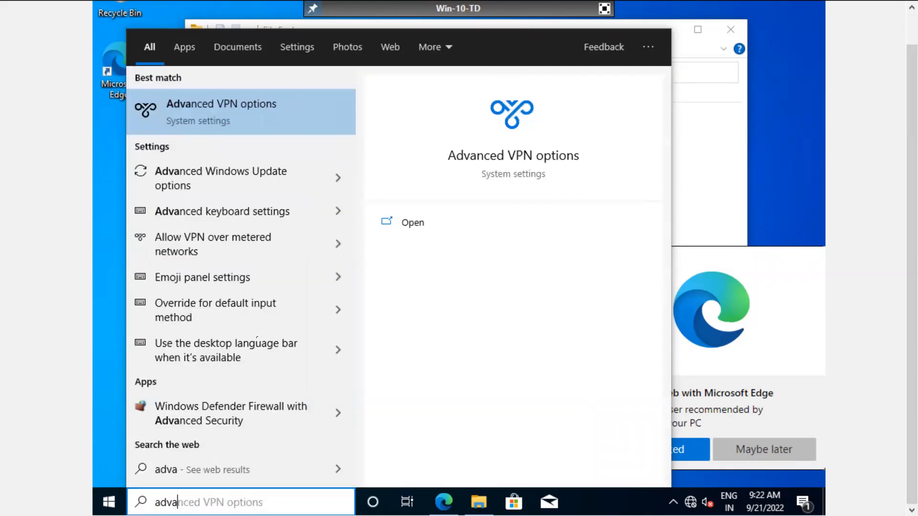
pyautogui.press('BackSpace')
pyautogui.press('BackSpace')
pyautogui.press('BackSpace')
pyautogui.press('BackSpace')
pyautogui.write('rename')
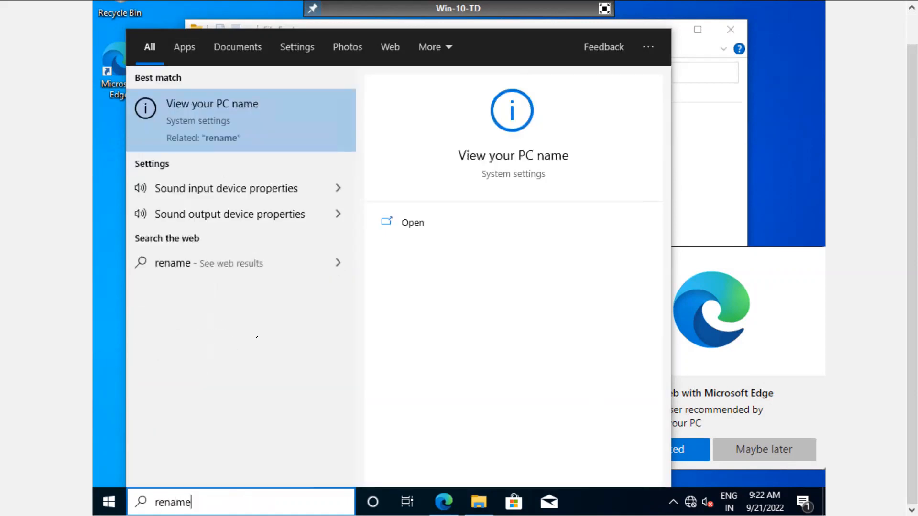
pyautogui.press('Down')
pyautogui.press('Down')
pyautogui.press('Up')
pyautogui.press('Up')
pyautogui.press('Up')
pyautogui.press('Up')
pyautogui.press('Down')
pyautogui.press('Down')
pyautogui.press('Down')
pyautogui.press('Escape')
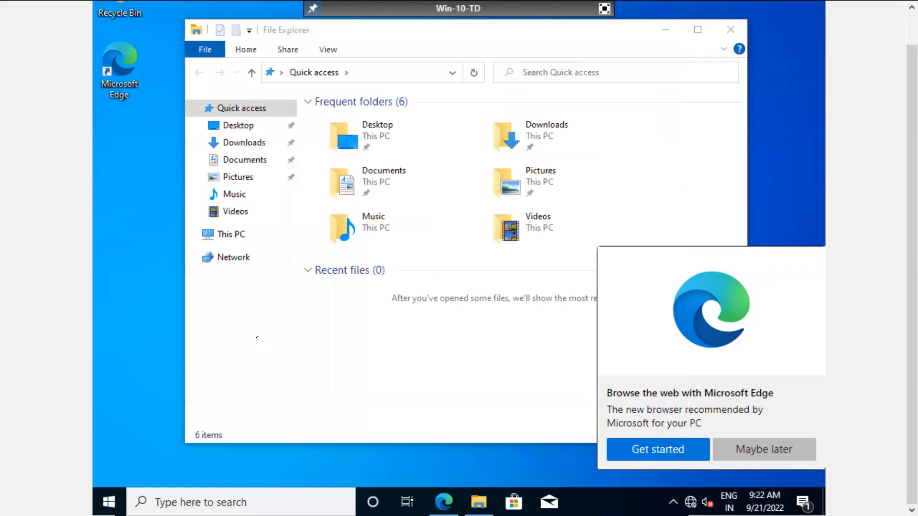
pyautogui.press('Tab')
pyautogui.press('Tab')
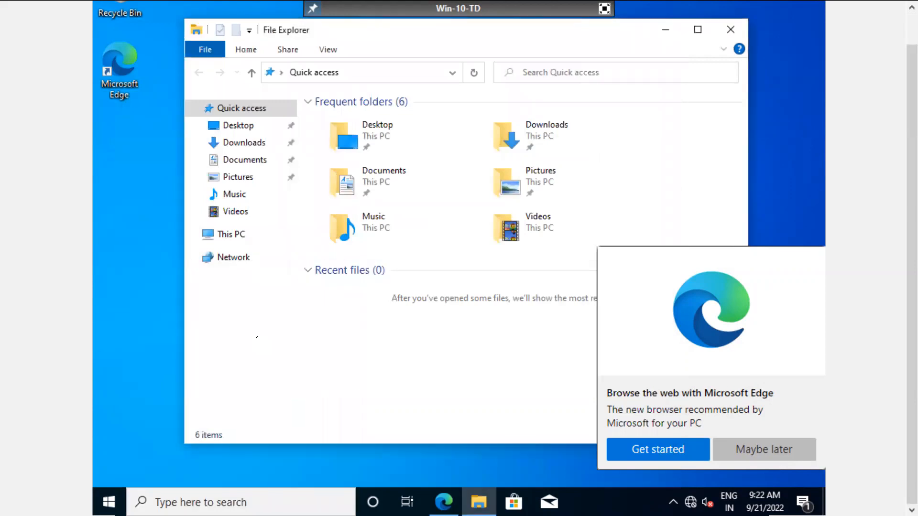
# Step: Search 'setti' from Start and launch the Settings app
pyautogui.press('super')
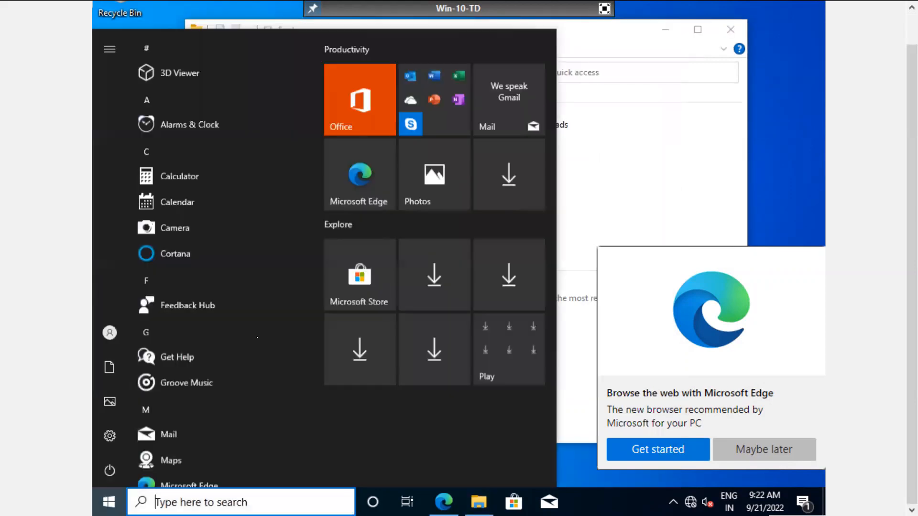
pyautogui.write('s')
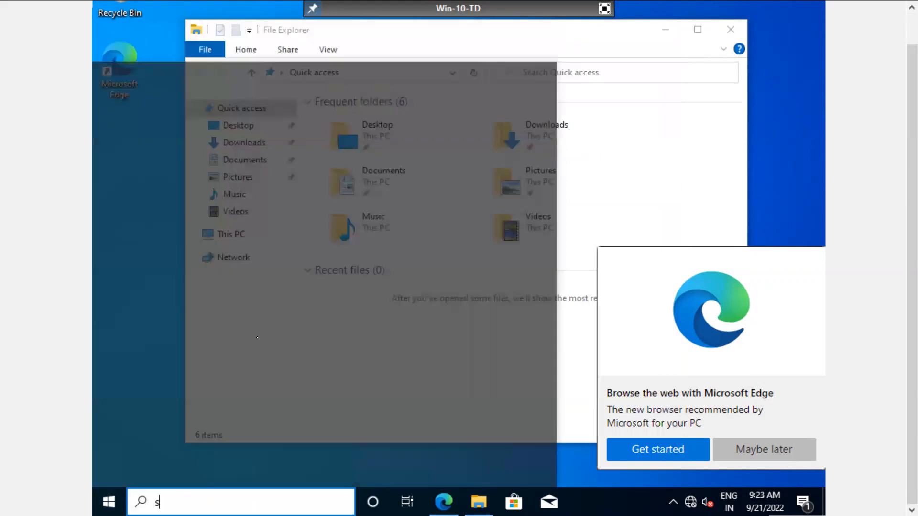
pyautogui.write('etti')
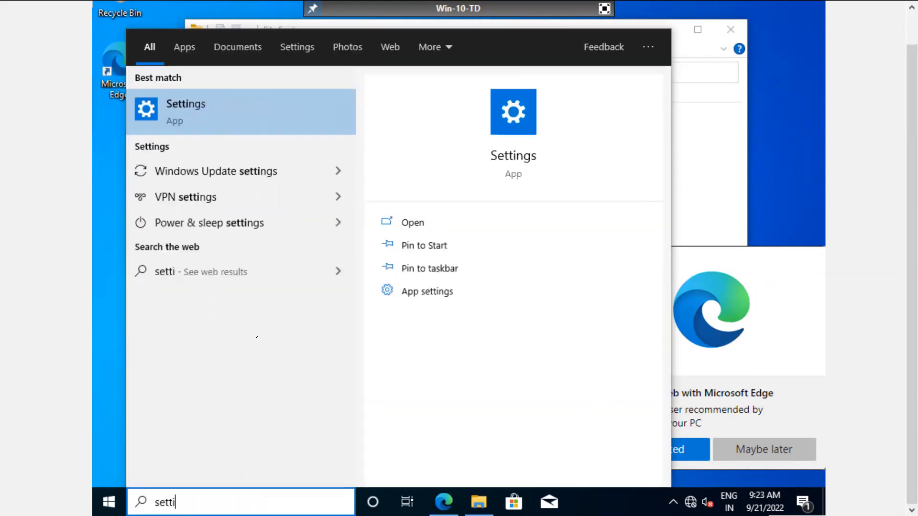
pyautogui.press('Return')
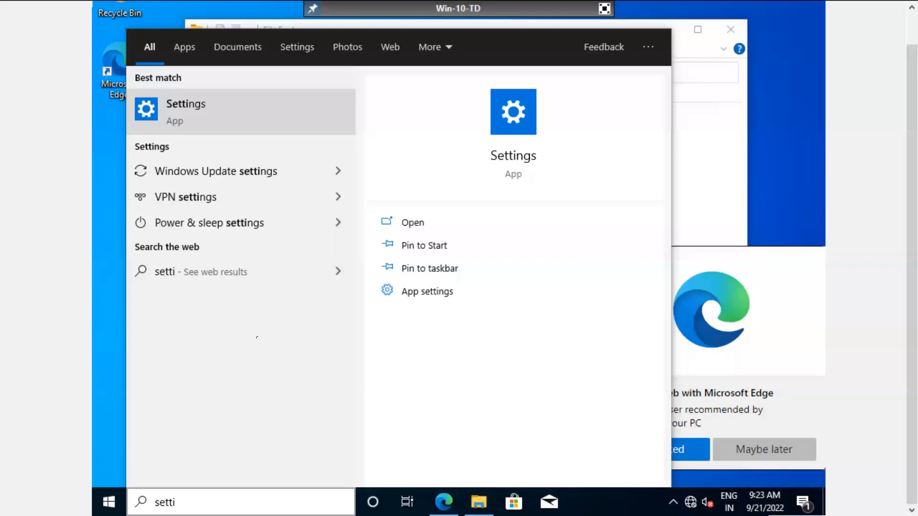
# Step: Search Settings for 'name' and open the 'View your PC name' result
pyautogui.scroll(-3, 256, 337)
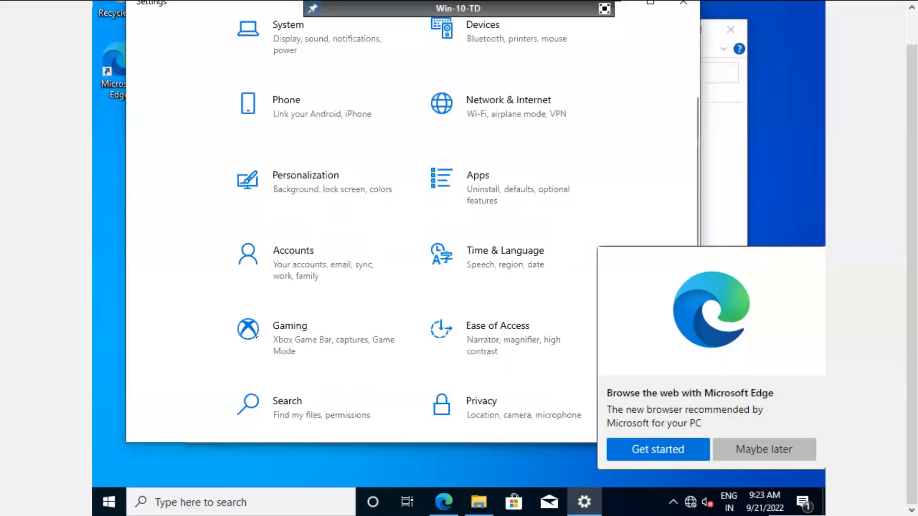
pyautogui.scroll(-2, 256, 337)
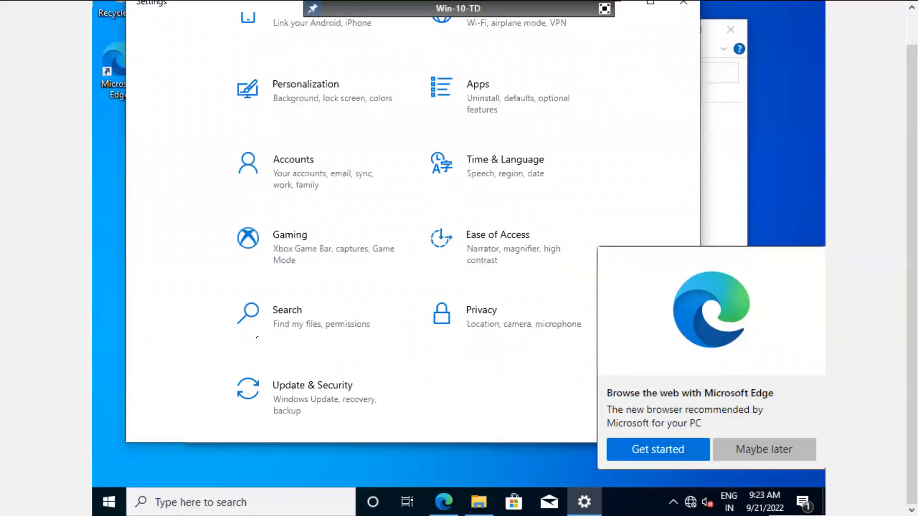
pyautogui.scroll(5, 256, 338)
pyautogui.write('re')
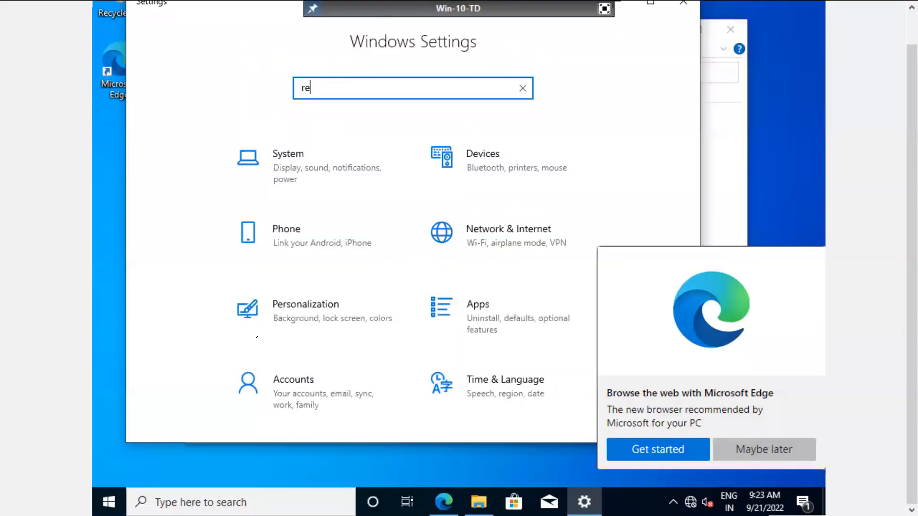
pyautogui.write('name')
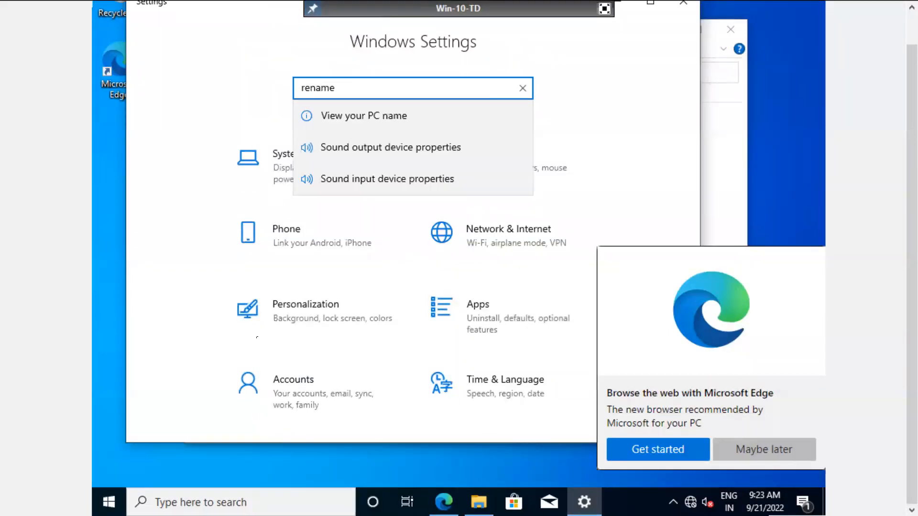
pyautogui.press('BackSpace')
pyautogui.press('BackSpace')
pyautogui.press('BackSpace')
pyautogui.press('BackSpace')
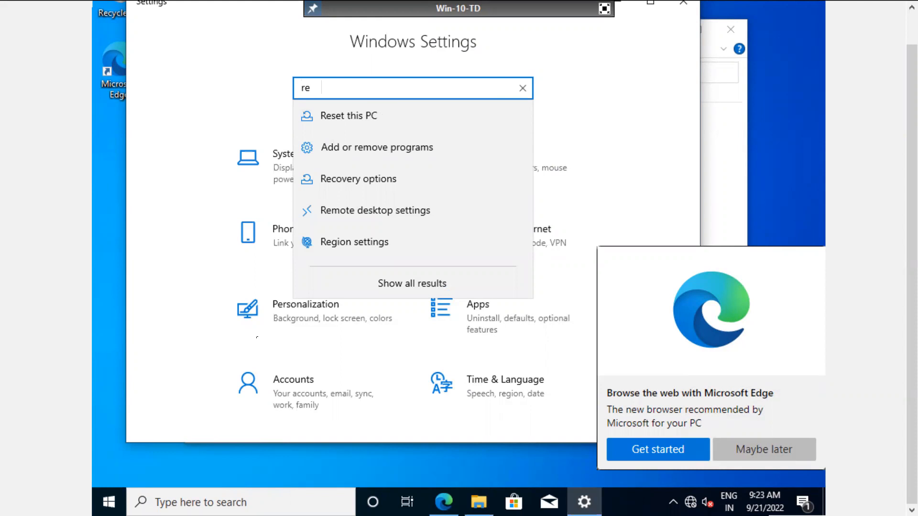
pyautogui.write('name')
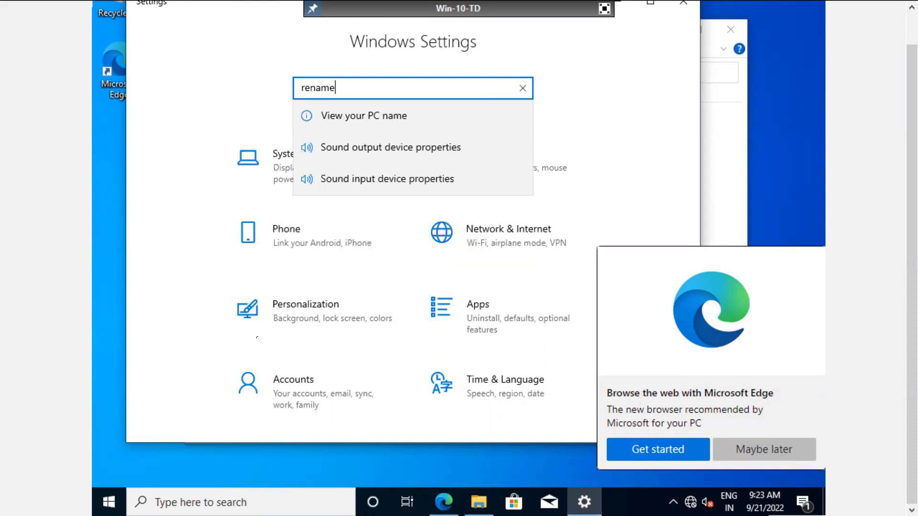
pyautogui.press('Down')
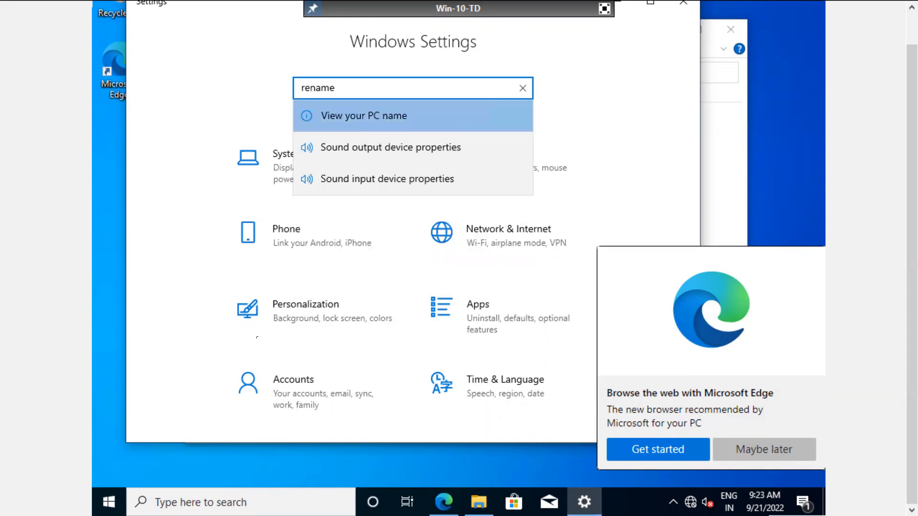
pyautogui.press('Return')
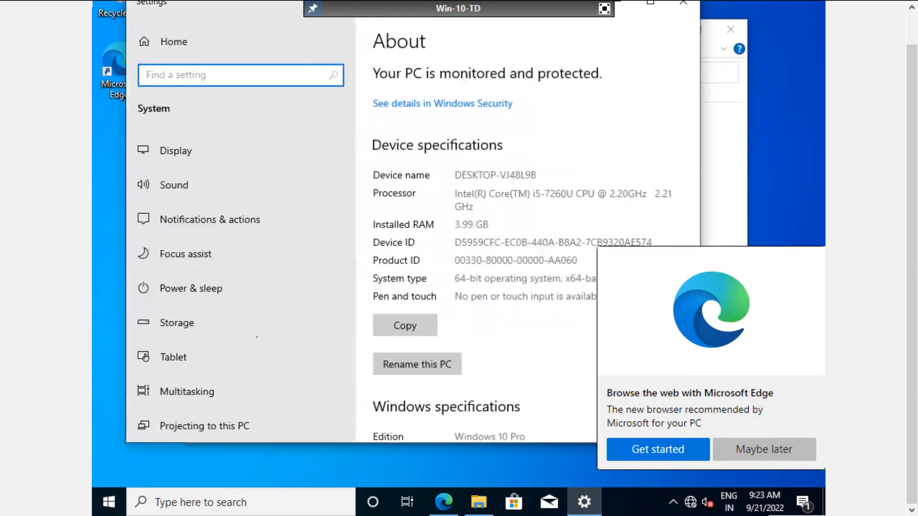
# Step: Move down the About page and open Advanced system settings
pyautogui.press('Tab')
pyautogui.press('Tab')
pyautogui.press('Down')
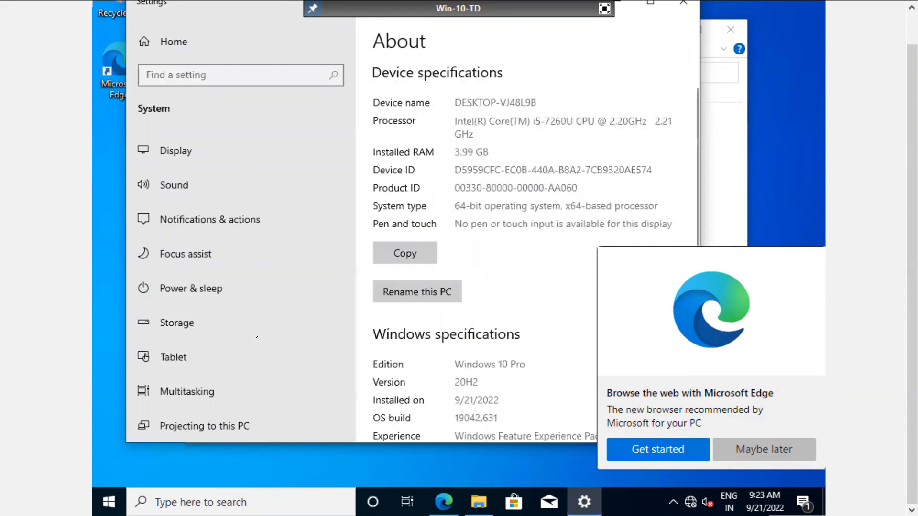
pyautogui.press('Down')
pyautogui.press('Down')
pyautogui.press('Down')
pyautogui.press('Down')
pyautogui.press('Down')
pyautogui.press('Down')
pyautogui.press('Down')
pyautogui.press('Down')
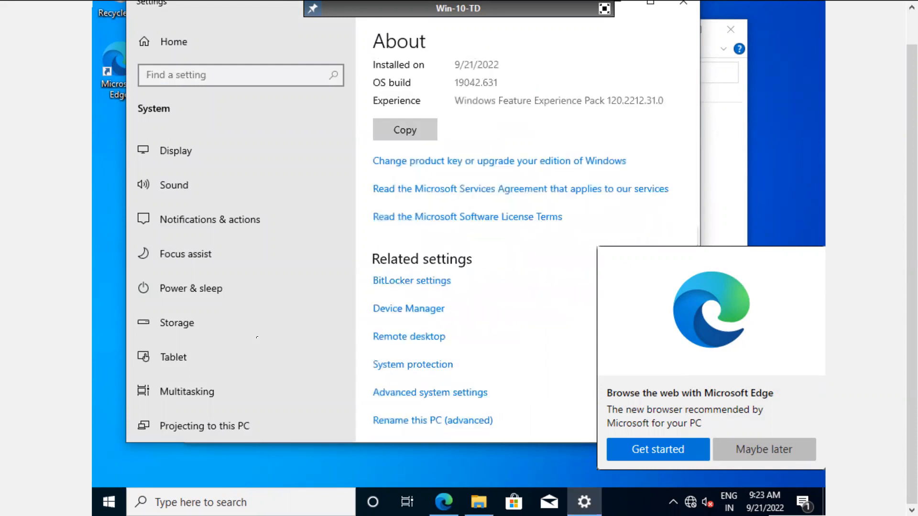
pyautogui.press('Tab')
pyautogui.press('Tab')
pyautogui.press('Tab')
pyautogui.press('Tab')
pyautogui.press('Tab')
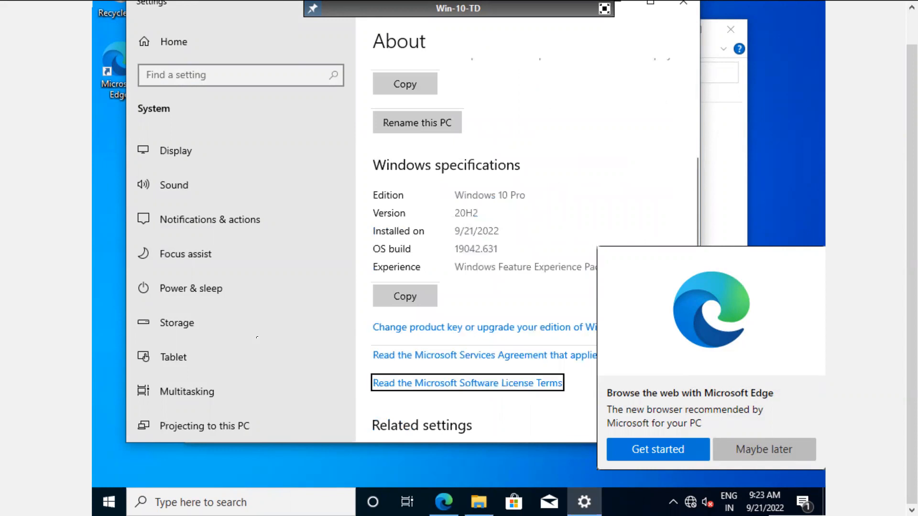
pyautogui.press('Tab')
pyautogui.press('Tab')
pyautogui.press('Tab')
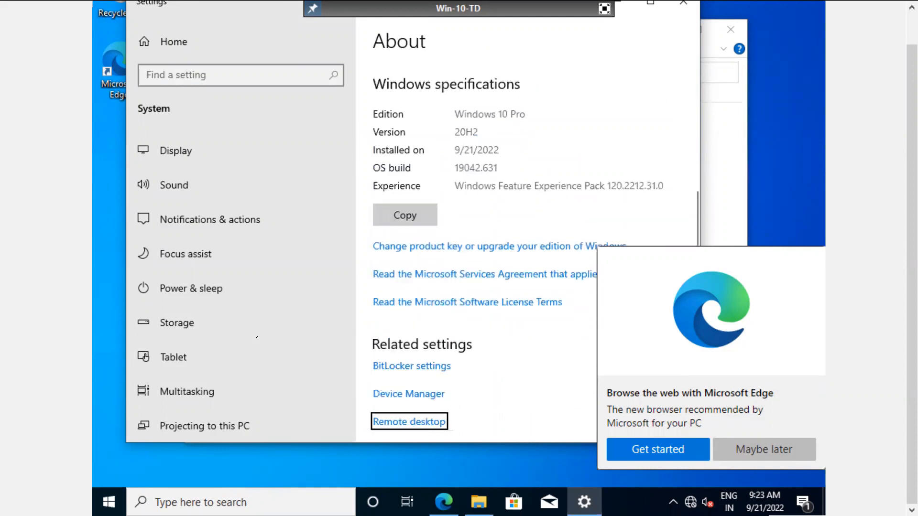
pyautogui.press('Tab')
pyautogui.press('Tab')
pyautogui.press('Return')
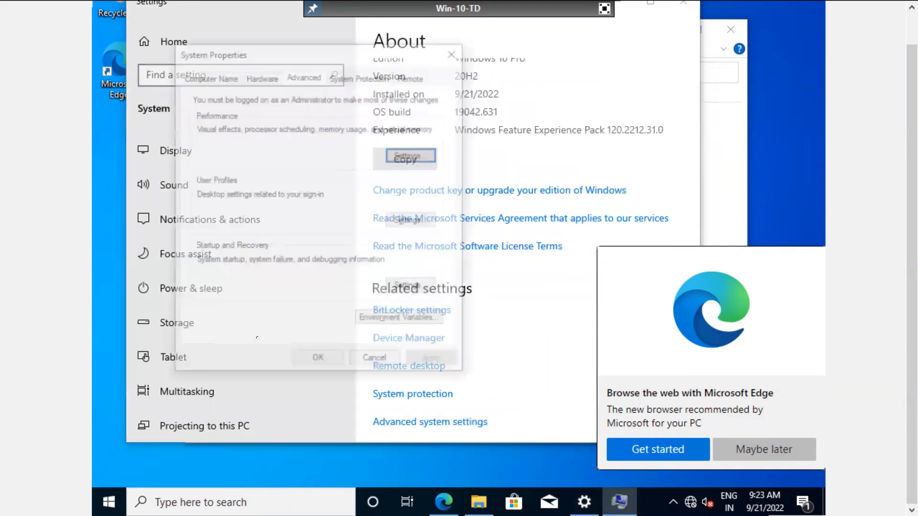
# Step: Open the computer name change dialog and set the new name to Win10-TD
pyautogui.press('Tab')
pyautogui.press('Tab')
pyautogui.press('Tab')
pyautogui.press('Tab')
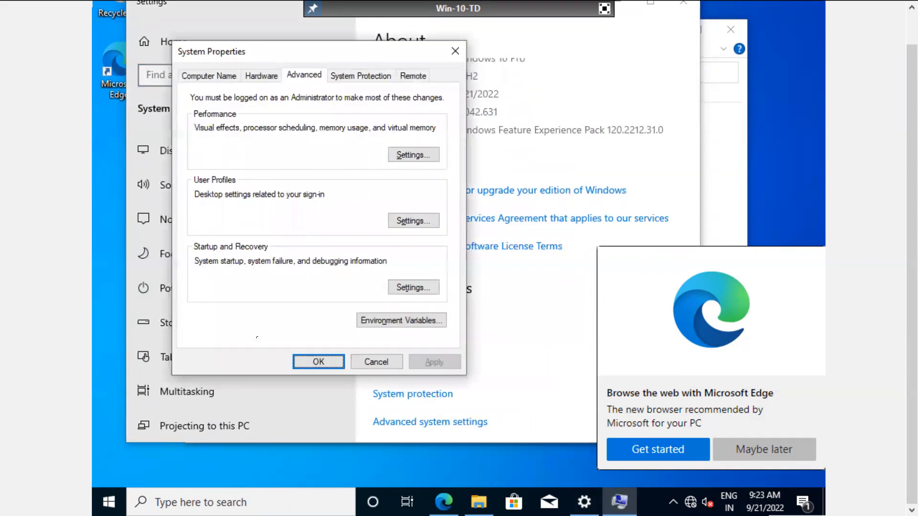
pyautogui.press('Tab')
pyautogui.press('Tab')
pyautogui.press('Left')
pyautogui.press('Left')
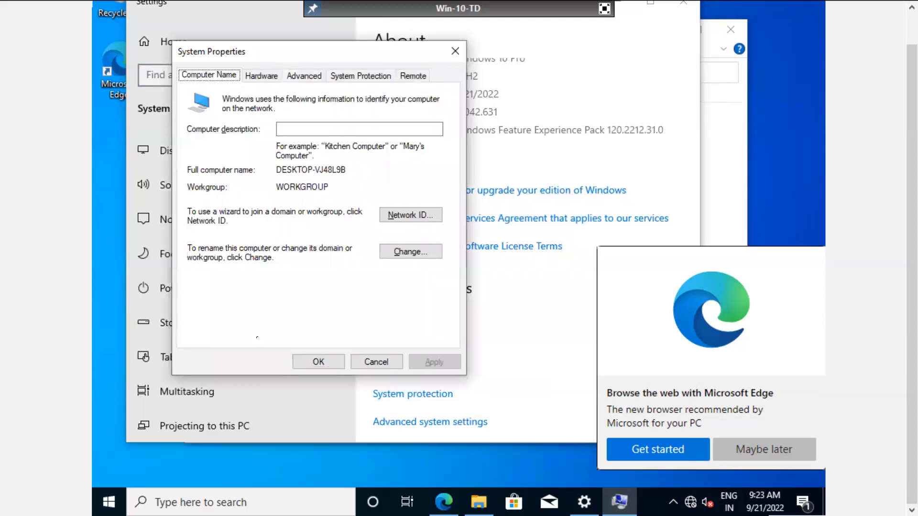
pyautogui.press('Tab')
pyautogui.press('Tab')
pyautogui.press('Tab')
pyautogui.press('Return')
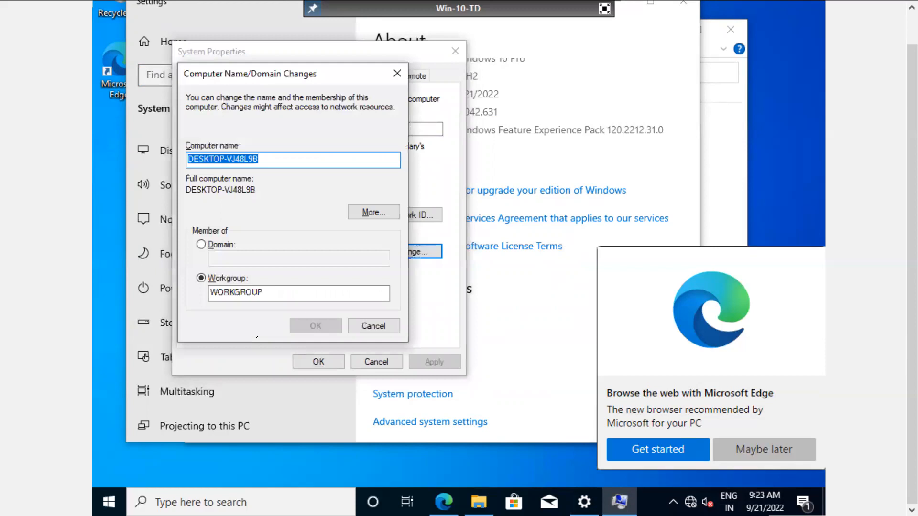
pyautogui.write('Win1')
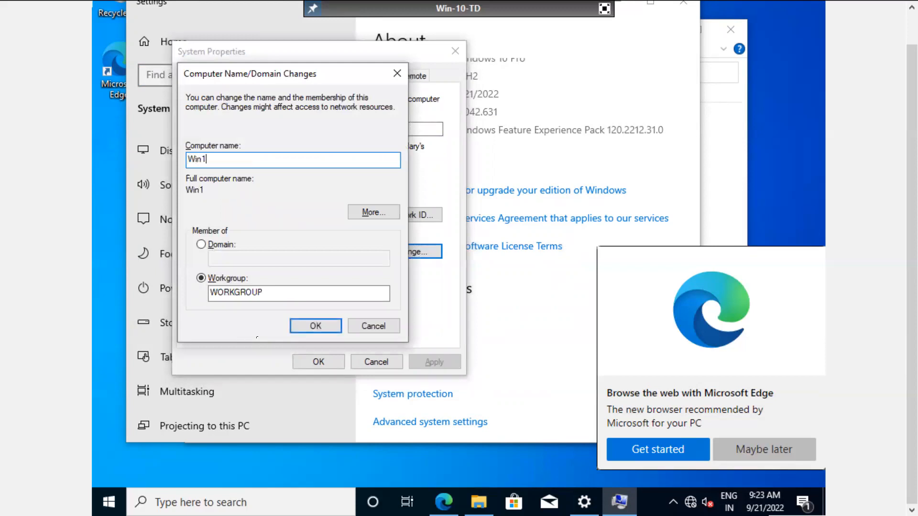
pyautogui.write('0-TF')
pyautogui.press('BackSpace')
pyautogui.write('D')
# Step: Join the techmtech.com domain using the domain account credentials and acknowledge the welcome and restart notices
pyautogui.press('Tab')
pyautogui.press('Tab')
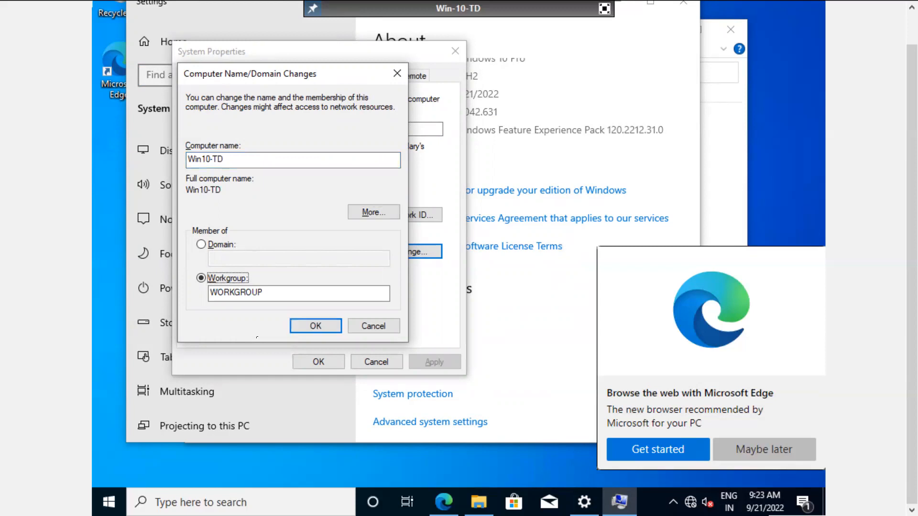
pyautogui.press('Tab')
pyautogui.press('Tab')
pyautogui.press('Tab')
pyautogui.press('Tab')
pyautogui.press('Tab')
pyautogui.press('Tab')
pyautogui.press('Up')
pyautogui.press('Tab')
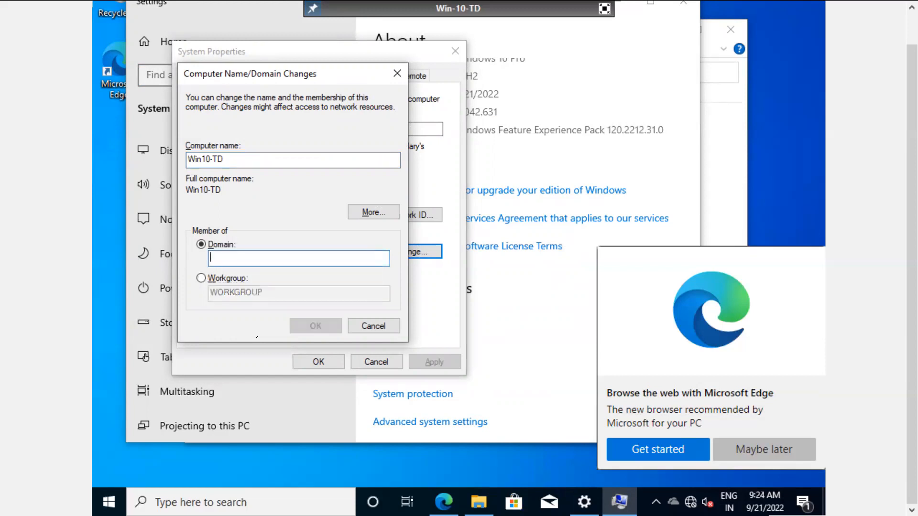
pyautogui.write('techmtech.com')
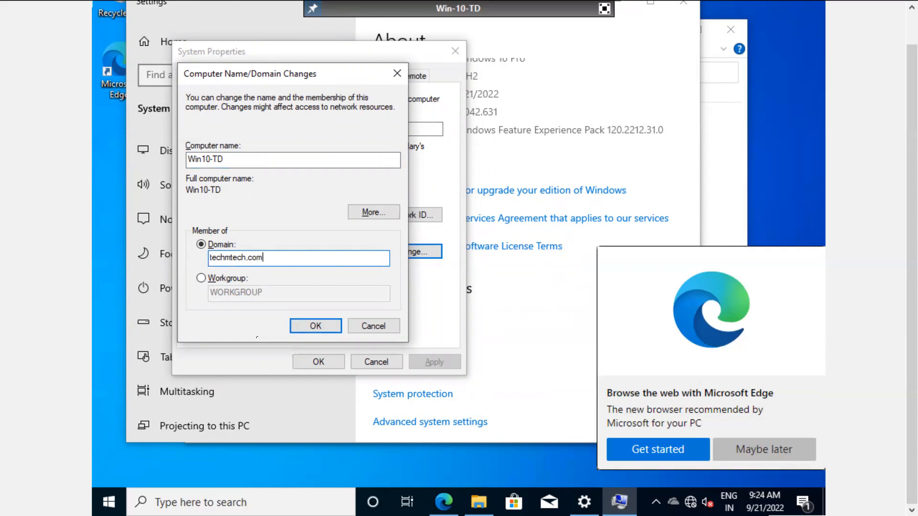
pyautogui.press('Return')
pyautogui.write('ms18542')
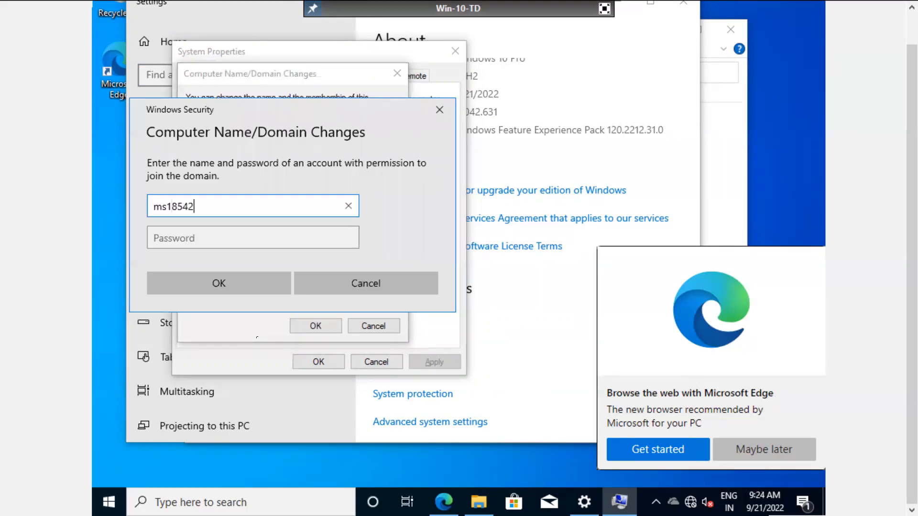
pyautogui.write('6')
pyautogui.press('Tab')
pyautogui.write('********')
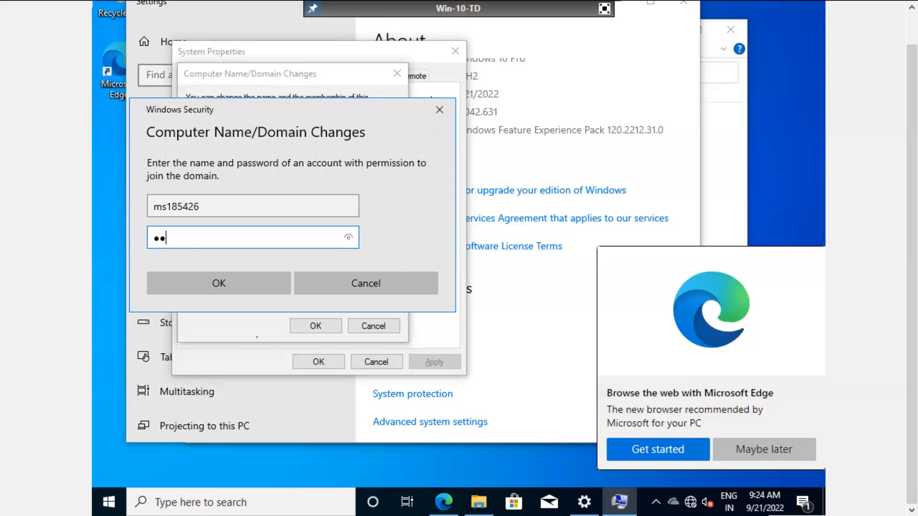
pyautogui.press('Return')
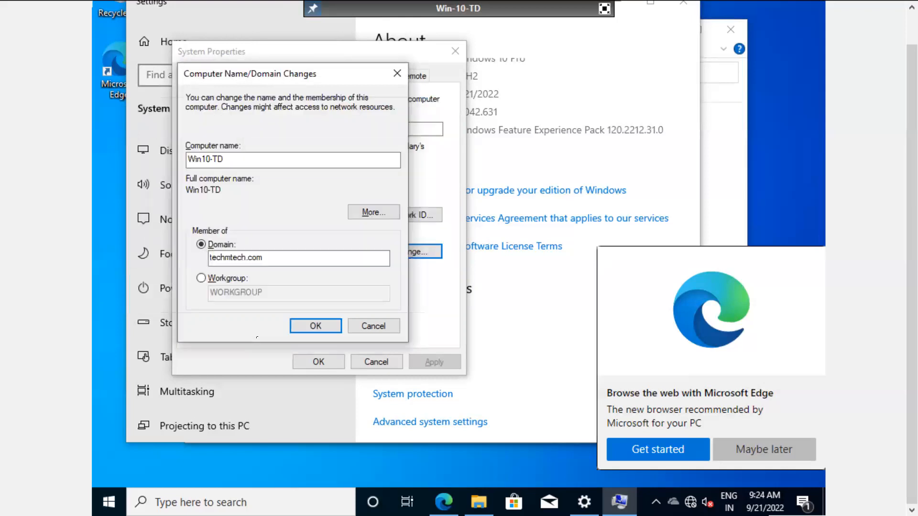
pyautogui.press('Return')
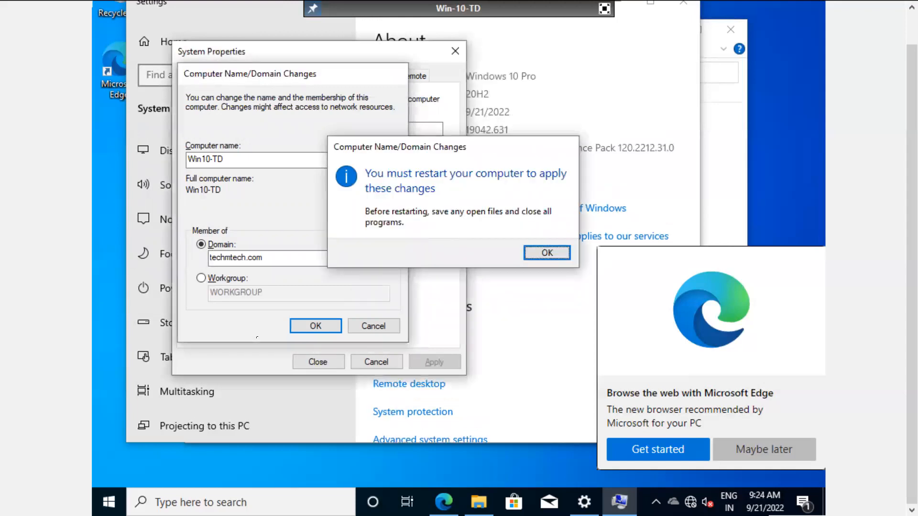
pyautogui.press('Return')
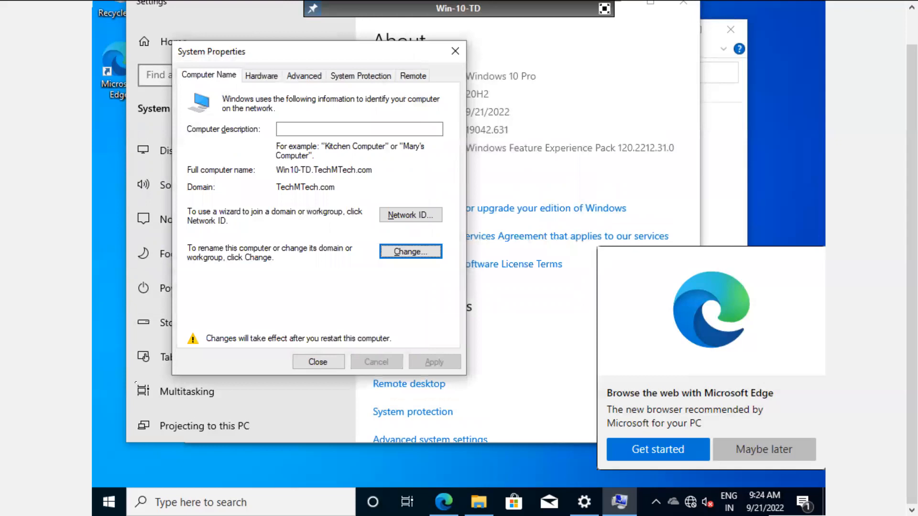
# Step: Close System Properties and choose Restart Later
pyautogui.press('Tab')
pyautogui.press('Return')
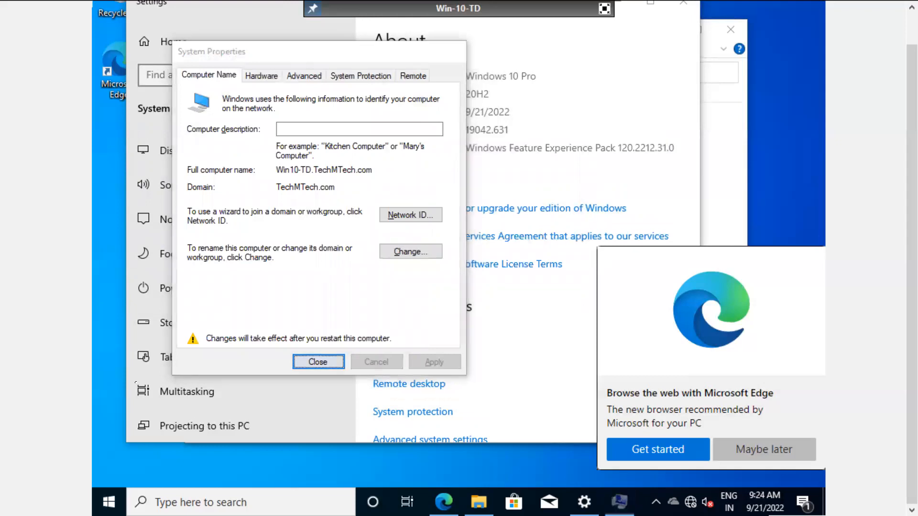
pyautogui.press('Tab')
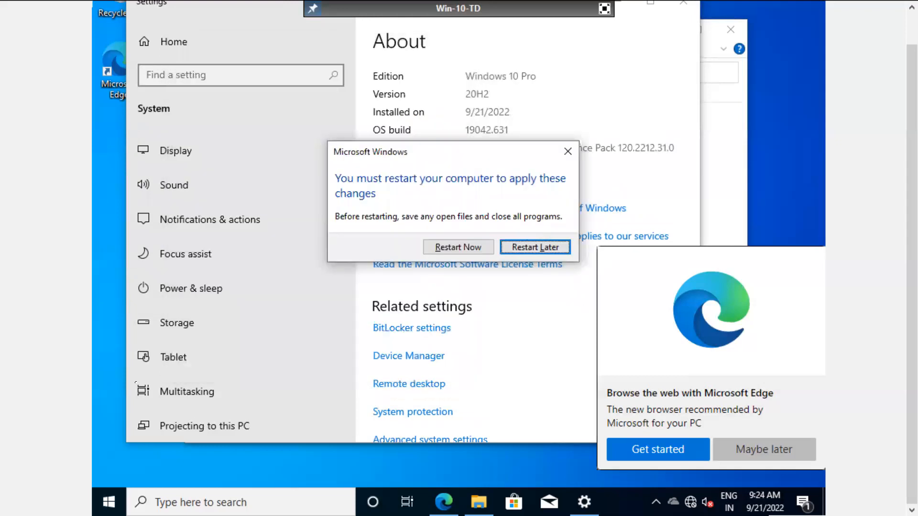
pyautogui.press('Return')
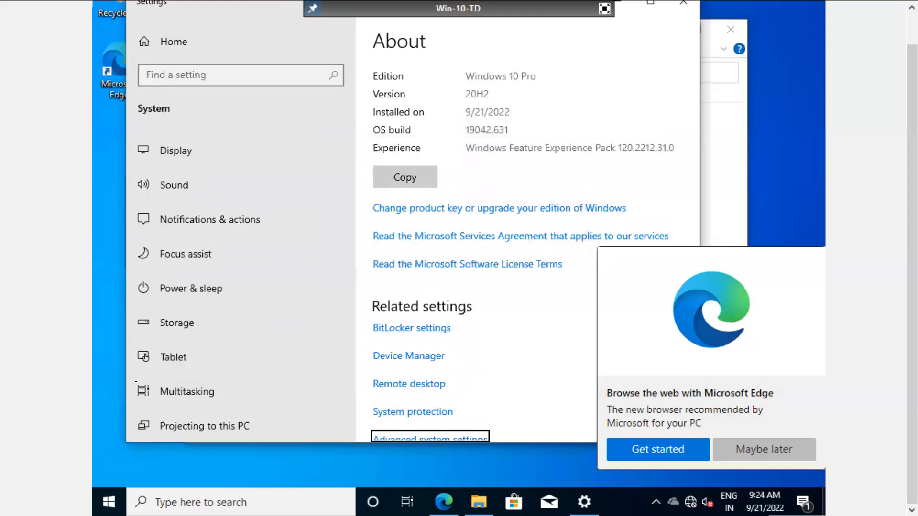
pyautogui.press('super')
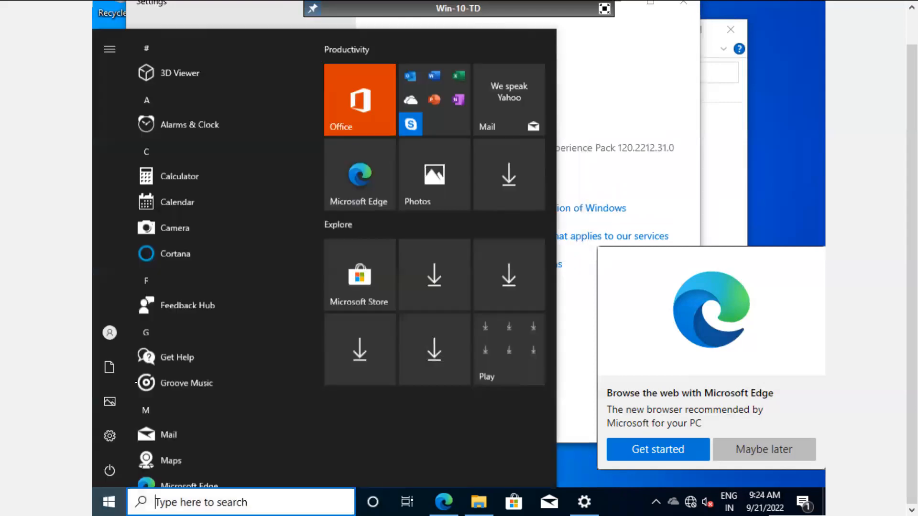
# Step: Search 'remote' and switch Enable Remote Desktop on, confirming the change
pyautogui.write('remote')
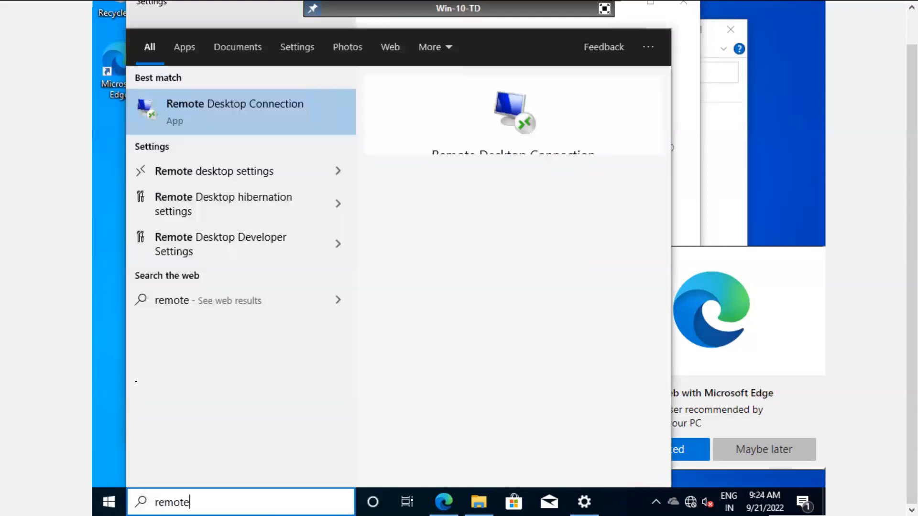
pyautogui.press('Down')
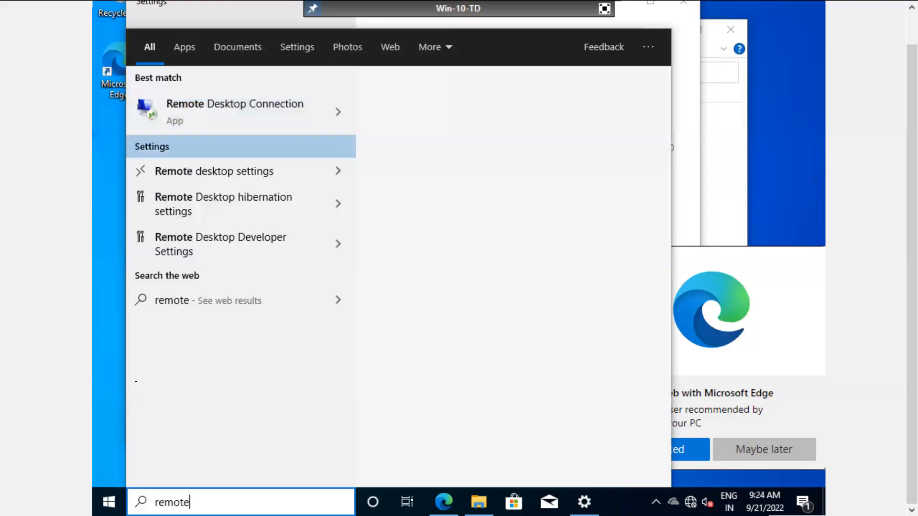
pyautogui.press('Return')
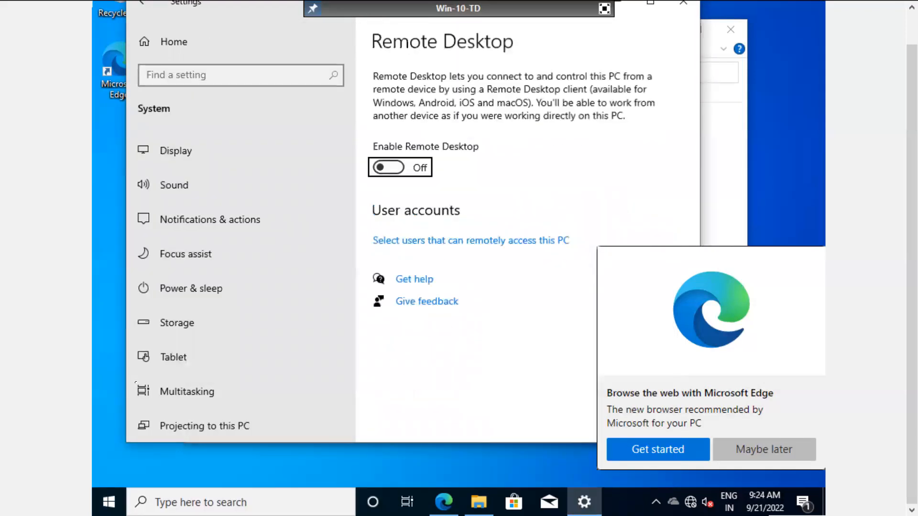
pyautogui.press('space')
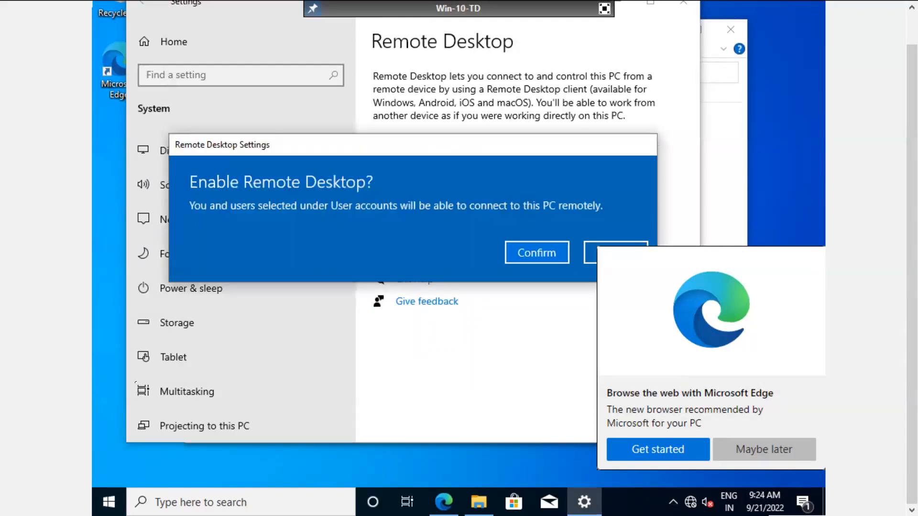
pyautogui.press('Return')
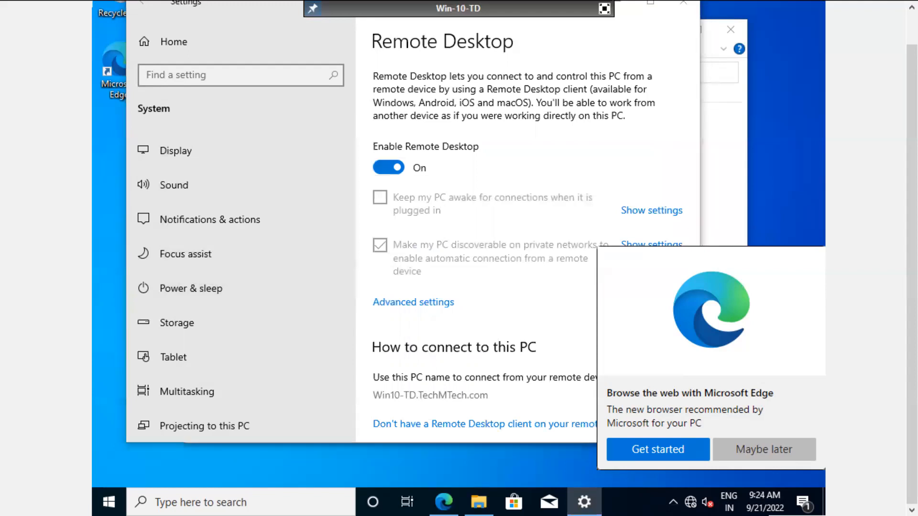
# Step: Choose Restart Now in the restart-required prompt to reboot the VM
pyautogui.hotkey('alt', 'Tab')
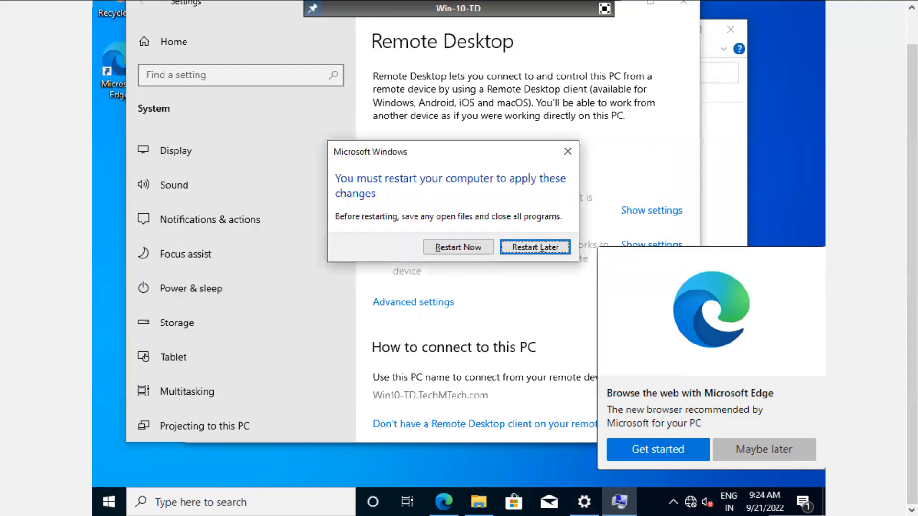
pyautogui.press('Tab')
pyautogui.press('Return')
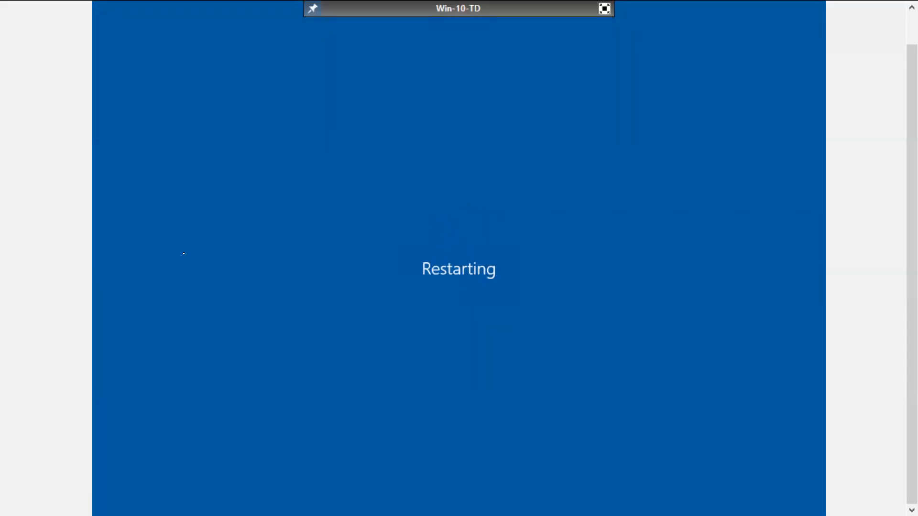
# Step: Exit the full-screen VM console and open Local Disk (C:) from This PC
pyautogui.click(605, 10)
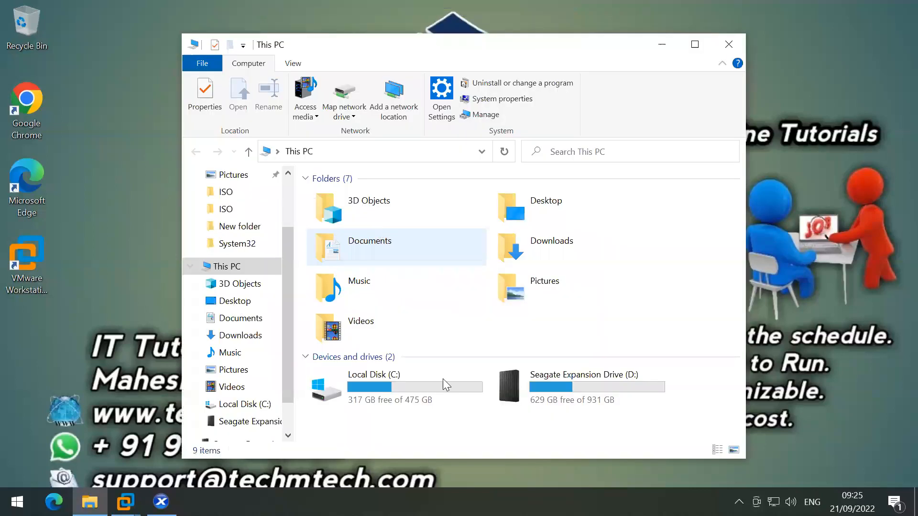
pyautogui.doubleClick(387, 389)
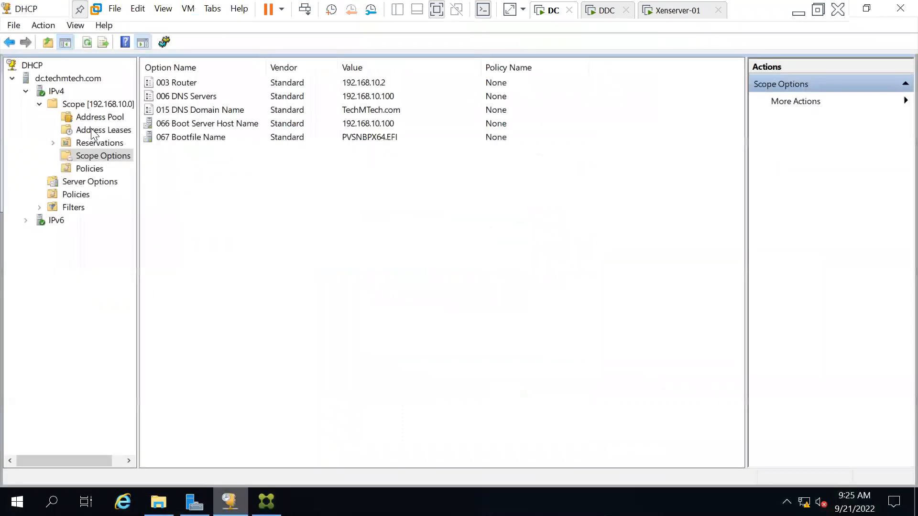
# Step: Refresh the scope's Address Leases, confirm 192.168.10.54 for Win10-TD, then minimise the DC VM
pyautogui.click(93, 131)
pyautogui.rightClick(322, 188)
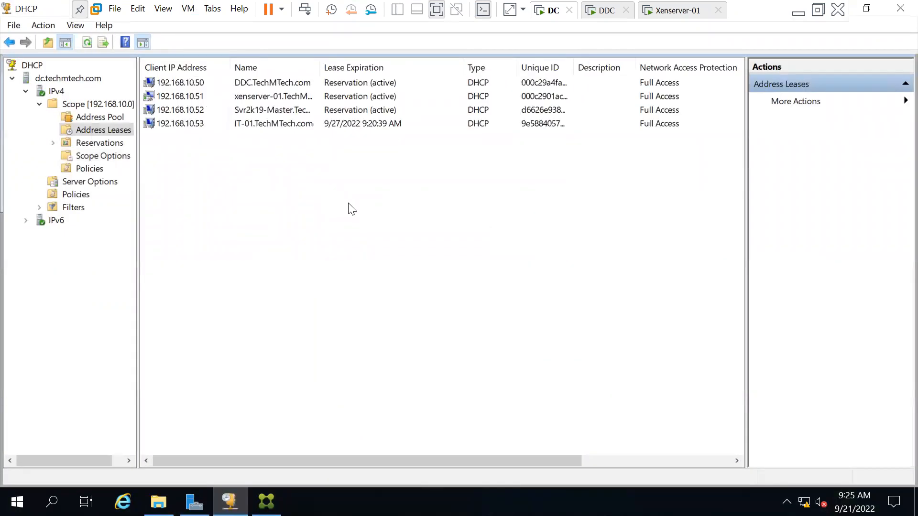
pyautogui.click(348, 201)
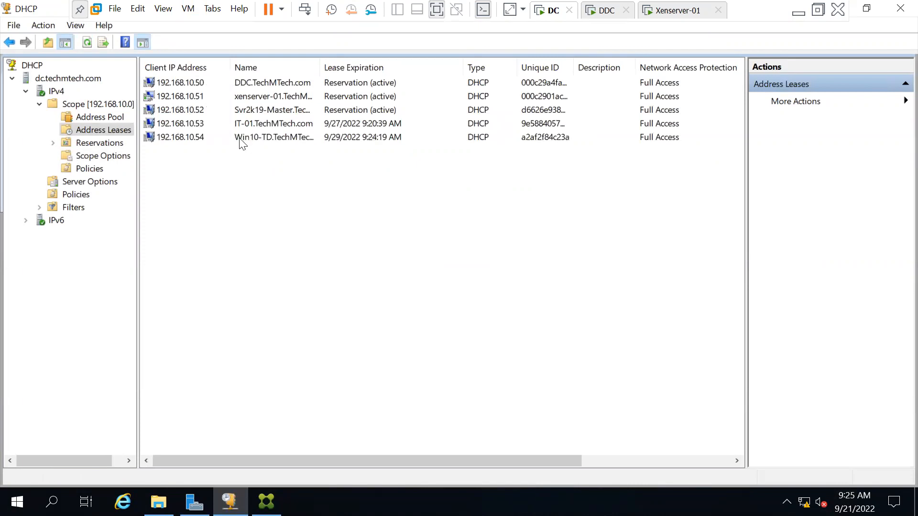
pyautogui.click(310, 139)
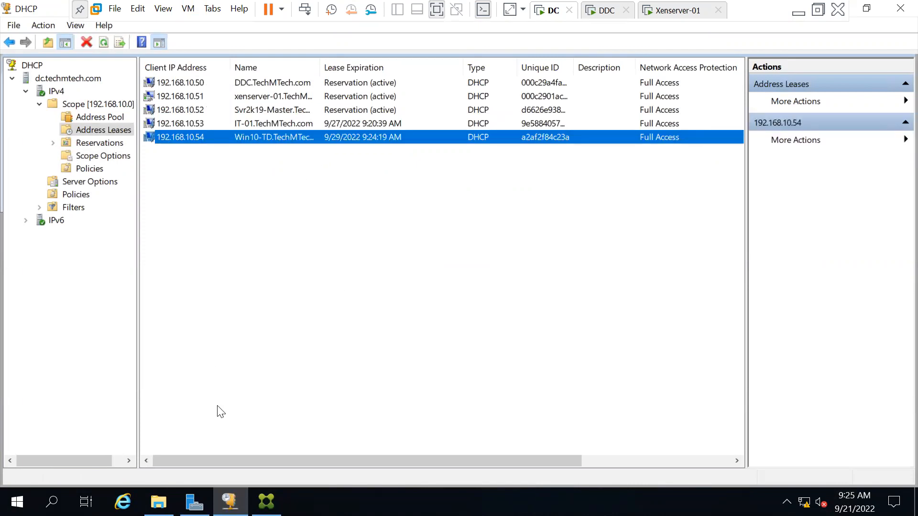
pyautogui.press('super+r')
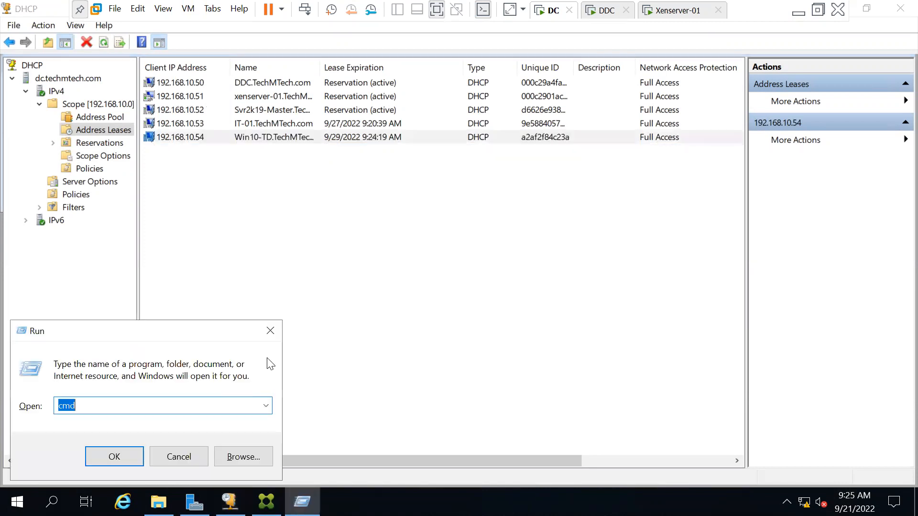
pyautogui.click(796, 10)
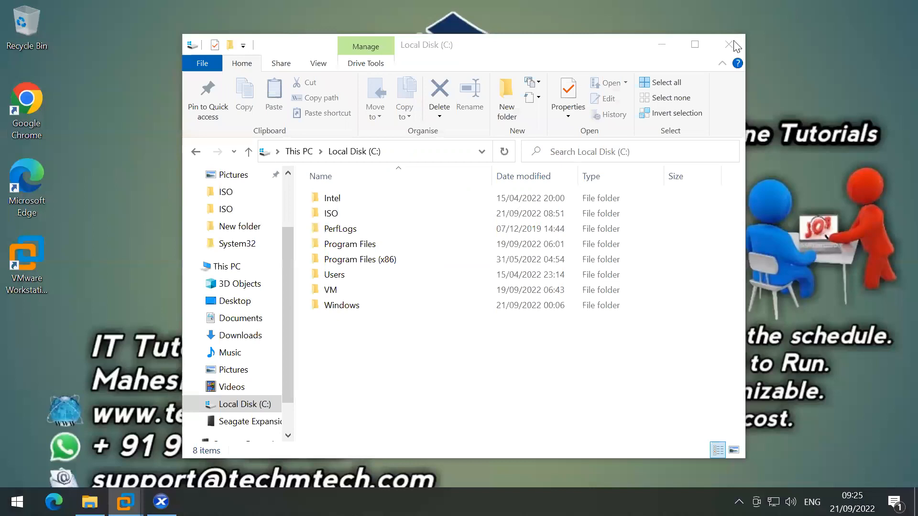
# Step: Launch Remote Desktop Connection with mstsc and connect to 192.168.10.54
pyautogui.press('super+d')
pyautogui.press('super+r')
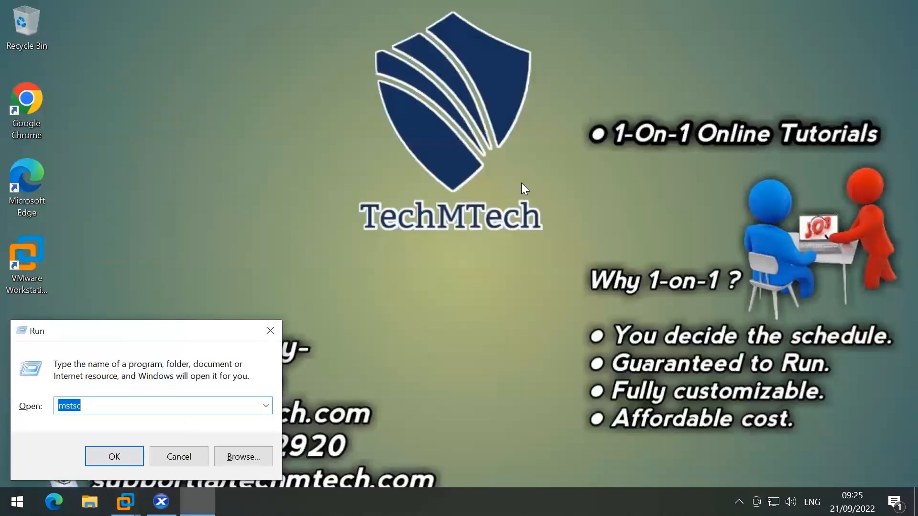
pyautogui.press('Return')
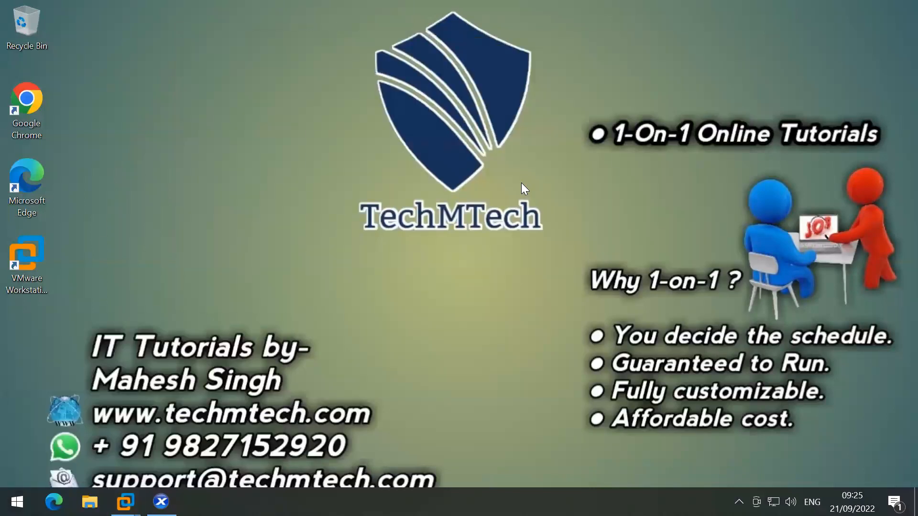
pyautogui.write('4')
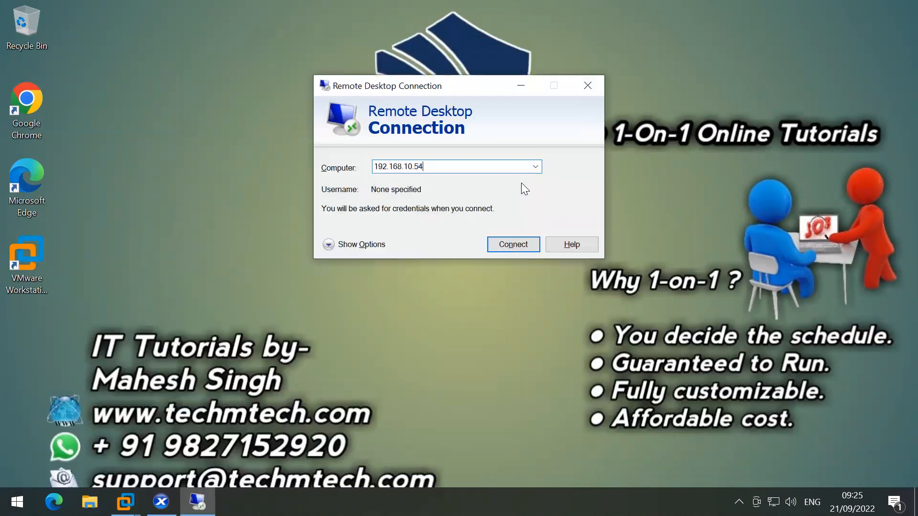
pyautogui.press('Return')
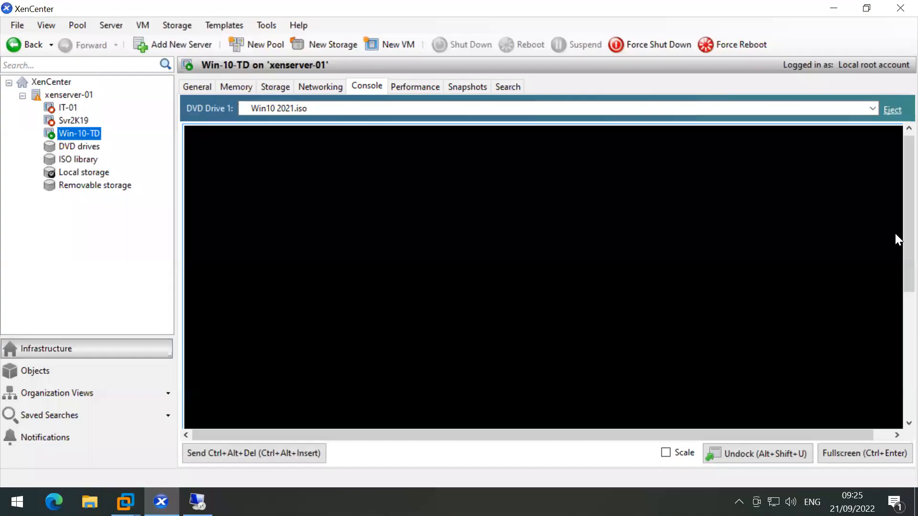
# Step: Check the DC's DHCP console, dismiss the can't-connect error, and return to XenCenter
pyautogui.moveTo(904, 241); pyautogui.dragTo(904, 270)
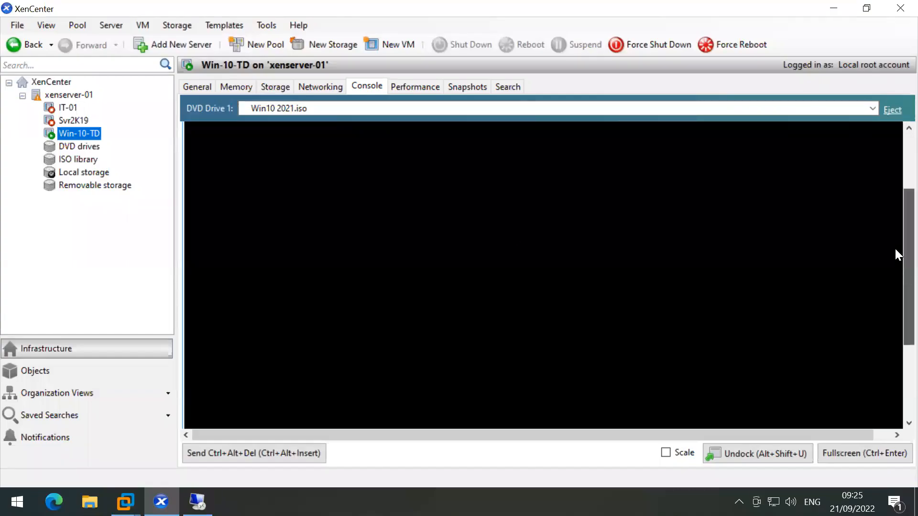
pyautogui.click(832, 8)
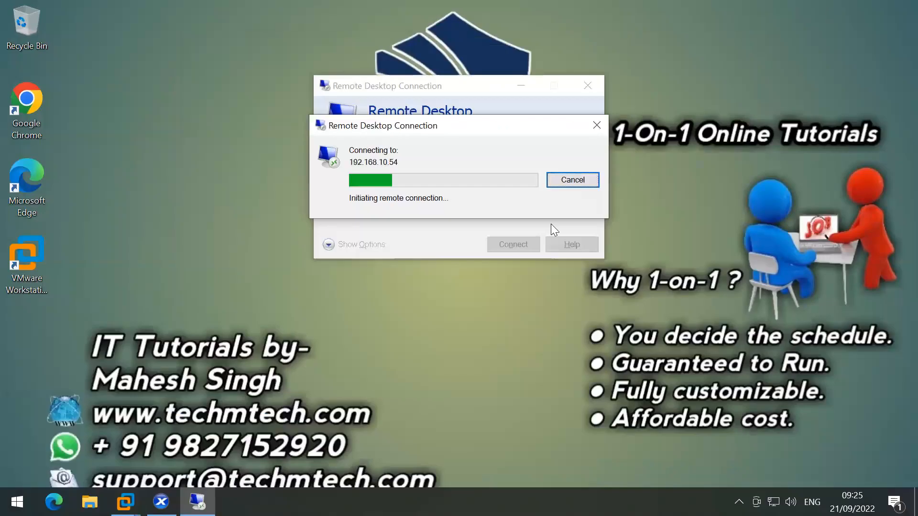
pyautogui.moveTo(125, 502)
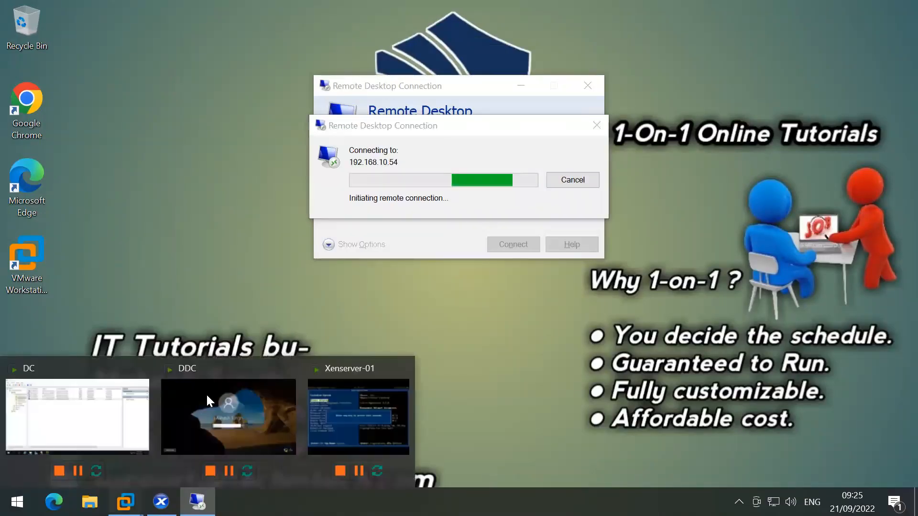
pyautogui.click(77, 406)
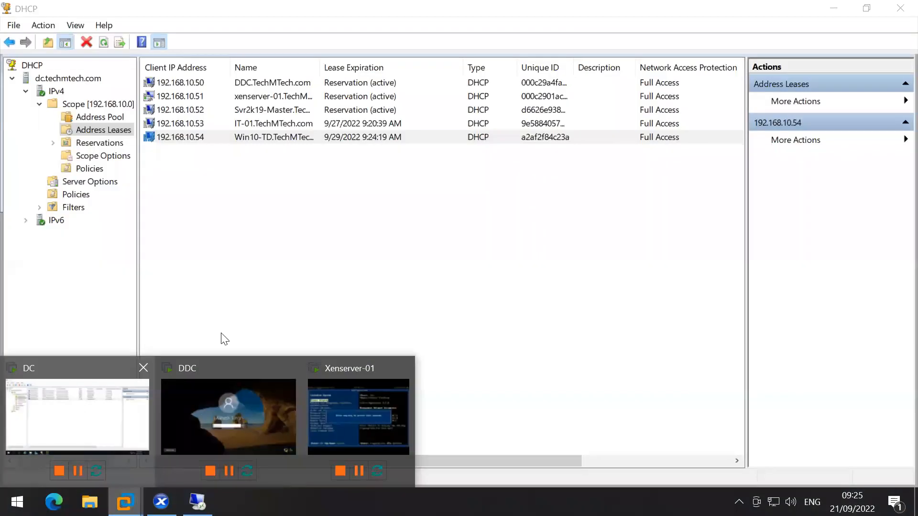
pyautogui.click(380, 273)
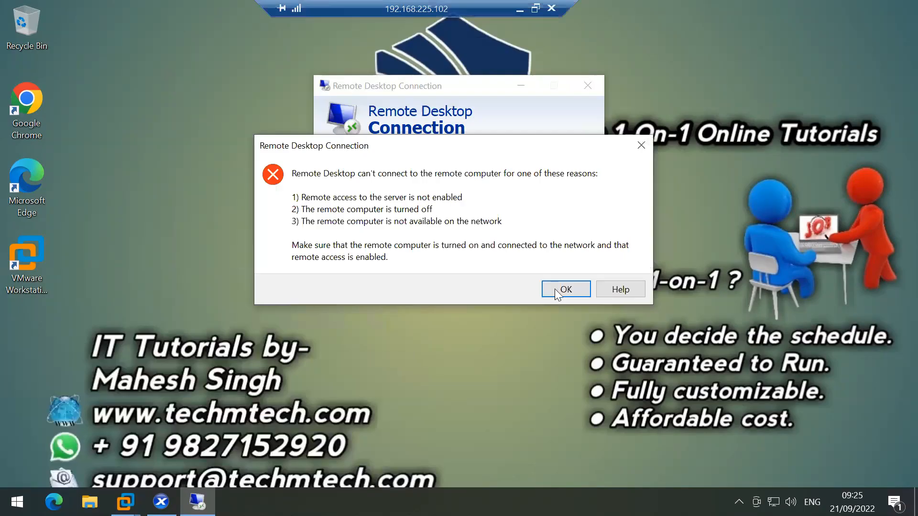
pyautogui.click(564, 289)
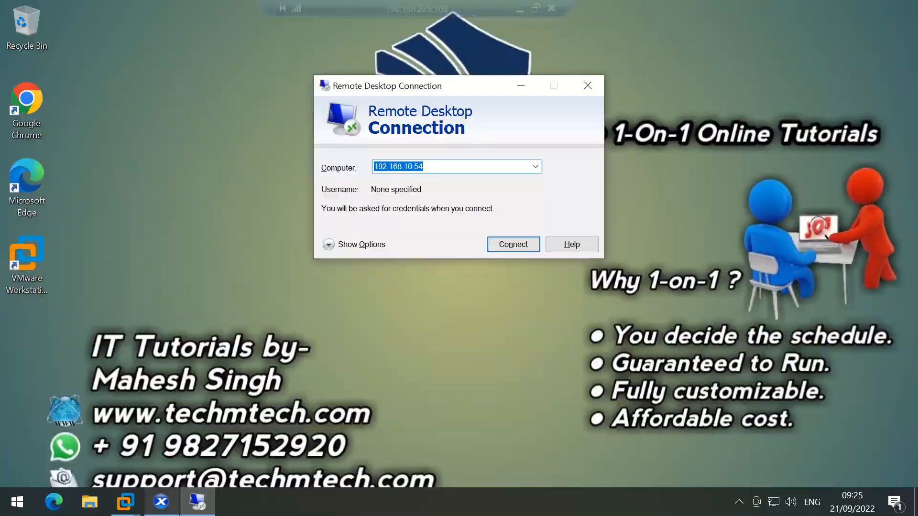
pyautogui.click(161, 502)
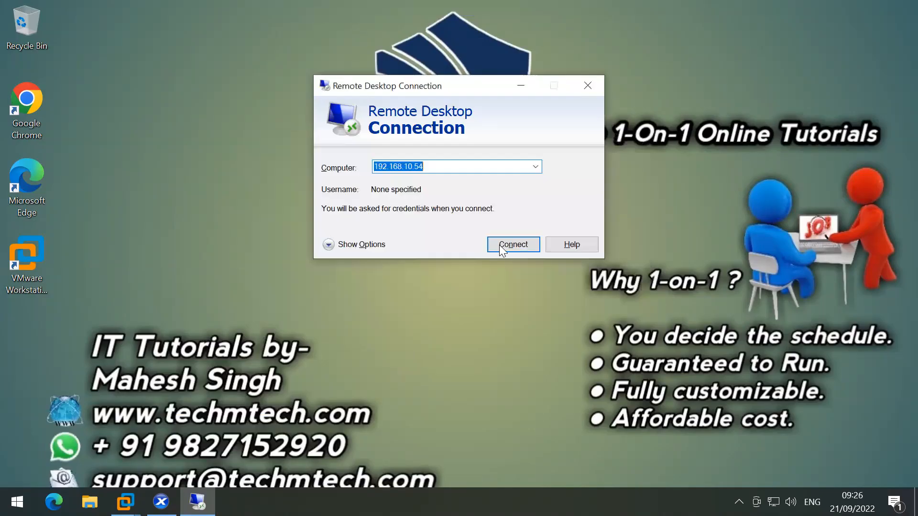
# Step: Reconnect to 192.168.10.54 with the domain account and password, accept the certificate, and minimise the inner session
pyautogui.click(499, 245)
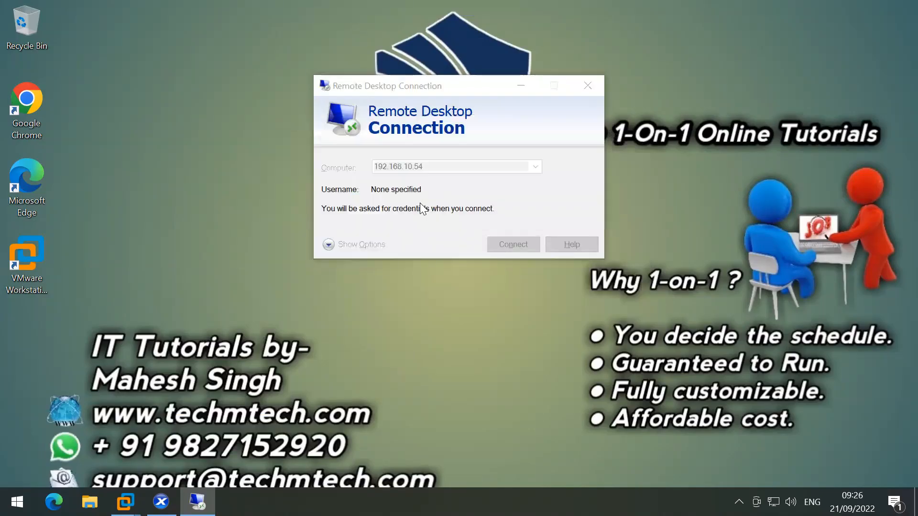
pyautogui.write('techm')
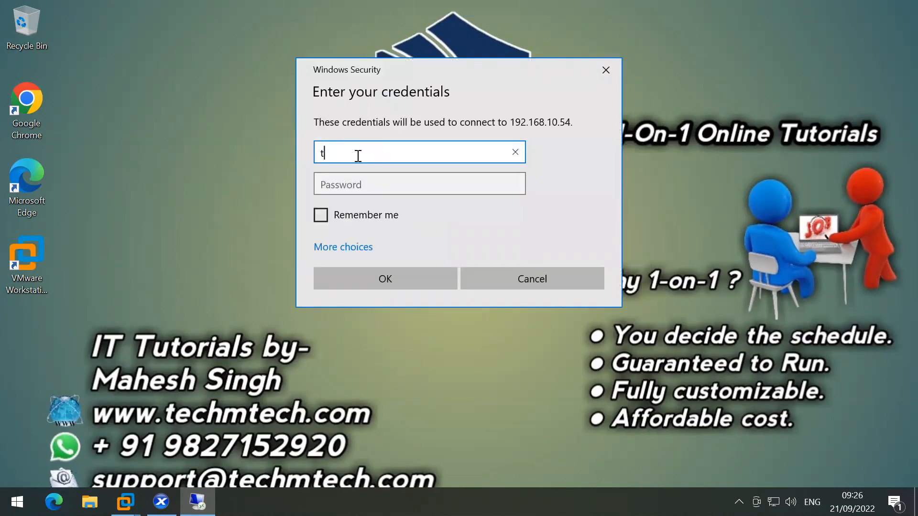
pyautogui.write('tech\\ms185426')
pyautogui.press('Tab')
pyautogui.write('••••••••••')
pyautogui.press('Return')
pyautogui.press('Left')
pyautogui.press('Return')
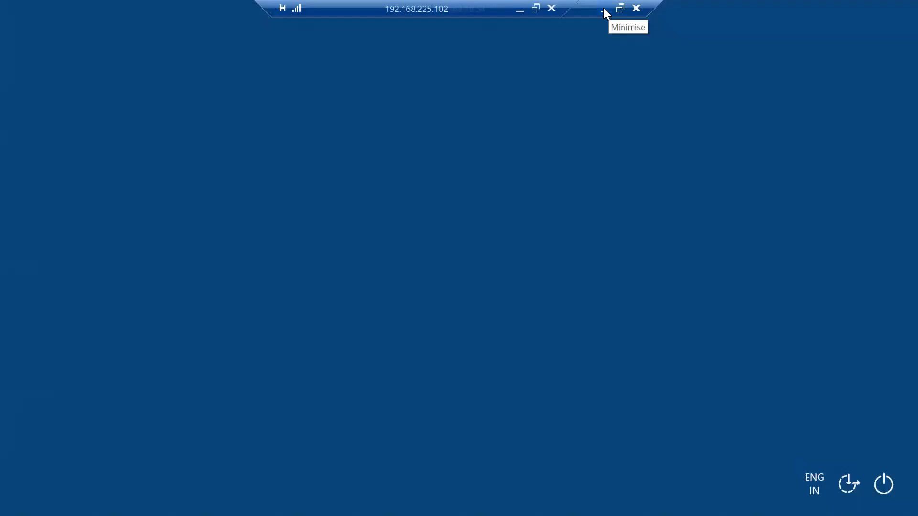
pyautogui.click(604, 8)
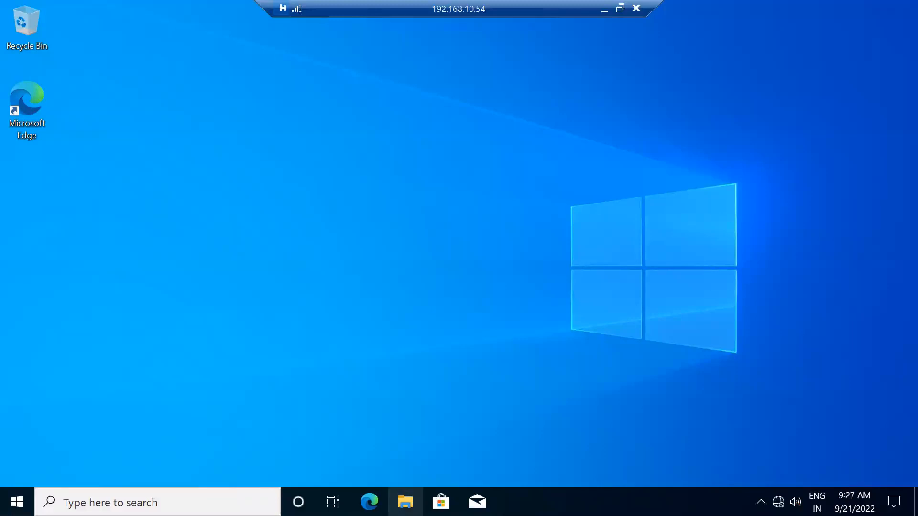
# Step: Open CD Drive (D:) Citrix_Provisioning_2112 from This PC and run its autorun, approving UAC
pyautogui.click(405, 502)
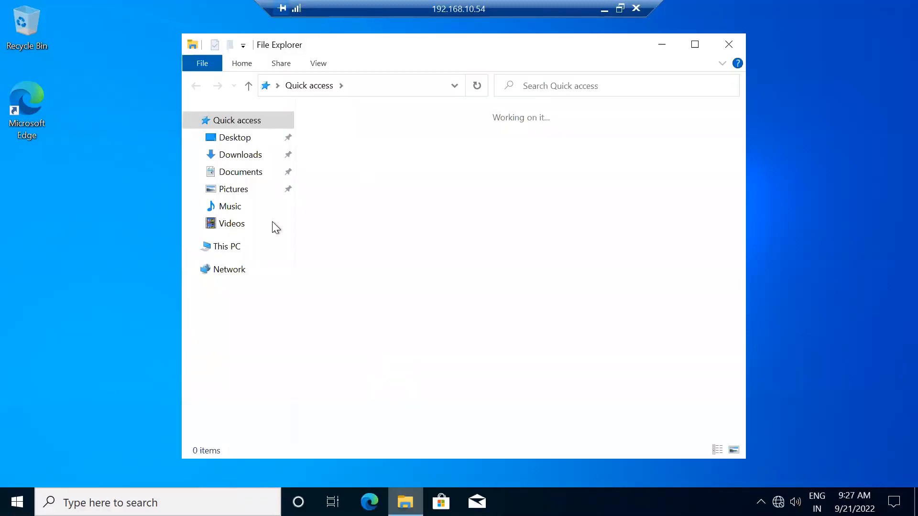
pyautogui.click(233, 246)
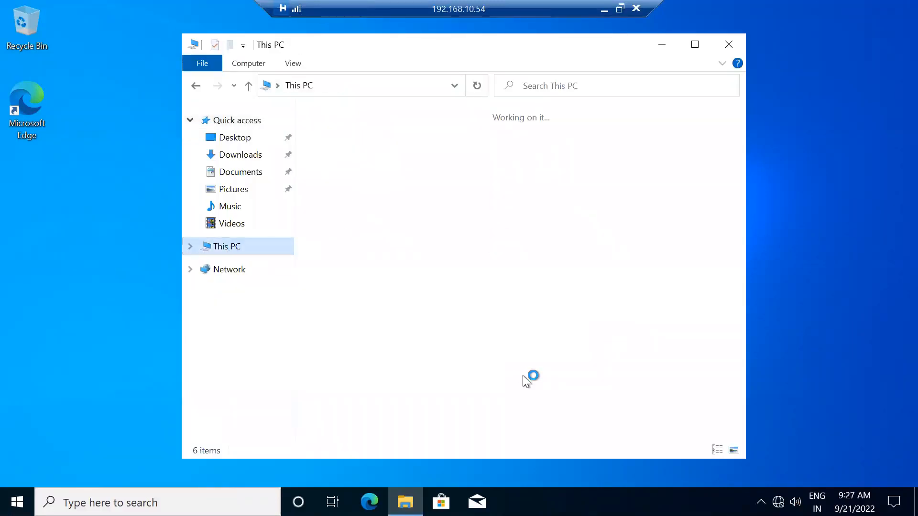
pyautogui.rightClick(568, 325)
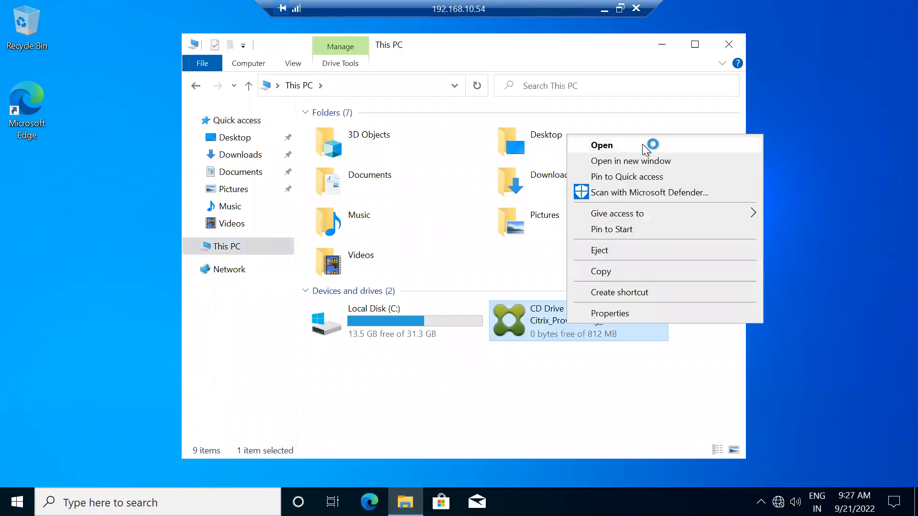
pyautogui.click(641, 144)
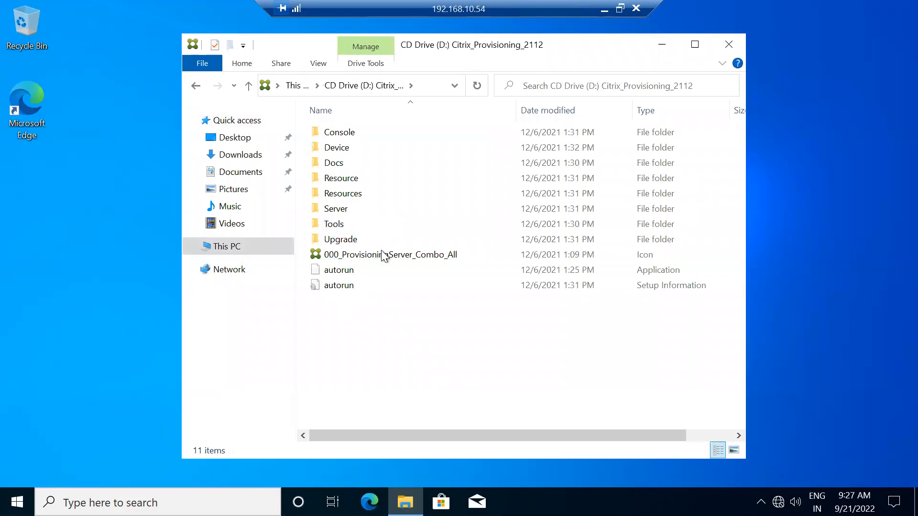
pyautogui.doubleClick(371, 268)
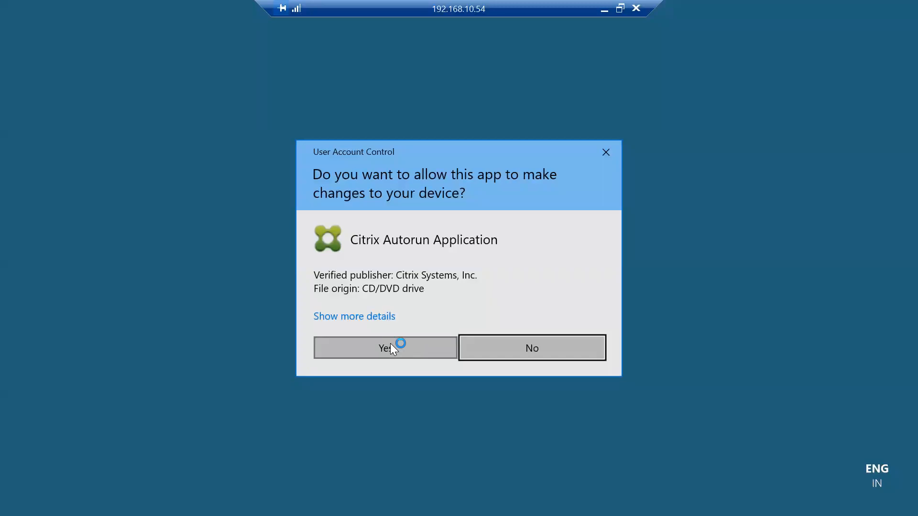
pyautogui.click(391, 344)
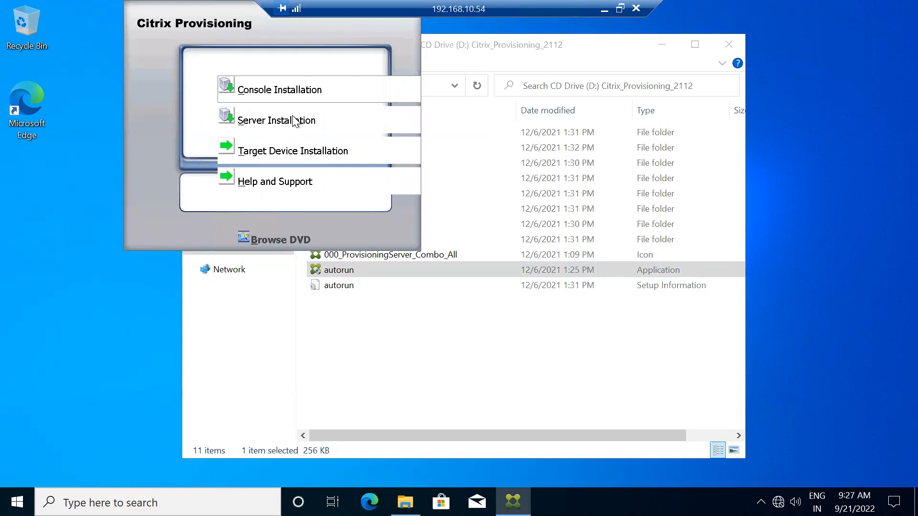
# Step: Choose Target Device Installation and install the required CDF 64-bit component
pyautogui.click(275, 153)
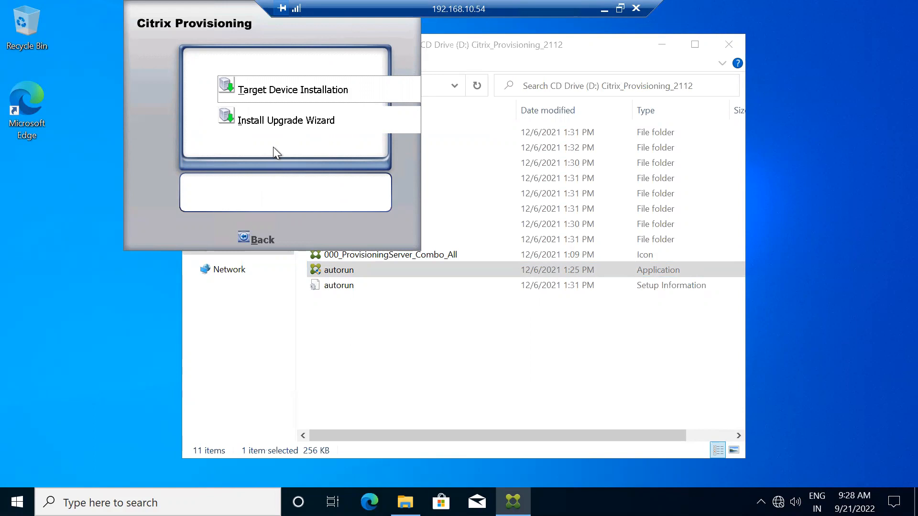
pyautogui.click(282, 90)
pyautogui.click(517, 357)
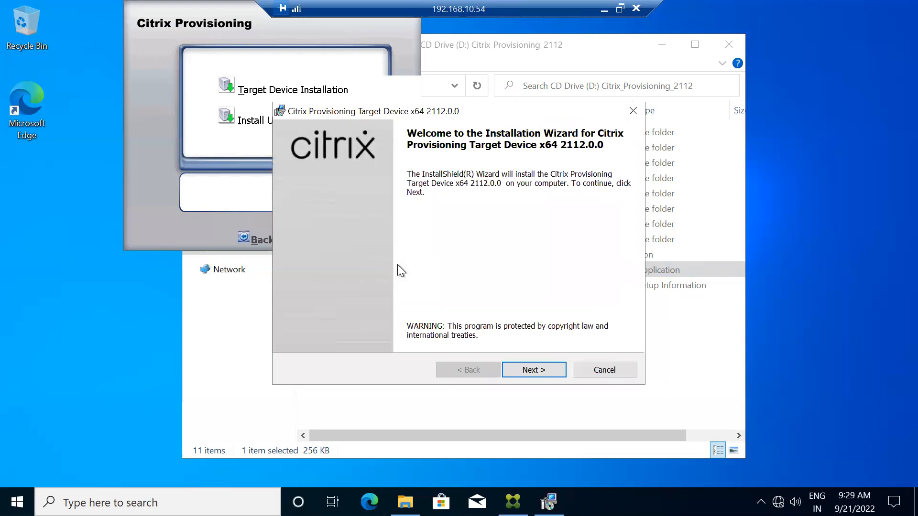
# Step: Install Target Device x64 2112.0.0, accepting the licence and keeping default customer info and folder
pyautogui.click(526, 371)
pyautogui.click(359, 319)
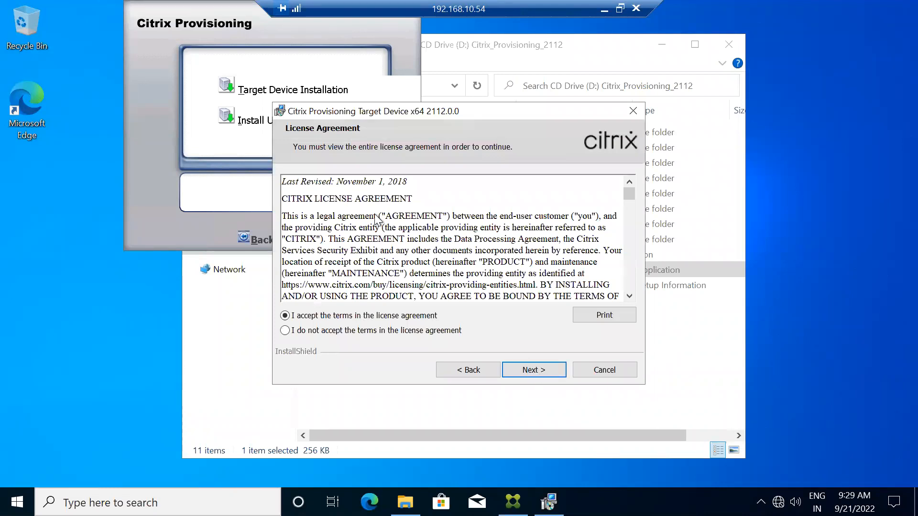
pyautogui.click(528, 369)
pyautogui.click(529, 369)
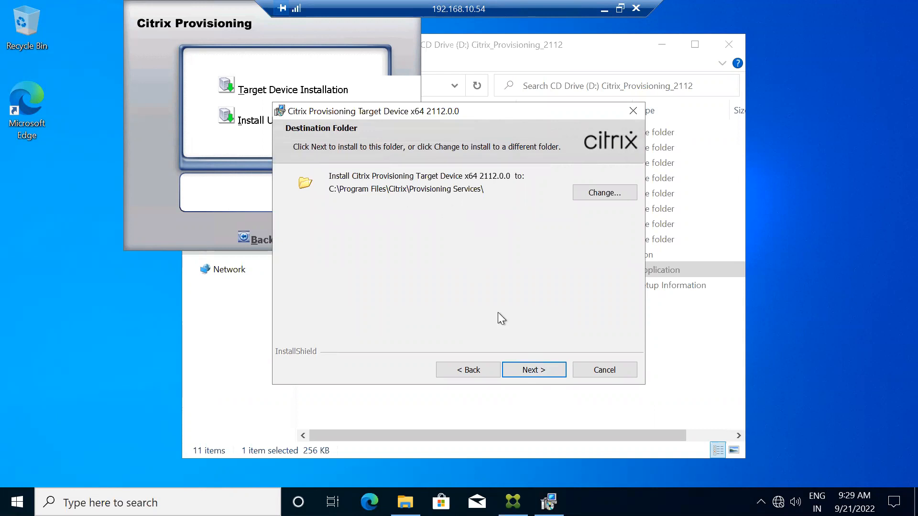
pyautogui.click(531, 371)
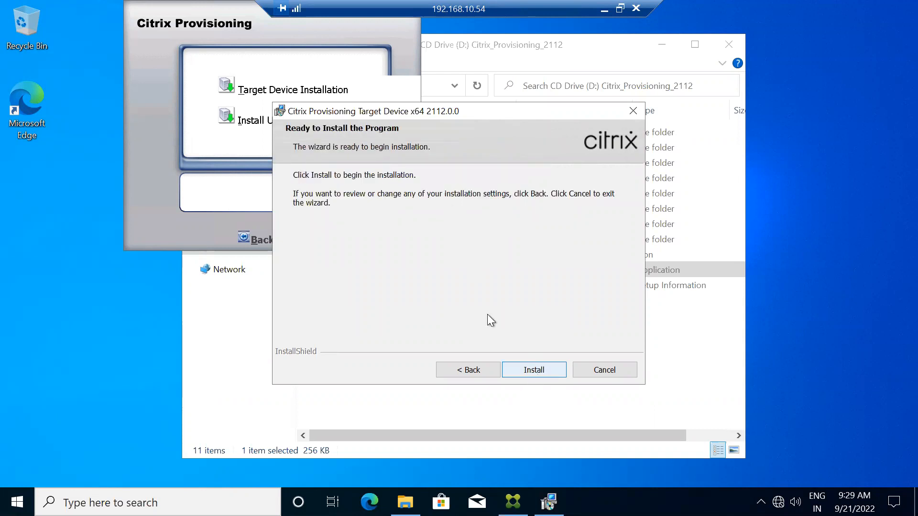
pyautogui.click(532, 371)
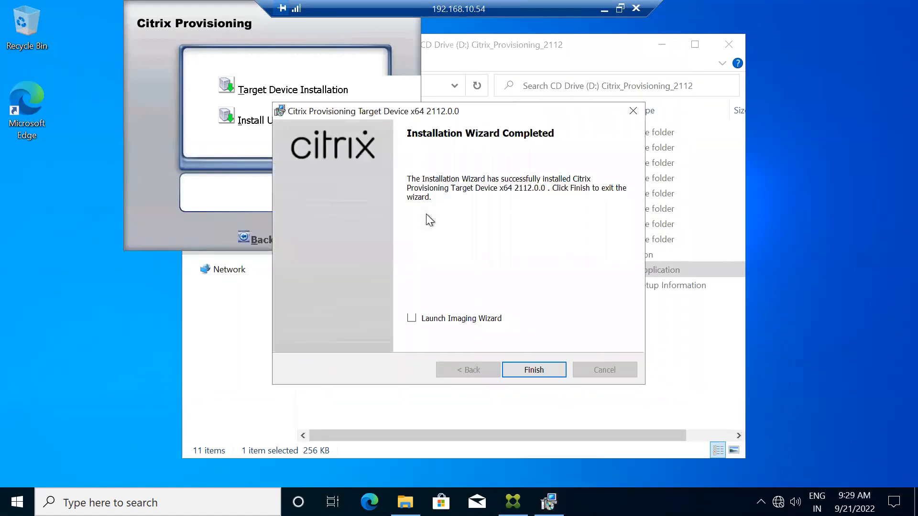
pyautogui.click(530, 370)
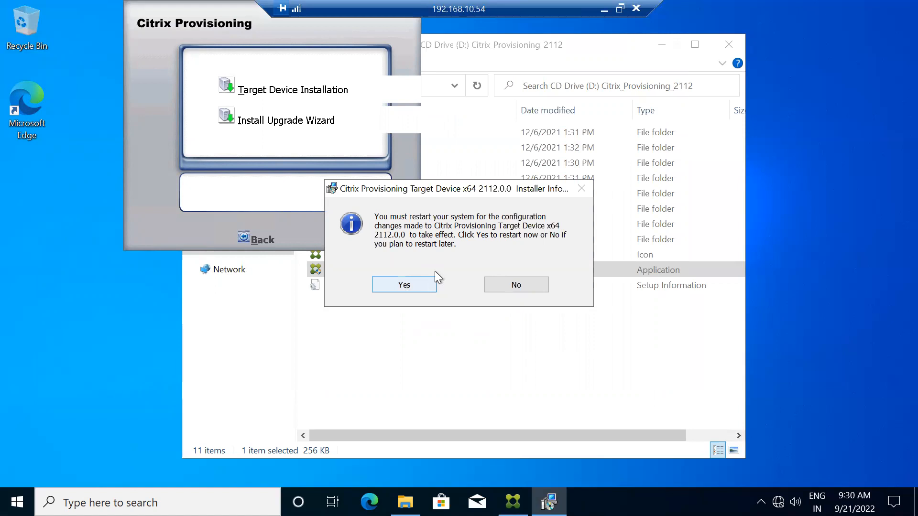
# Step: Restart Win-10-TD, watch it reach the lock screen in XenCenter's console, then return to the RDP prompt
pyautogui.click(404, 284)
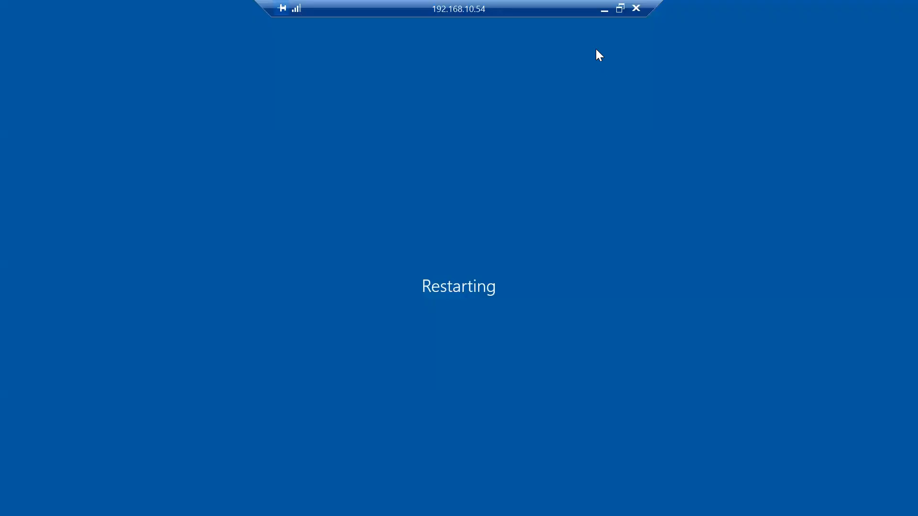
pyautogui.click(601, 10)
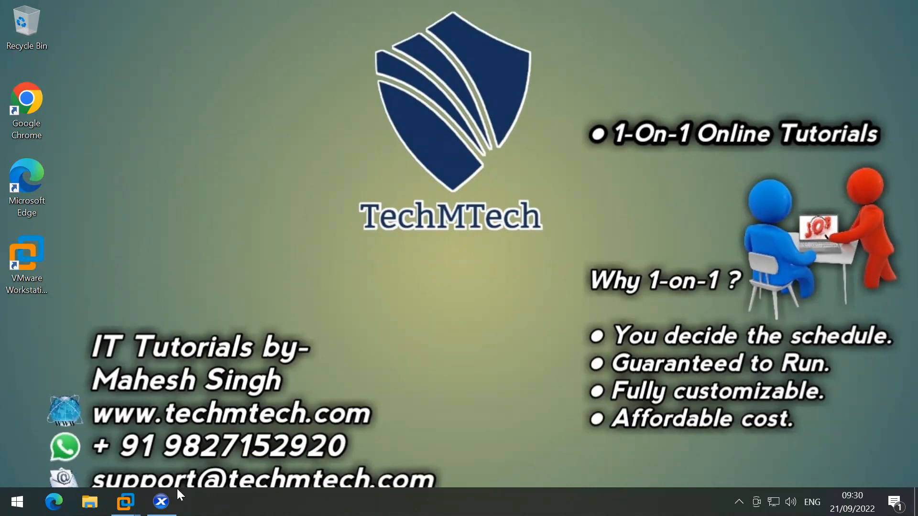
pyautogui.click(161, 501)
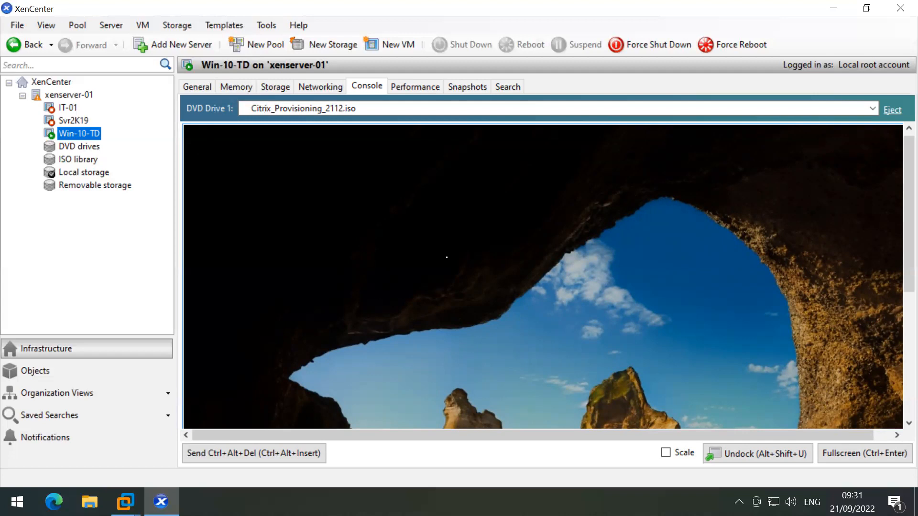
pyautogui.moveTo(909, 262); pyautogui.dragTo(909, 366)
pyautogui.press('super+d')
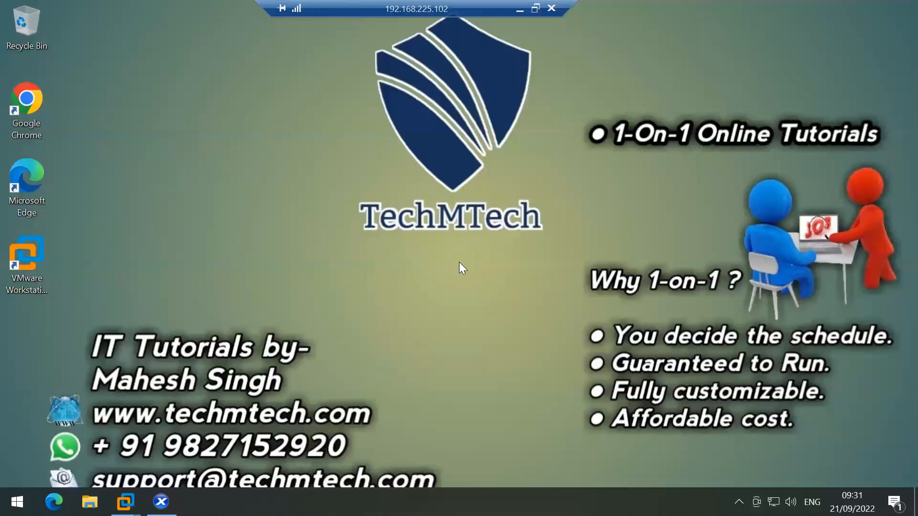
# Step: Enter the account password to sign back in to 192.168.10.54 and open the Start menu
pyautogui.write('•••••')
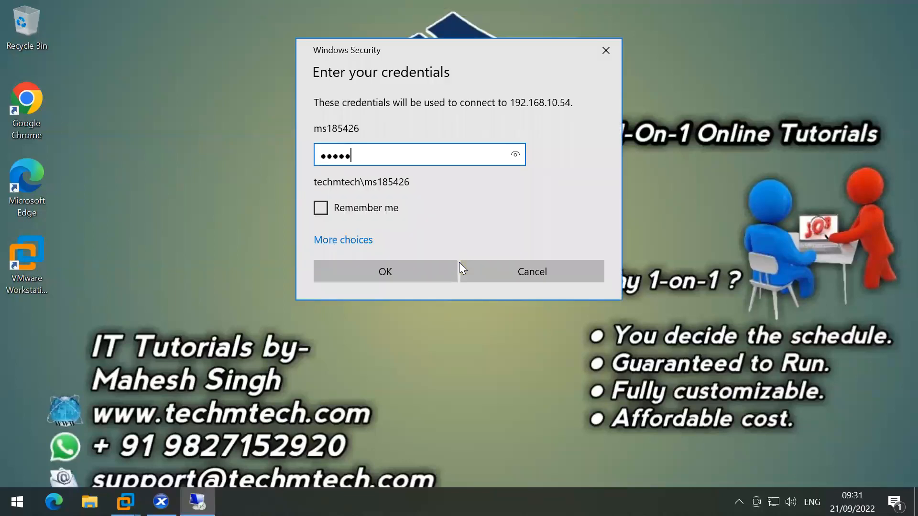
pyautogui.press('Return')
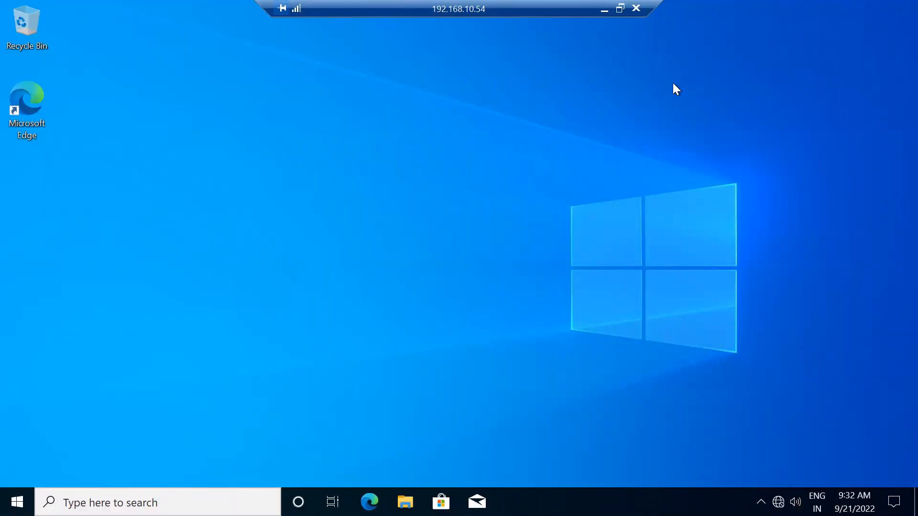
pyautogui.moveTo(657, 4); pyautogui.dragTo(457, 1)
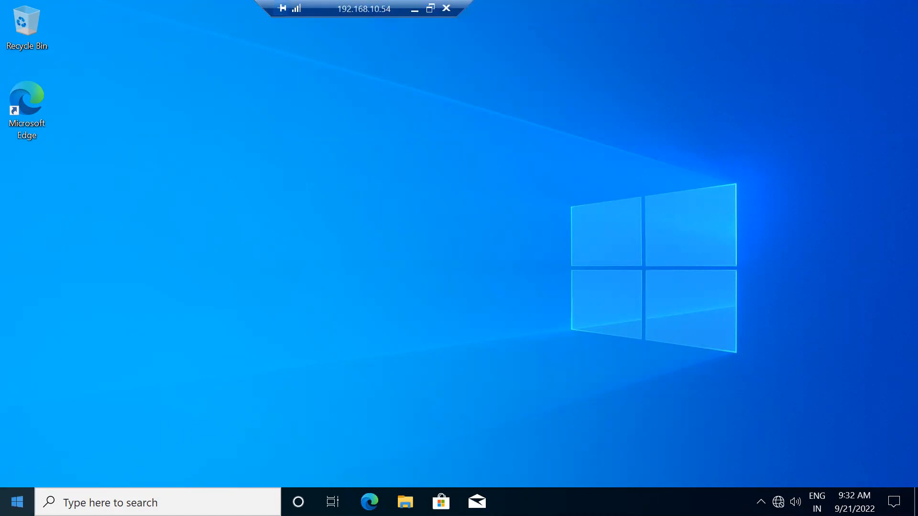
pyautogui.press('super')
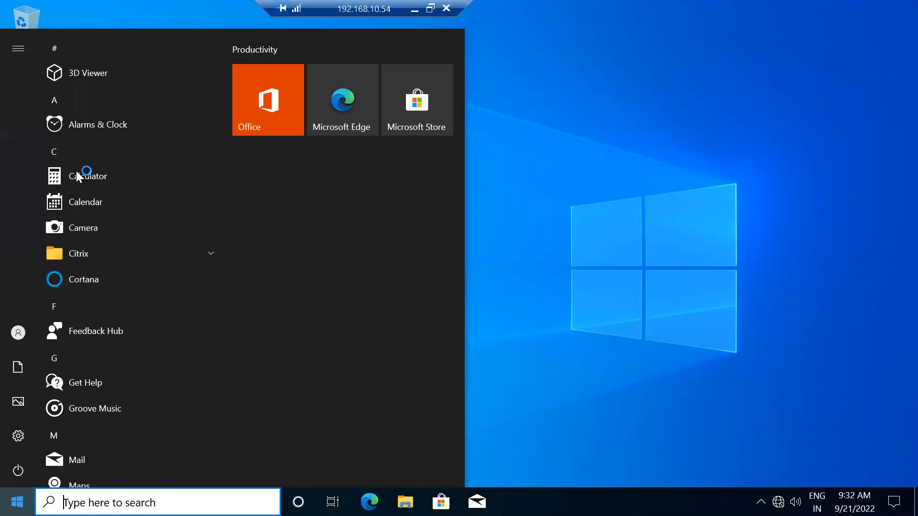
# Step: Launch the Imaging Wizard from the Citrix Start folder and connect to 192.168.10.100 on port 54321
pyautogui.click(138, 255)
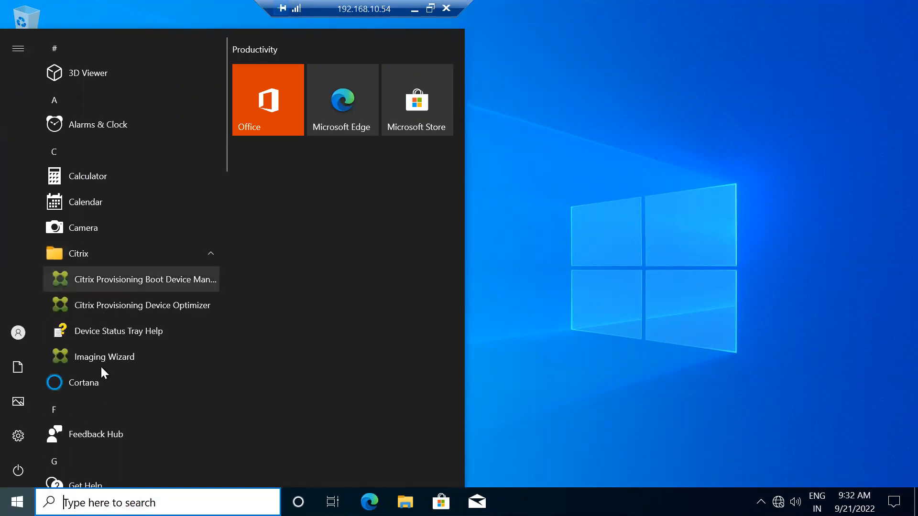
pyautogui.click(130, 357)
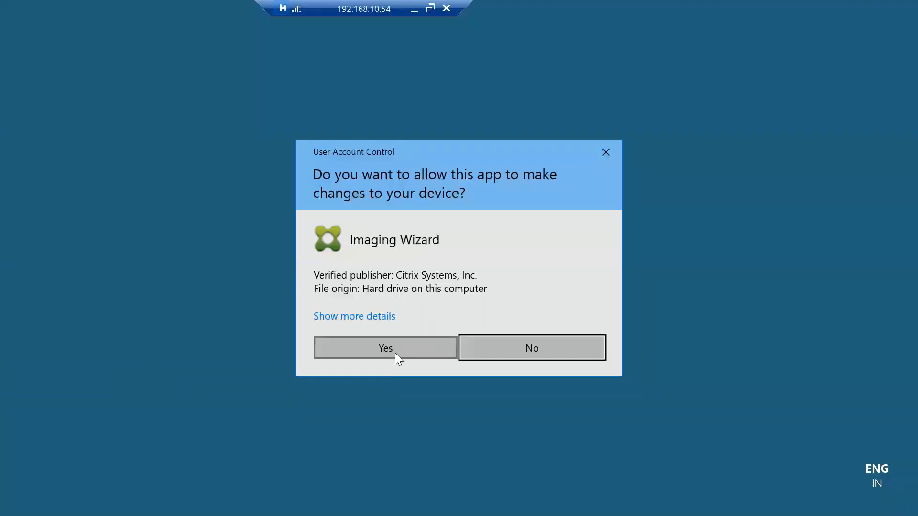
pyautogui.click(397, 354)
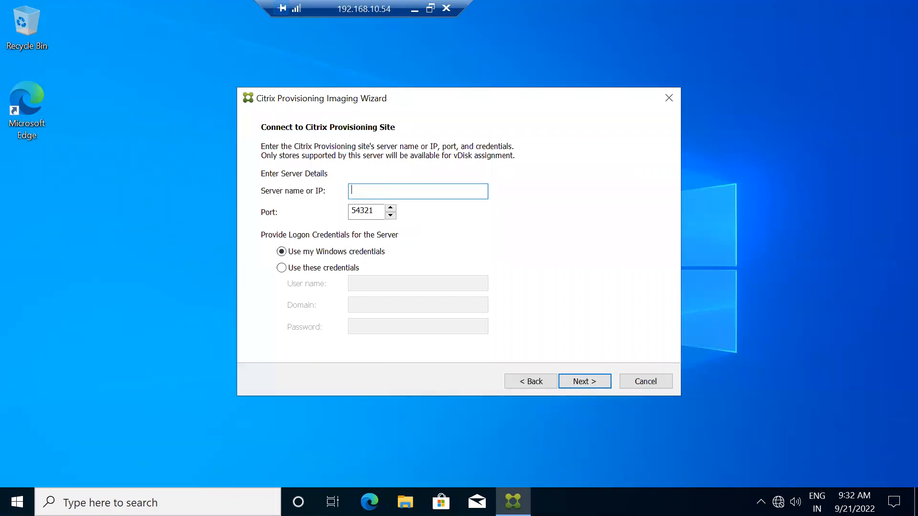
pyautogui.write('192.168.10.100')
pyautogui.click(581, 378)
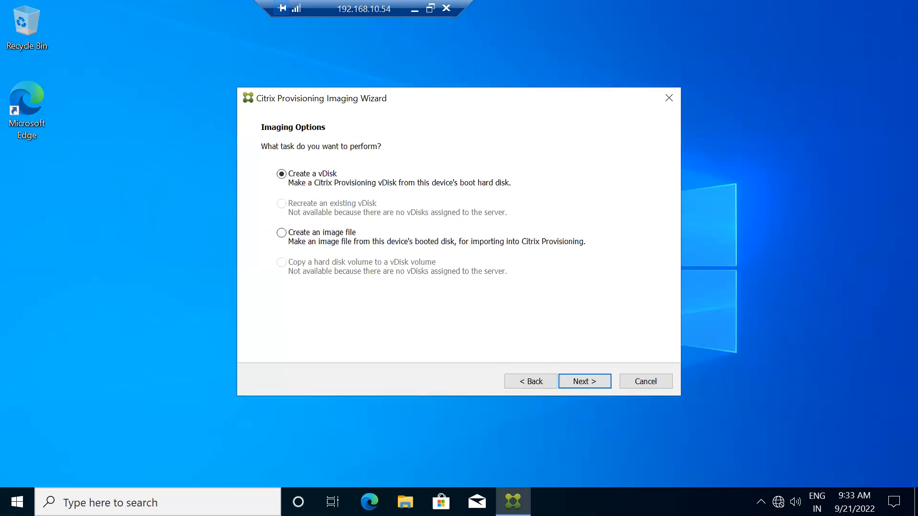
# Step: Glance at the Start menu's installed apps, then keep 'Create a vDisk' and continue
pyautogui.click(18, 502)
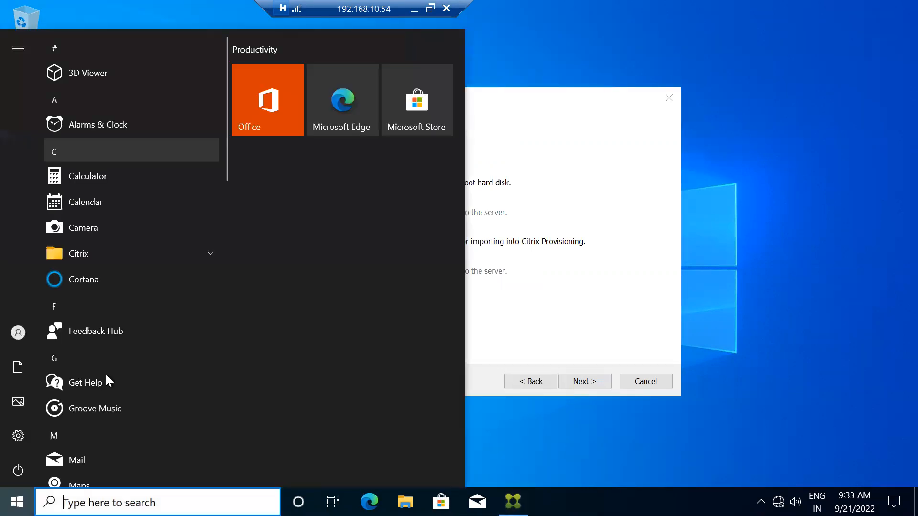
pyautogui.scroll(-10, 106, 373)
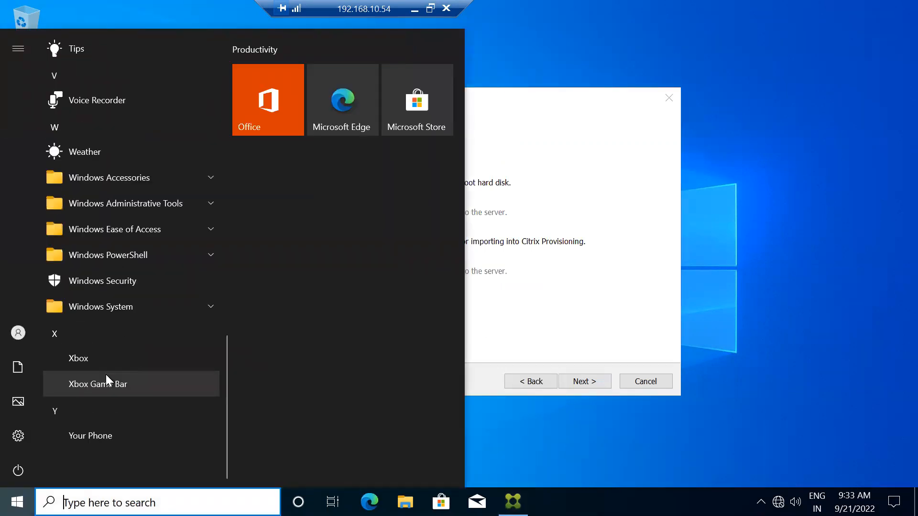
pyautogui.scroll(10, 105, 375)
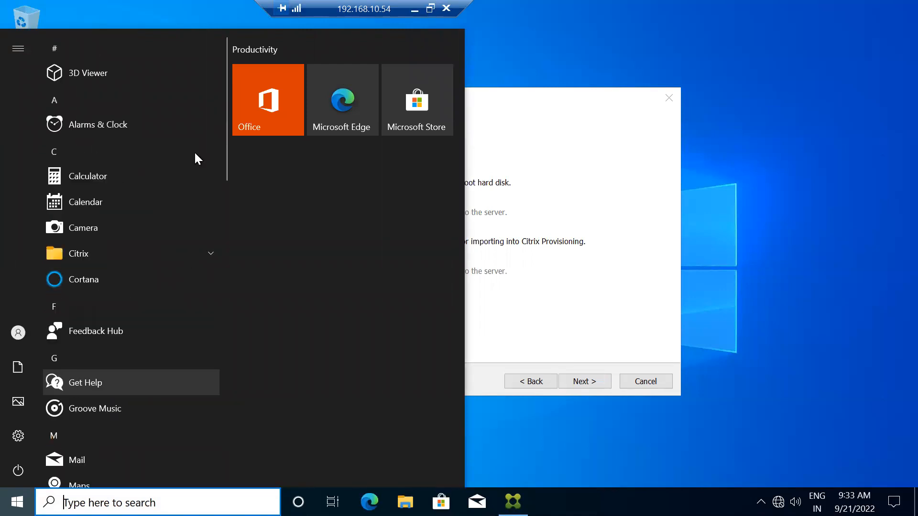
pyautogui.click(532, 242)
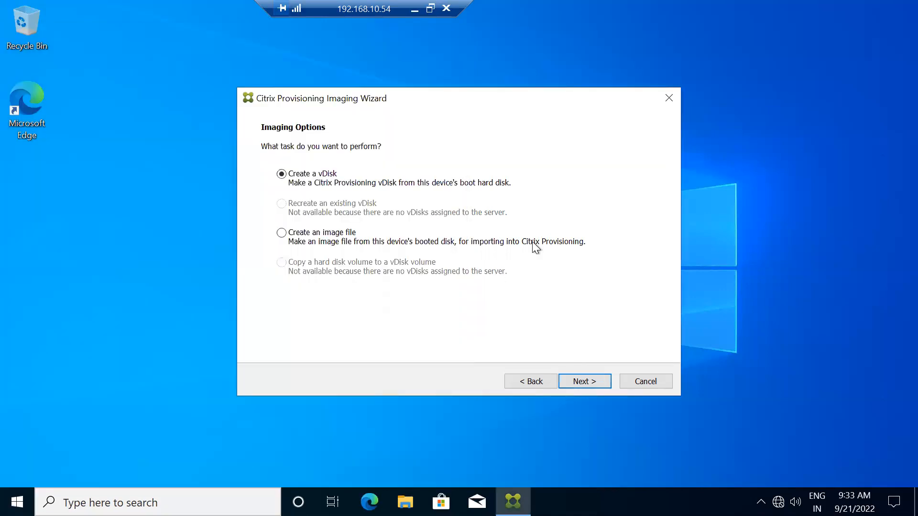
pyautogui.click(583, 383)
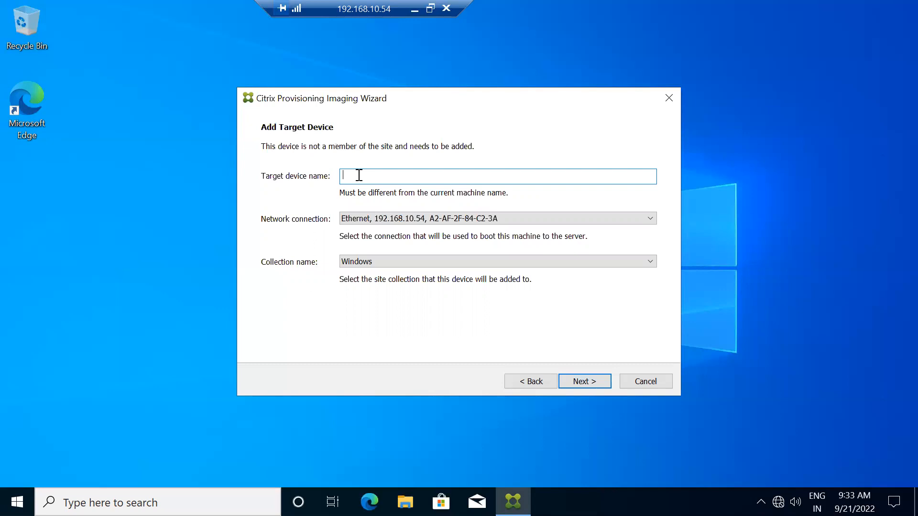
# Step: Add target device Win10-TD-01 to the Windows collection, booting over Ethernet
pyautogui.write('Win10-TD-01')
pyautogui.click(371, 265)
pyautogui.click(372, 266)
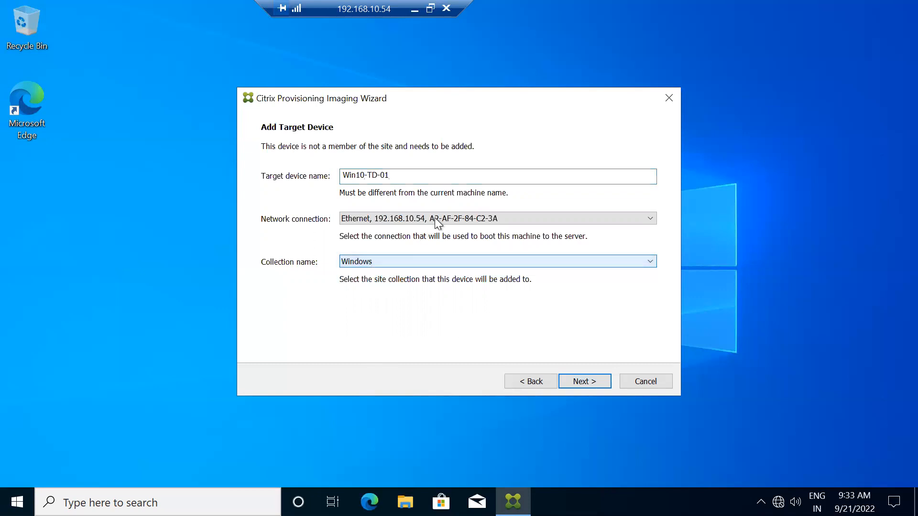
pyautogui.click(435, 217)
pyautogui.click(512, 337)
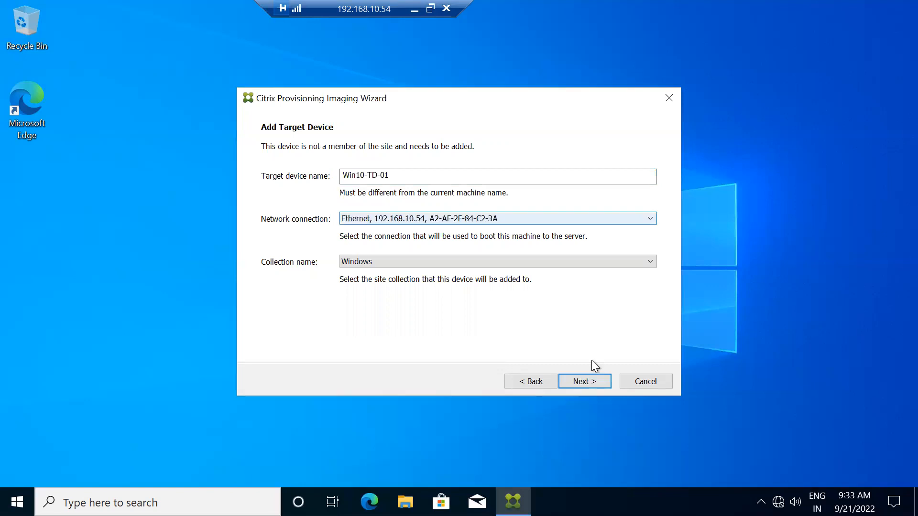
pyautogui.click(583, 380)
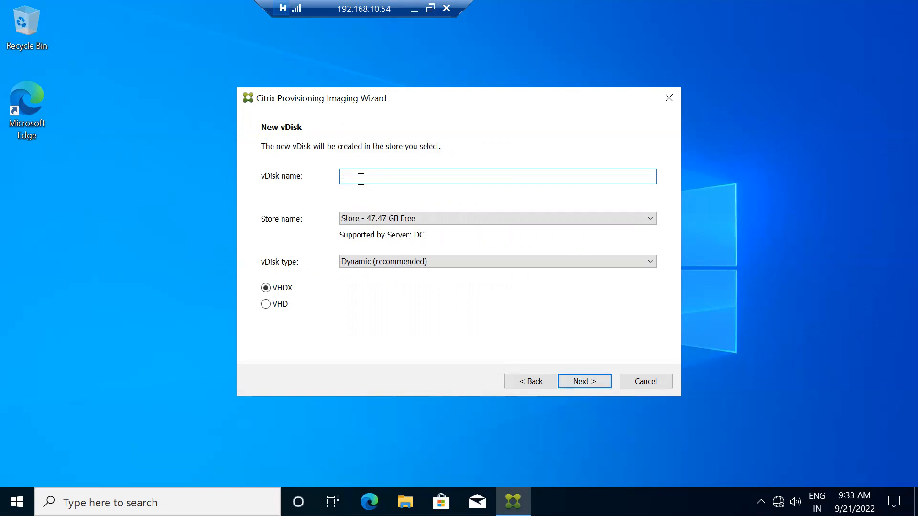
# Step: Name the vDisk 'vDisk-WIn10-TD-01' in the Store, keeping Dynamic and VHDX, and continue
pyautogui.write('WIn10-TD-01vDisk-')
pyautogui.click(578, 378)
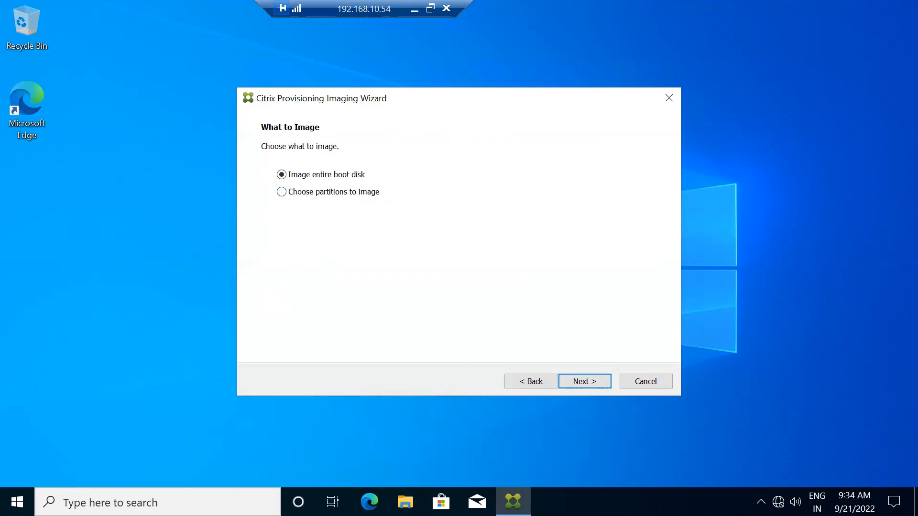
# Step: Look at the local C drive under This PC in File Explorer on the target machine
pyautogui.click(405, 502)
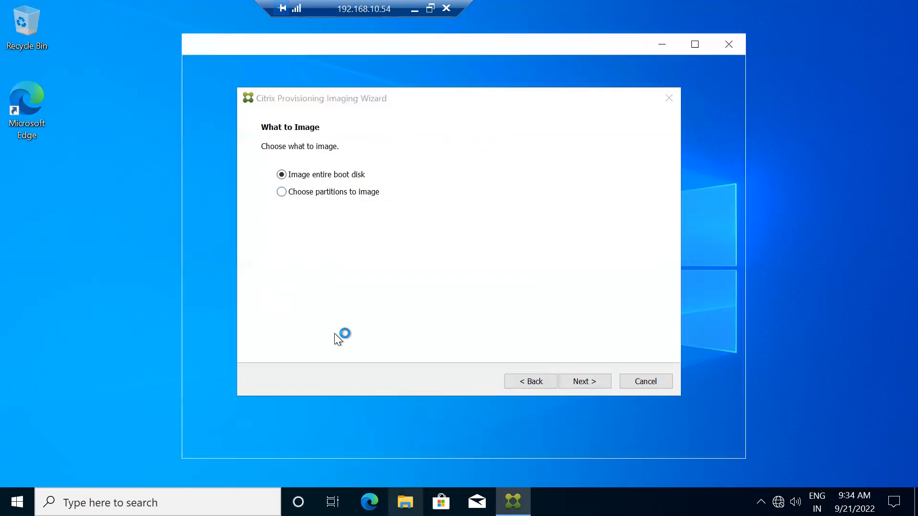
pyautogui.click(243, 246)
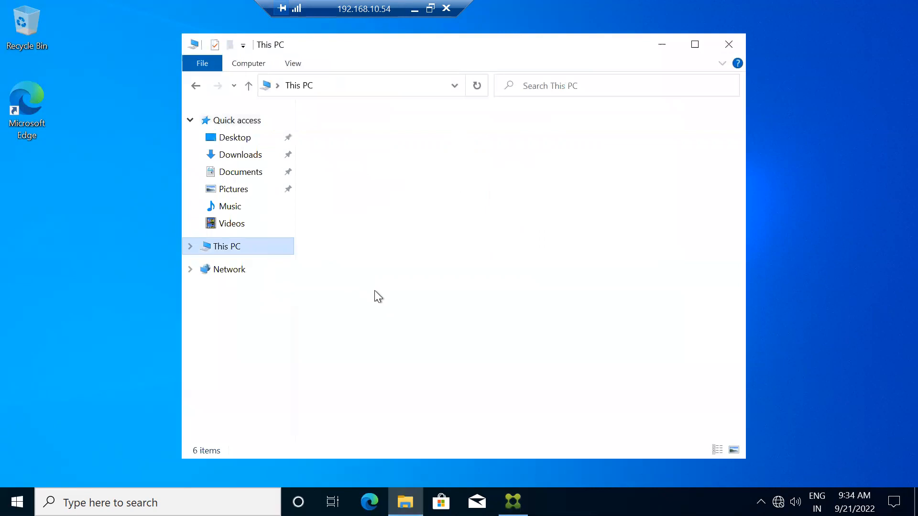
pyautogui.click(391, 323)
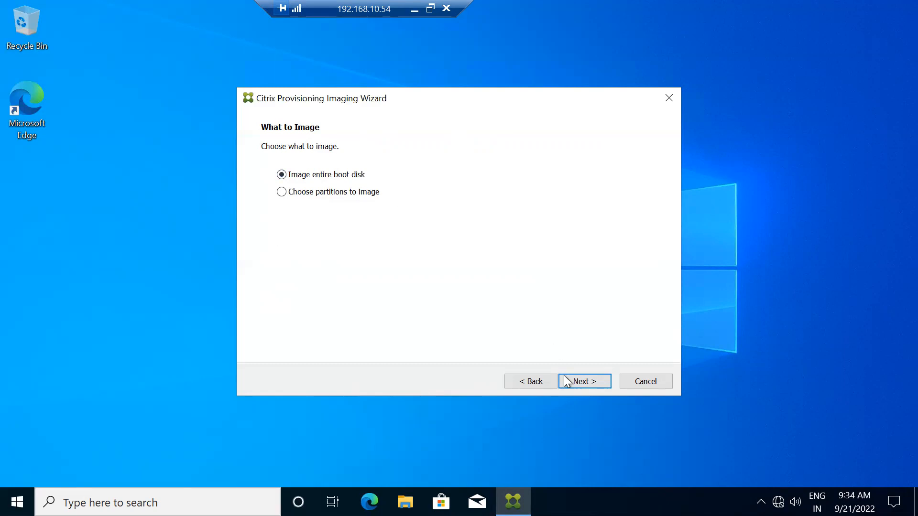
# Step: Image the entire boot disk with Optimize the hard disk enabled, accepting default optimization settings
pyautogui.click(580, 382)
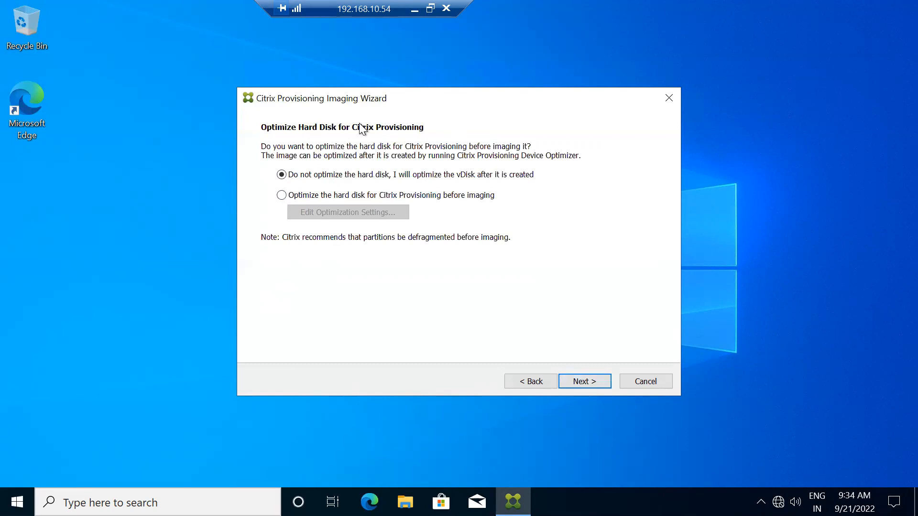
pyautogui.click(323, 196)
pyautogui.click(345, 214)
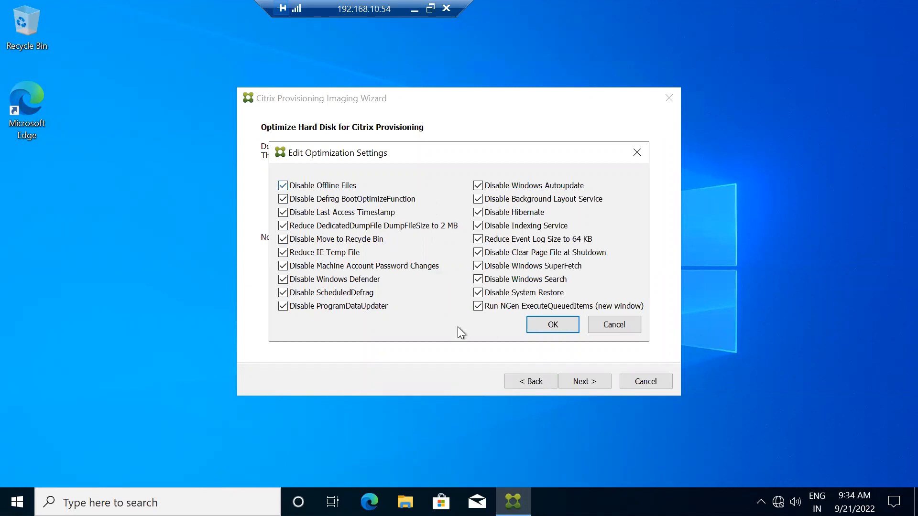
pyautogui.click(544, 325)
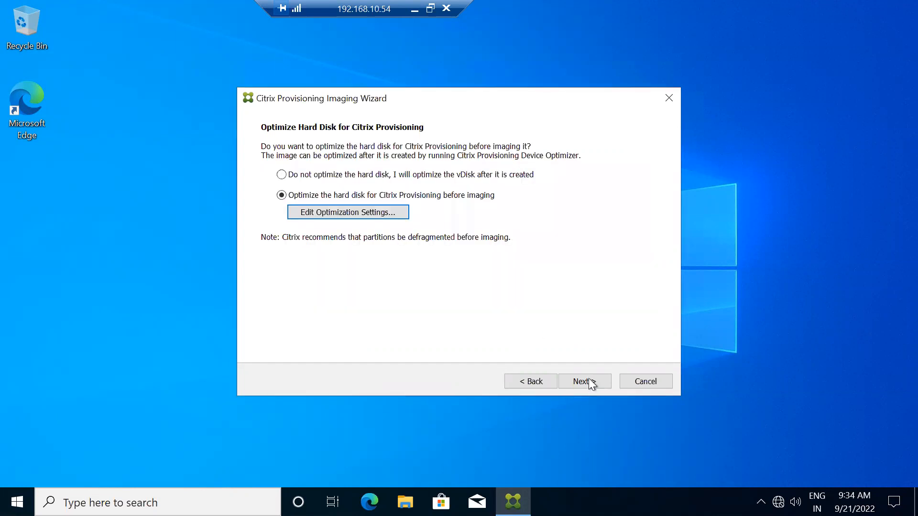
pyautogui.click(589, 381)
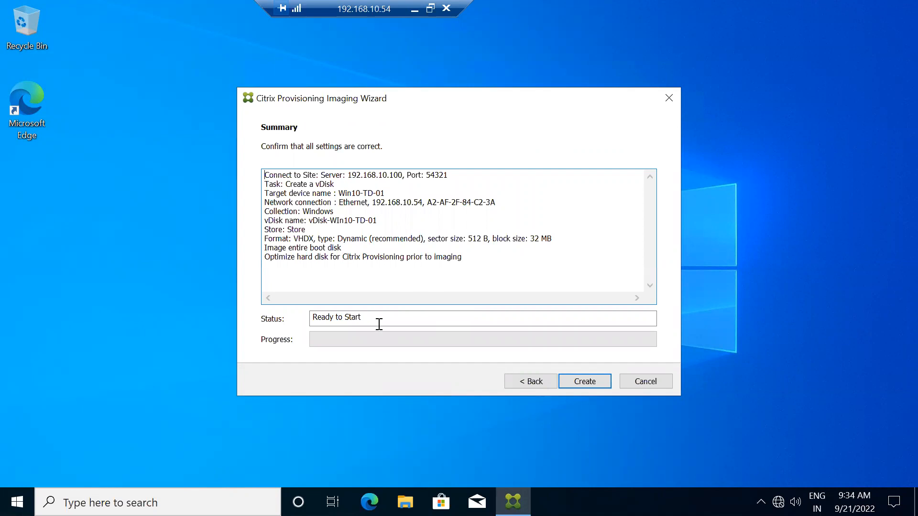
# Step: Start vDisk creation, then check the Provisioning Console and minimize the server session
pyautogui.click(579, 380)
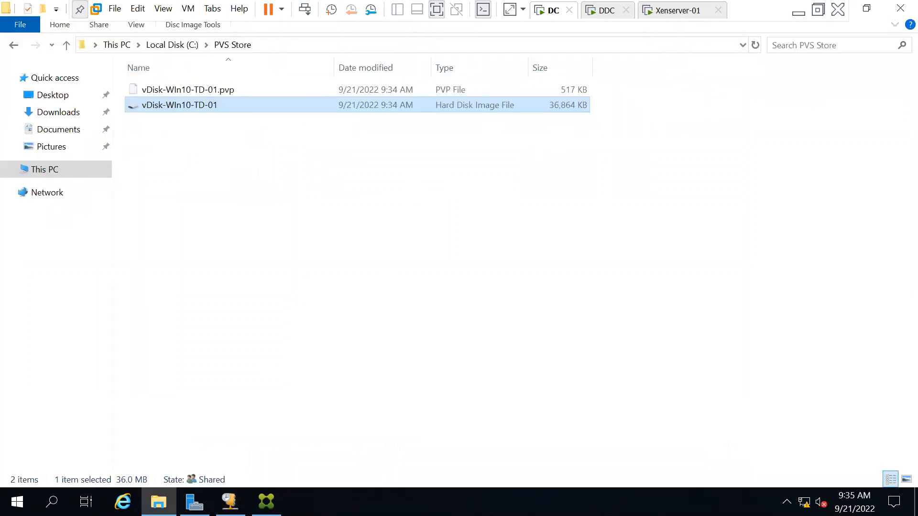
pyautogui.click(266, 501)
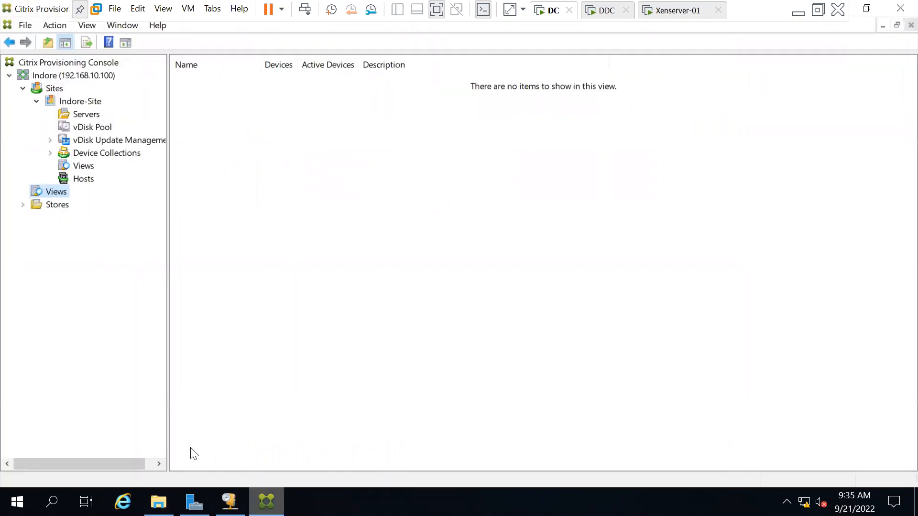
pyautogui.click(798, 12)
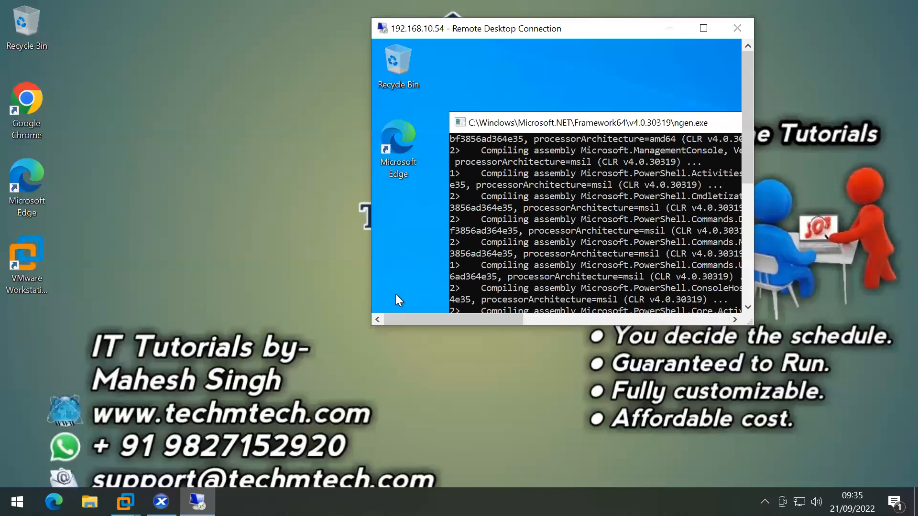
# Step: Continue once imaging reports Successful, then minimize the target's remote session
pyautogui.press('ctrl+alt+Break')
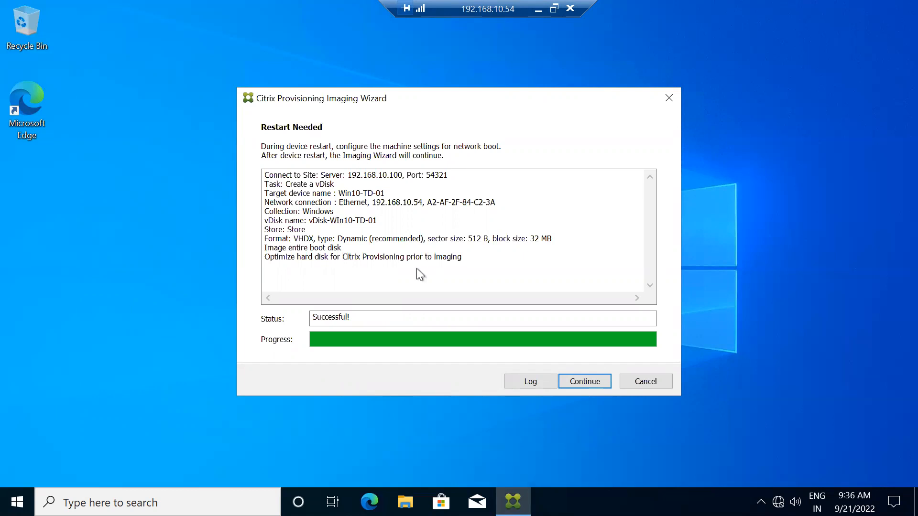
pyautogui.click(587, 381)
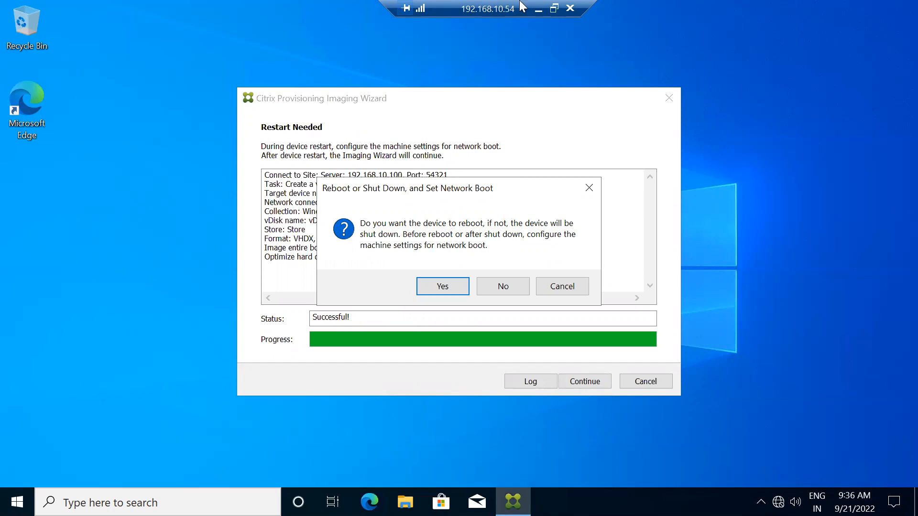
pyautogui.click(537, 10)
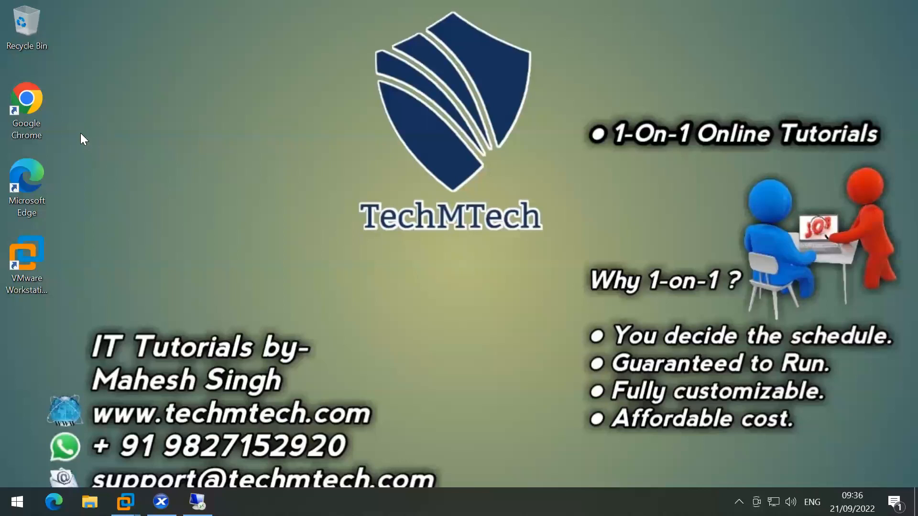
# Step: Put Network at the top of Win-10-TD's boot order, untick Hard Disk and DVD-Drive, and save
pyautogui.hotkey('alt', 'Tab')
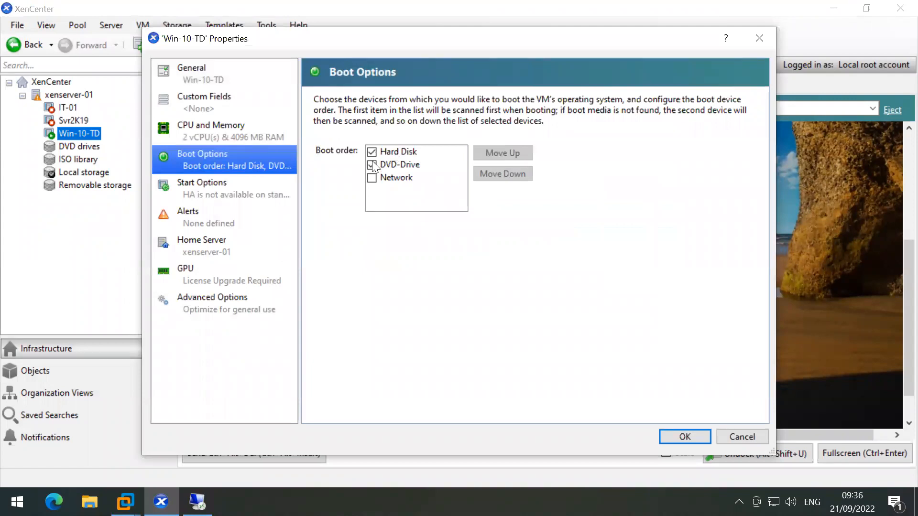
pyautogui.click(373, 178)
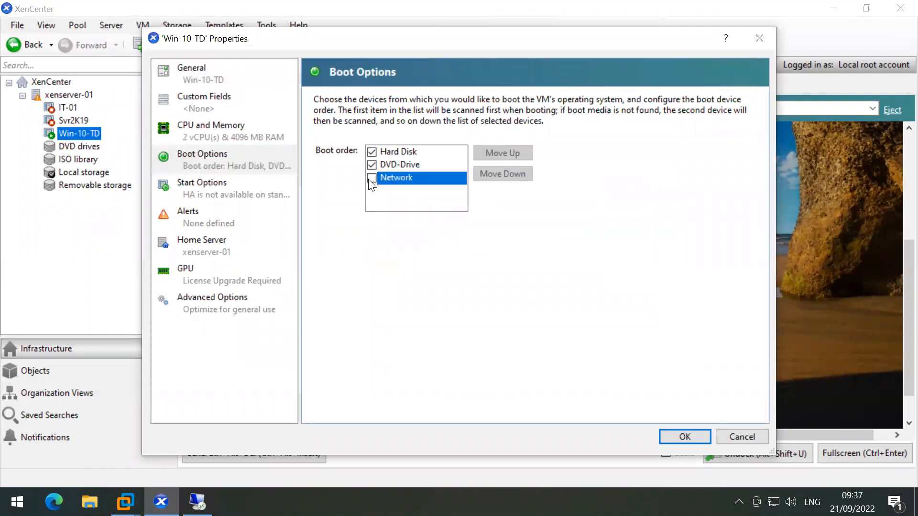
pyautogui.click(371, 179)
pyautogui.doubleClick(506, 152)
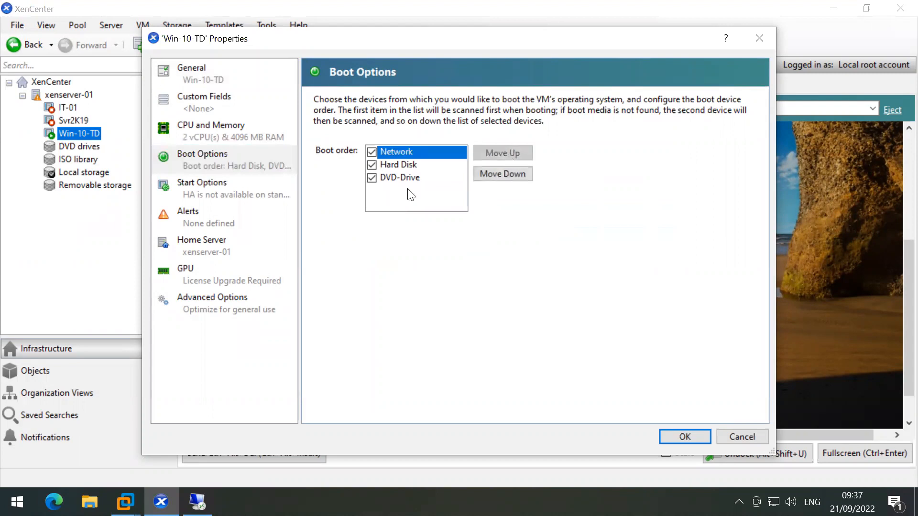
pyautogui.click(371, 165)
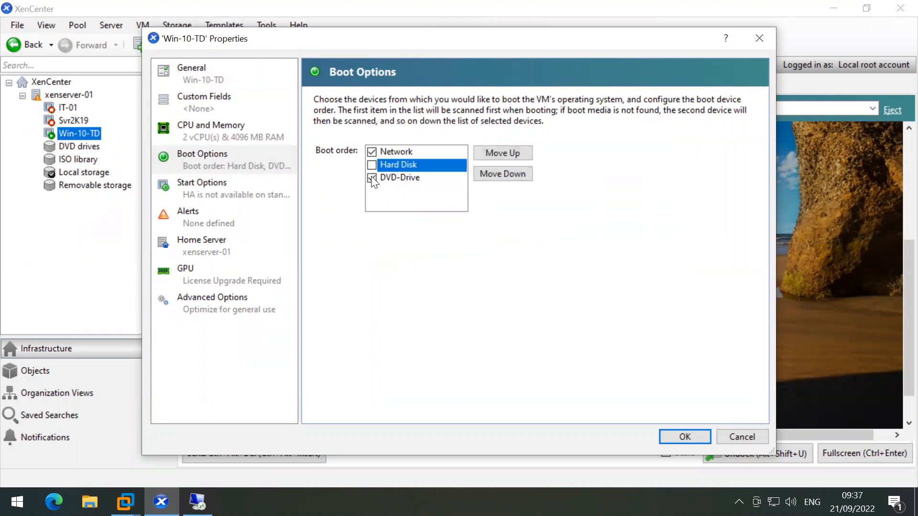
pyautogui.click(371, 178)
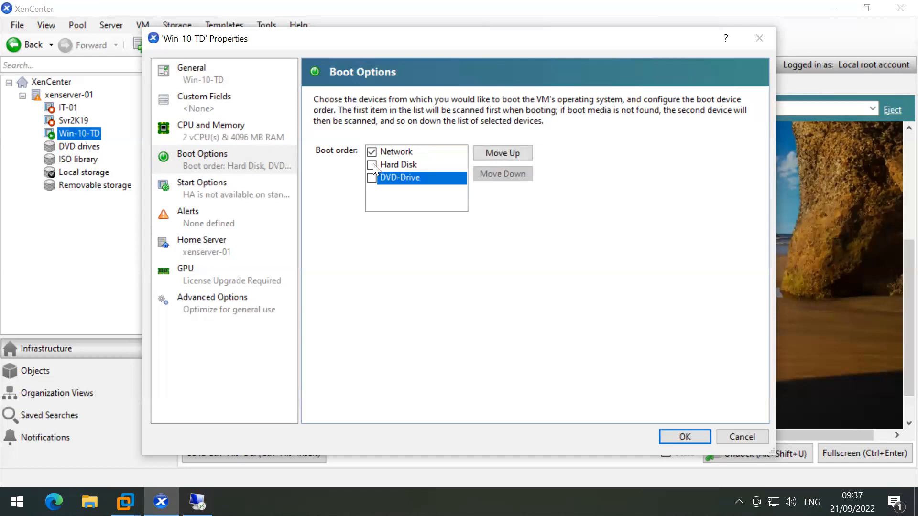
pyautogui.click(373, 164)
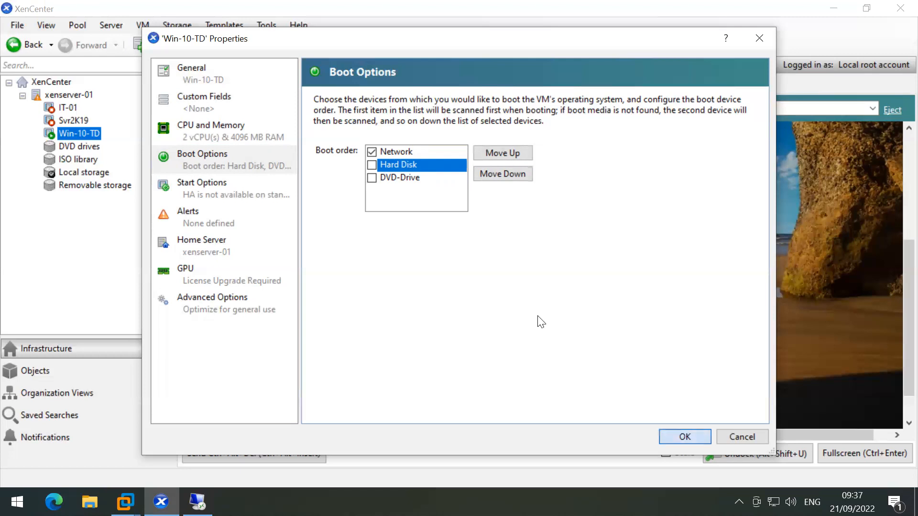
pyautogui.press('Return')
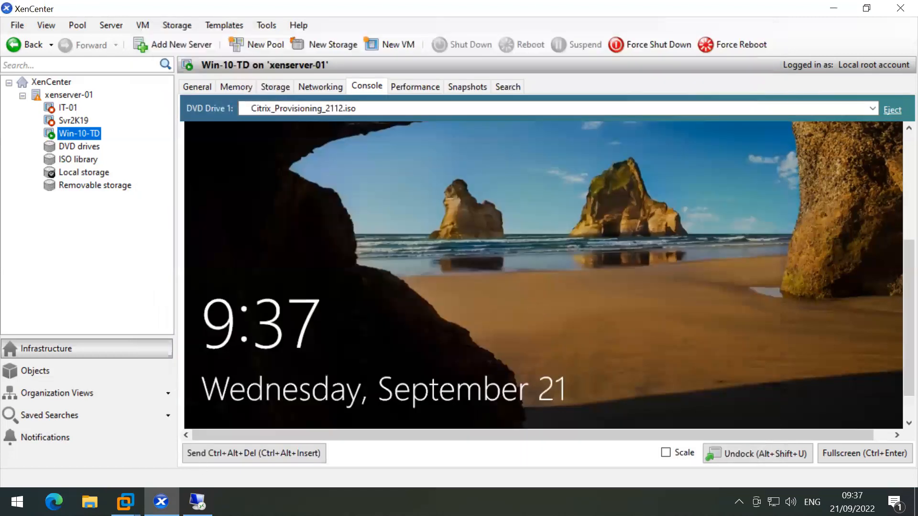
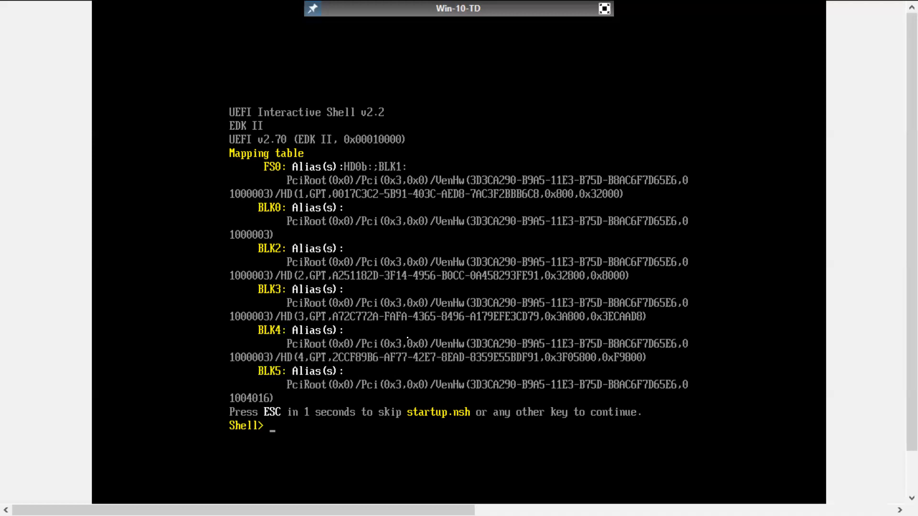
# Step: Restore the Win-10-TD console from full screen to the windowed XenCenter view
pyautogui.click(603, 7)
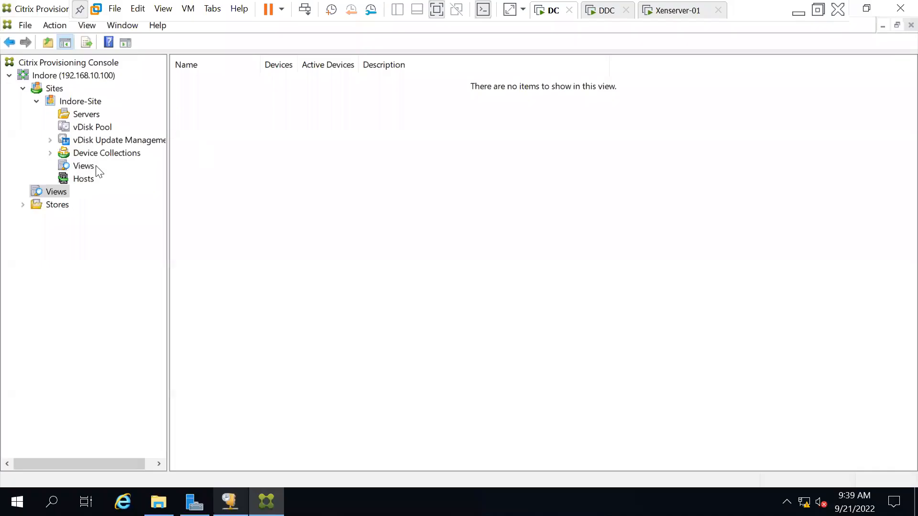
# Step: In DHCP, tick option 011 Resource Location Servers for scope 192.168.10.0 and begin entering its server
pyautogui.hotkey('alt', 'Tab')
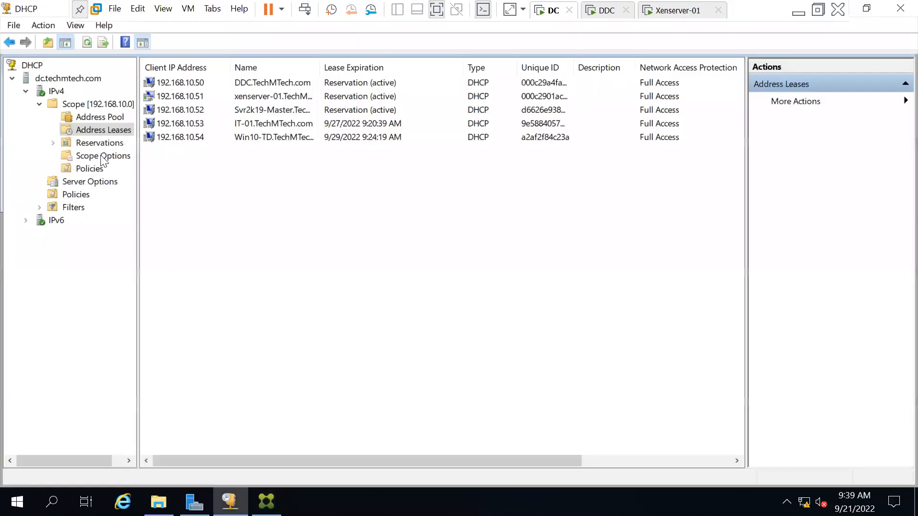
pyautogui.click(129, 157)
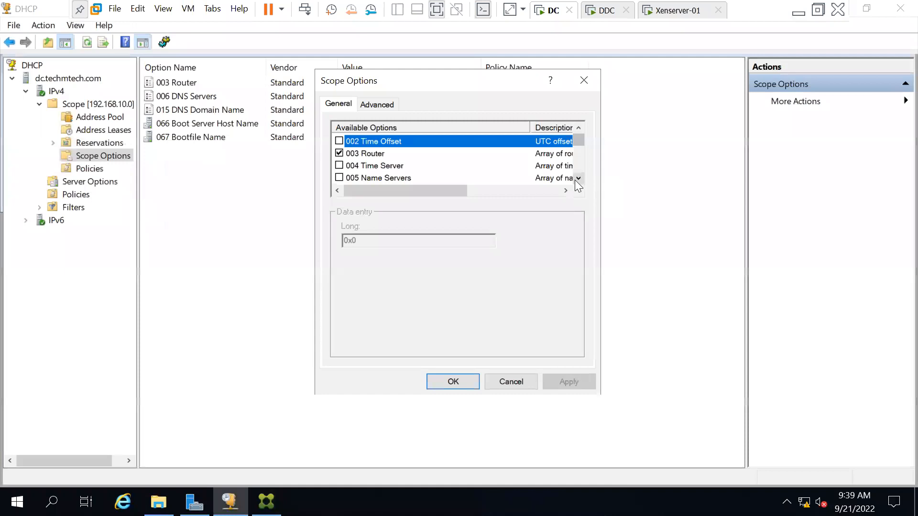
pyautogui.scroll(-2, 577, 180)
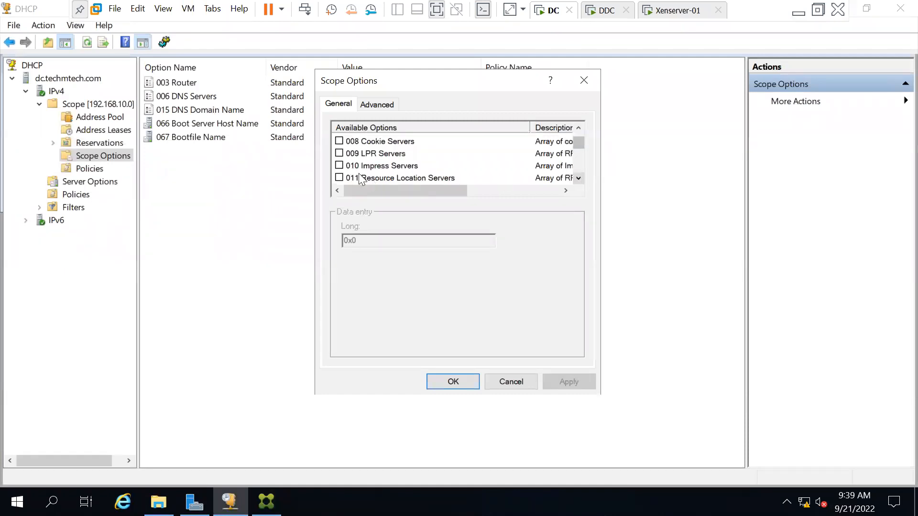
pyautogui.scroll(-1, 360, 180)
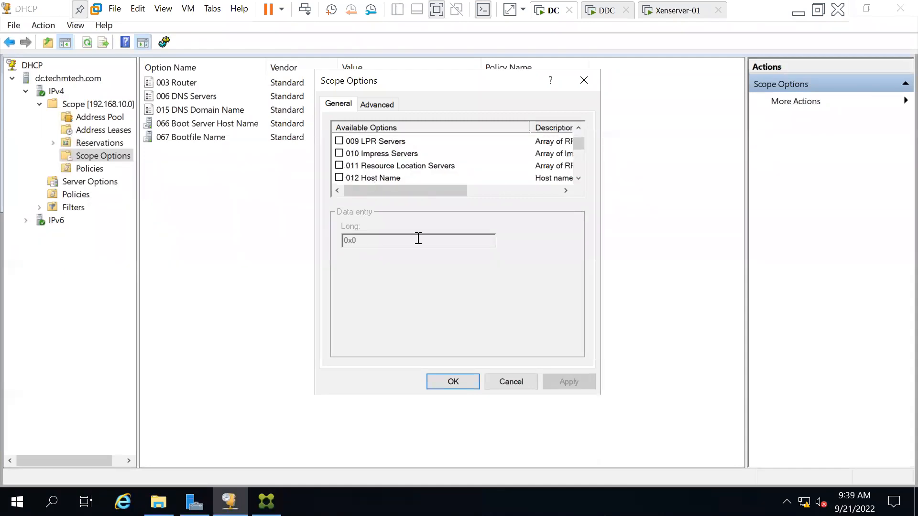
pyautogui.click(379, 241)
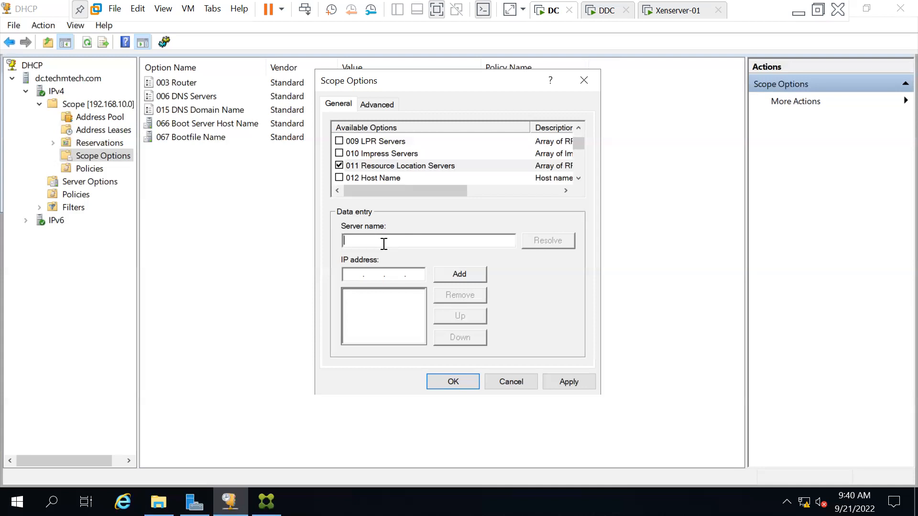
# Step: Set option 011 to dc.techmtech.com (192.168.10.100), save it, and minimize the VM window
pyautogui.write('dc.techmtech.com')
pyautogui.click(537, 241)
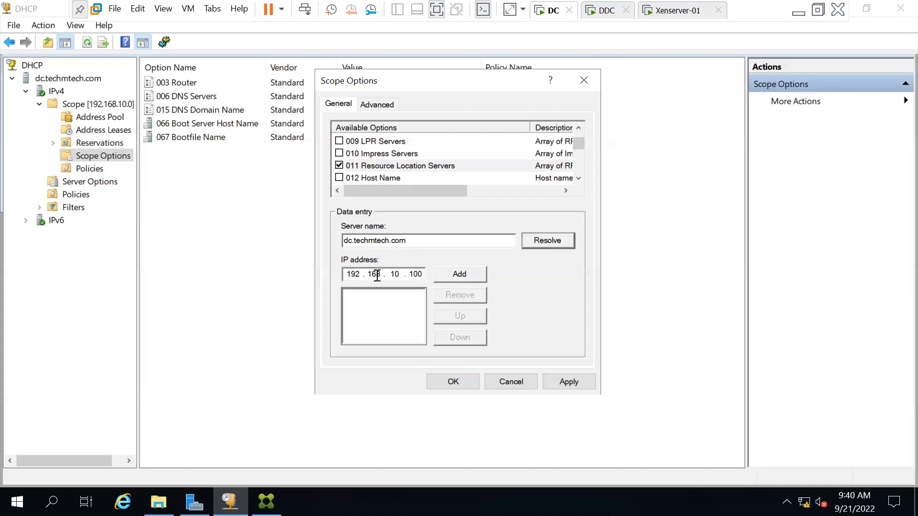
pyautogui.click(460, 273)
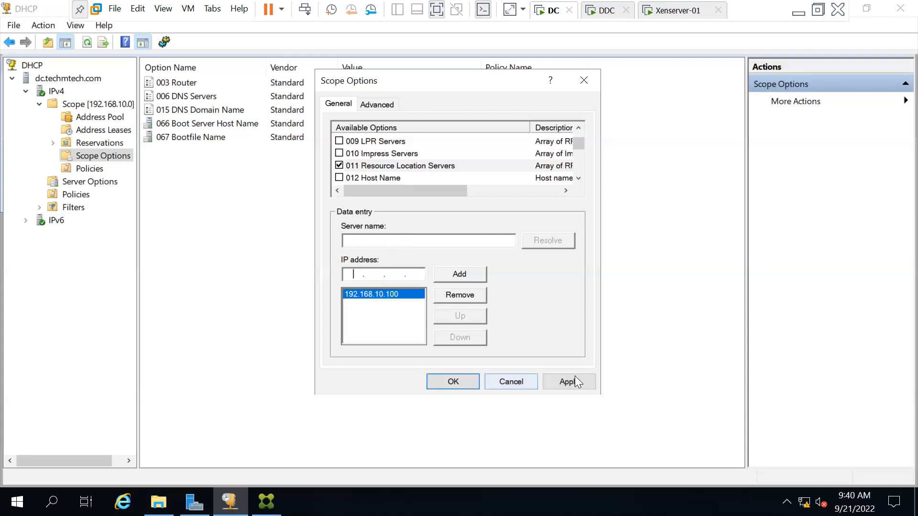
pyautogui.click(451, 381)
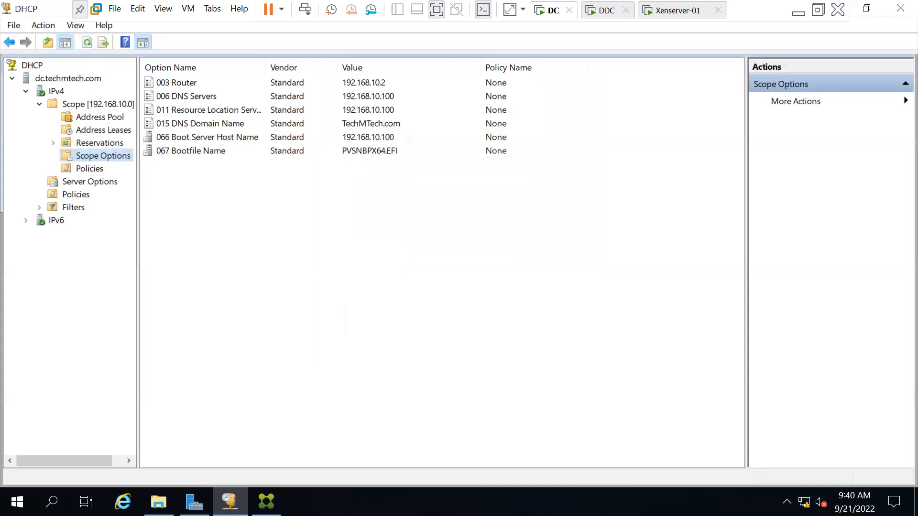
pyautogui.click(798, 10)
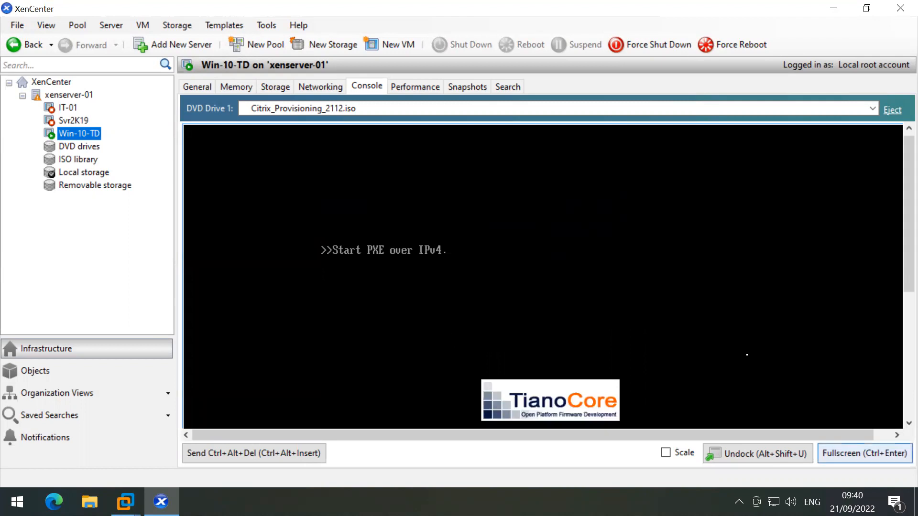
# Step: Watch Win-10-TD PXE-boot onto vDisk-WIn10-TD-01 in the full-screen console, then exit full screen
pyautogui.click(864, 453)
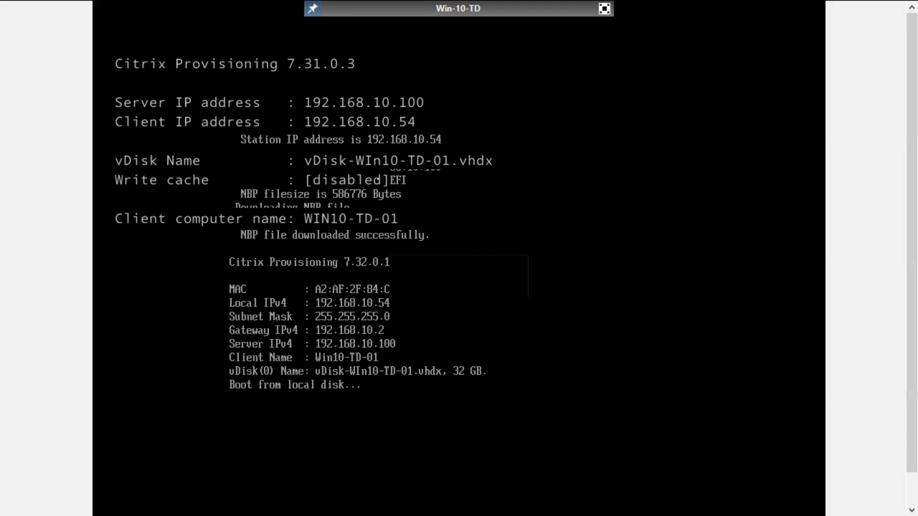
pyautogui.click(604, 10)
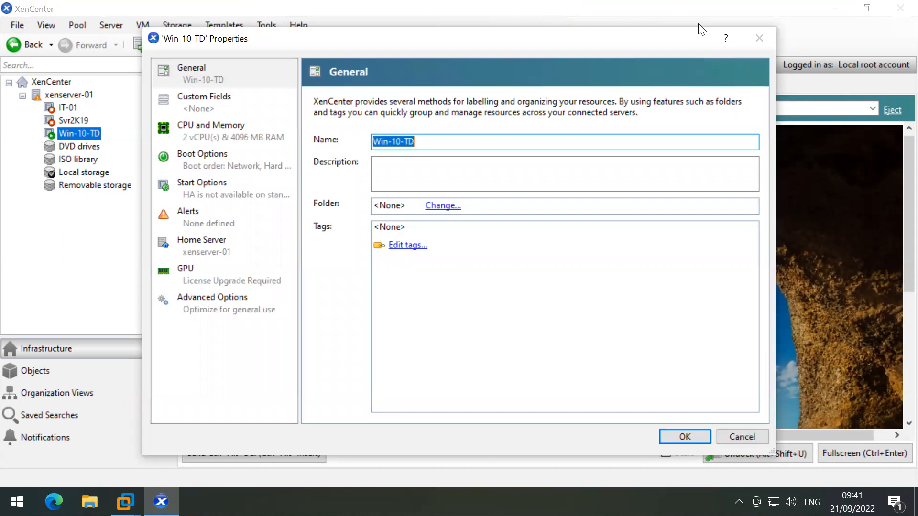
# Step: Verify Win-10-TD's boot order starts with Network, cancel Properties, and minimize XenCenter
pyautogui.click(206, 191)
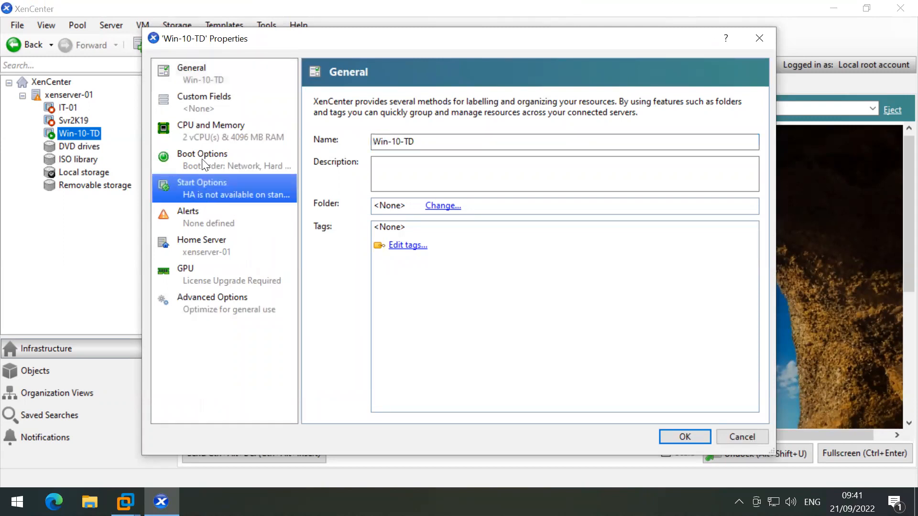
pyautogui.click(204, 164)
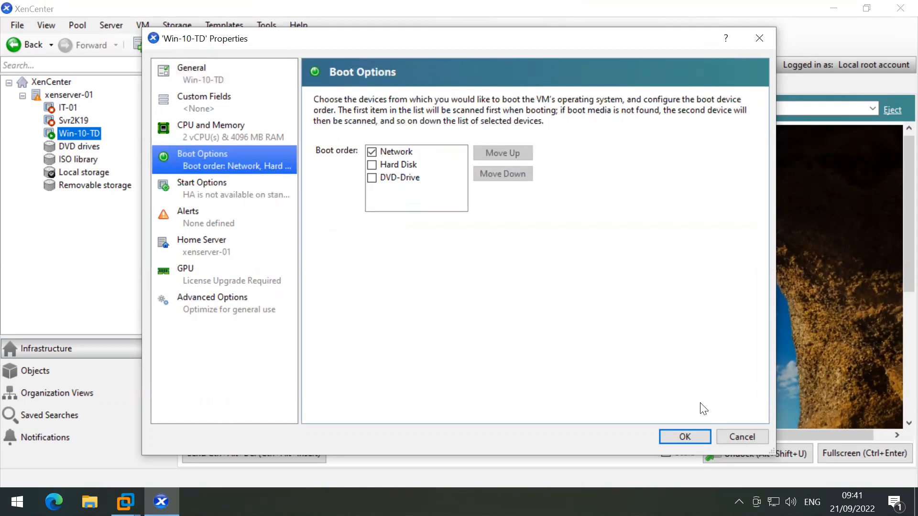
pyautogui.click(727, 432)
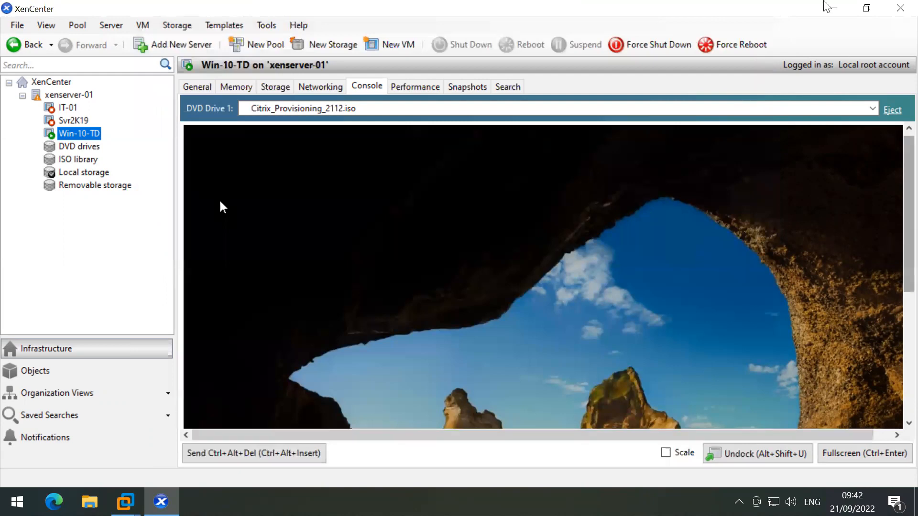
pyautogui.click(830, 8)
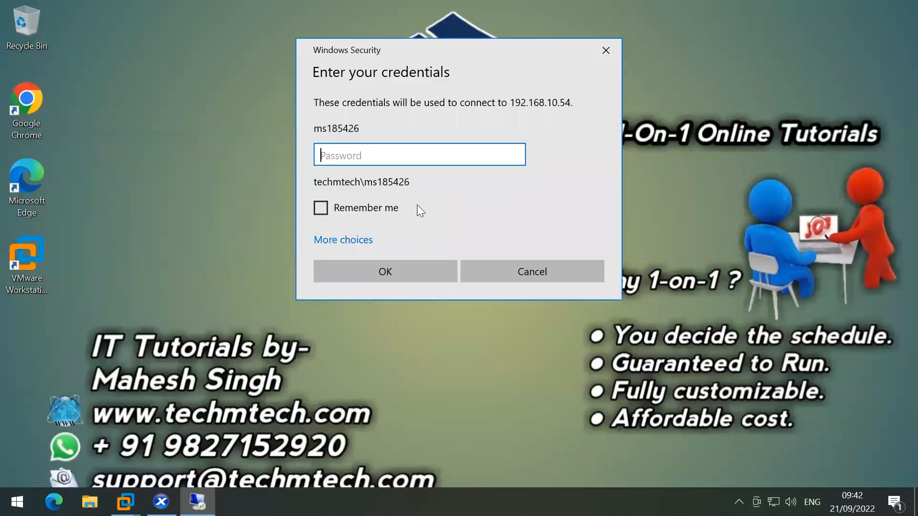
# Step: Connect to 192.168.10.54 with the account password, accept the certificate, and minimize the session
pyautogui.write('******')
pyautogui.press('Return')
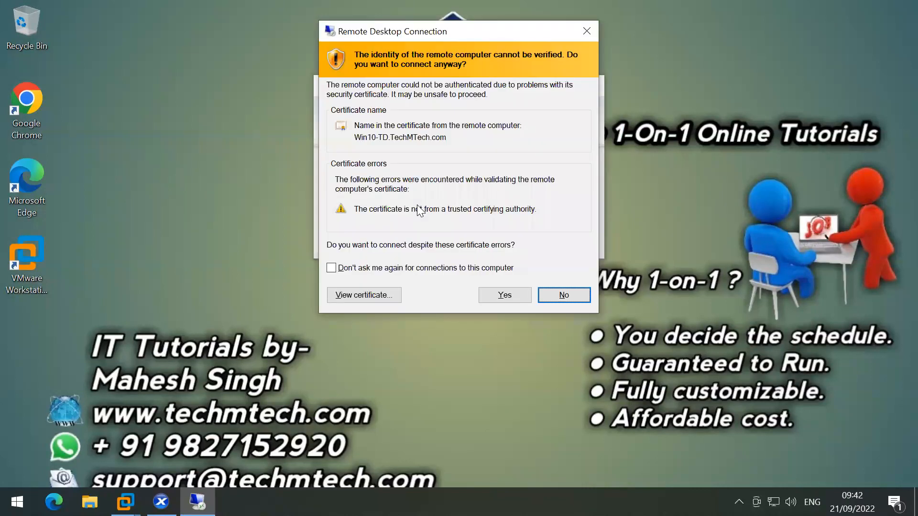
pyautogui.hotkey('alt', 'y')
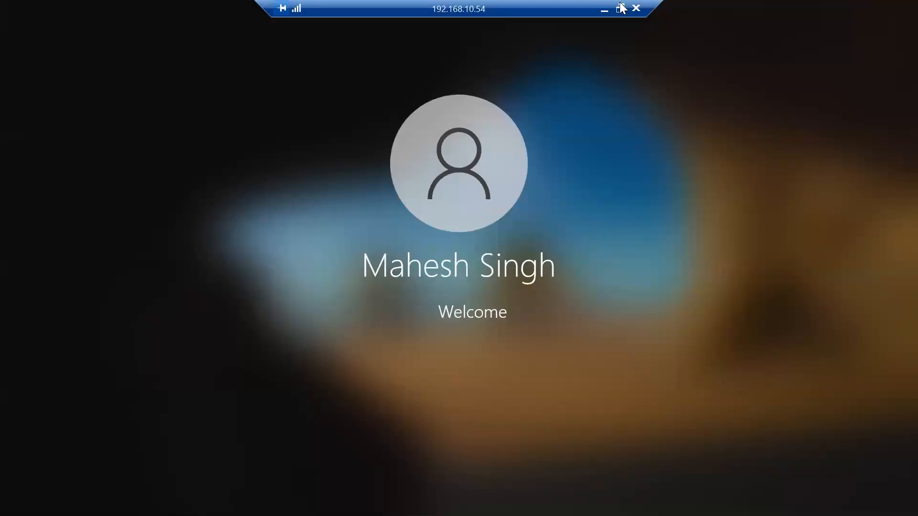
pyautogui.click(603, 9)
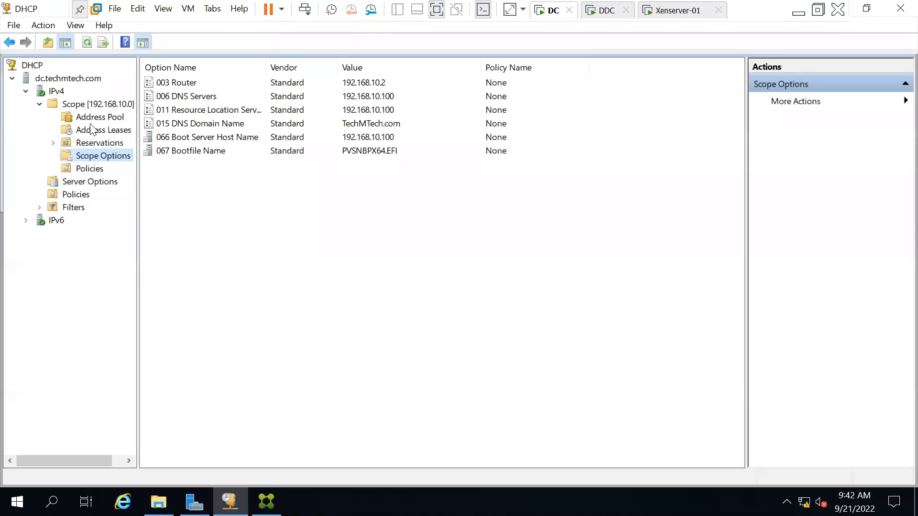
# Step: Refresh the vDisk Pool and widen the Name column to show vDisk-WIn10-TD-01 in full
pyautogui.hotkey('alt', 'Tab')
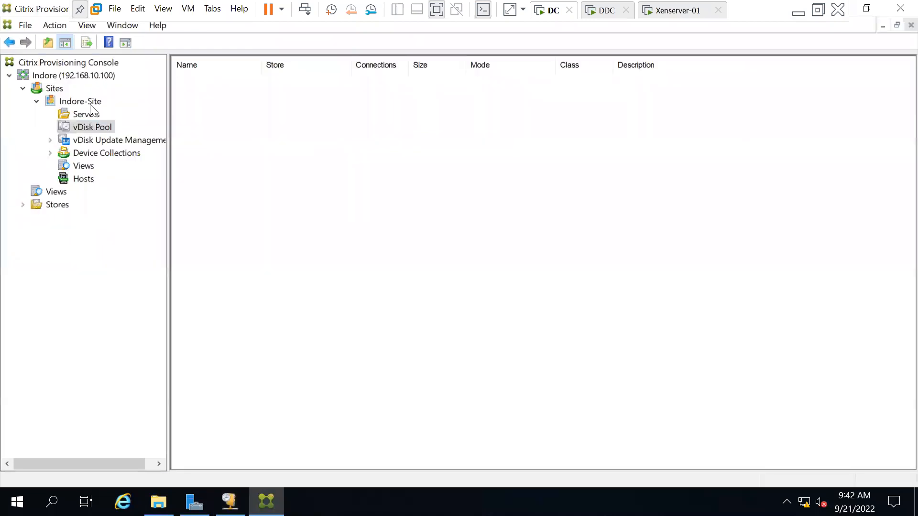
pyautogui.rightClick(86, 128)
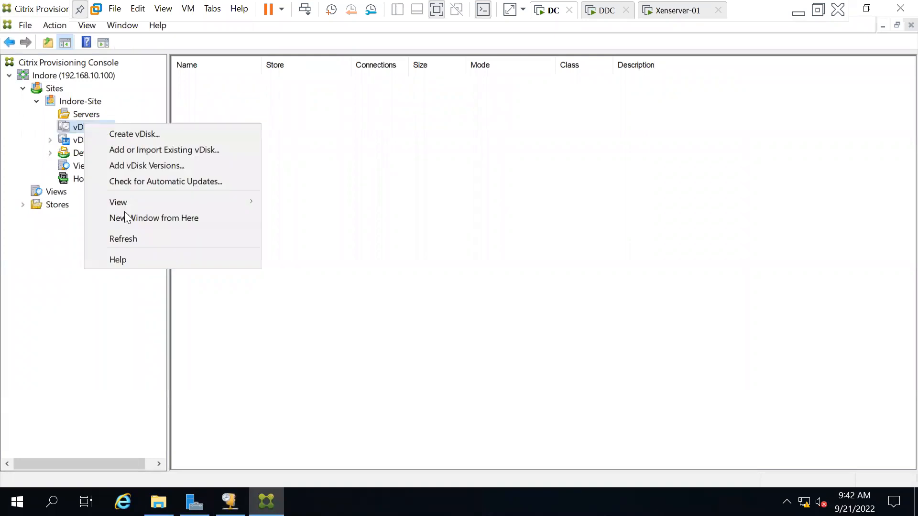
pyautogui.click(126, 238)
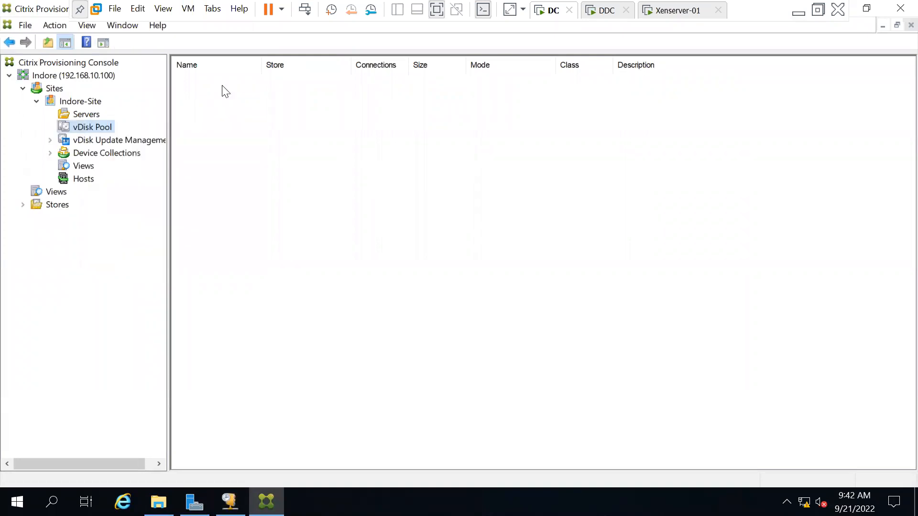
pyautogui.click(248, 80)
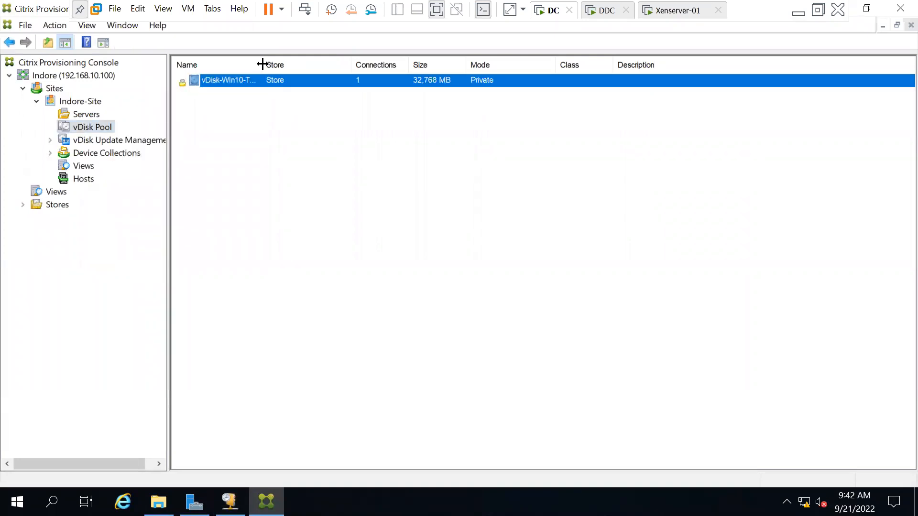
pyautogui.moveTo(263, 65); pyautogui.dragTo(296, 64)
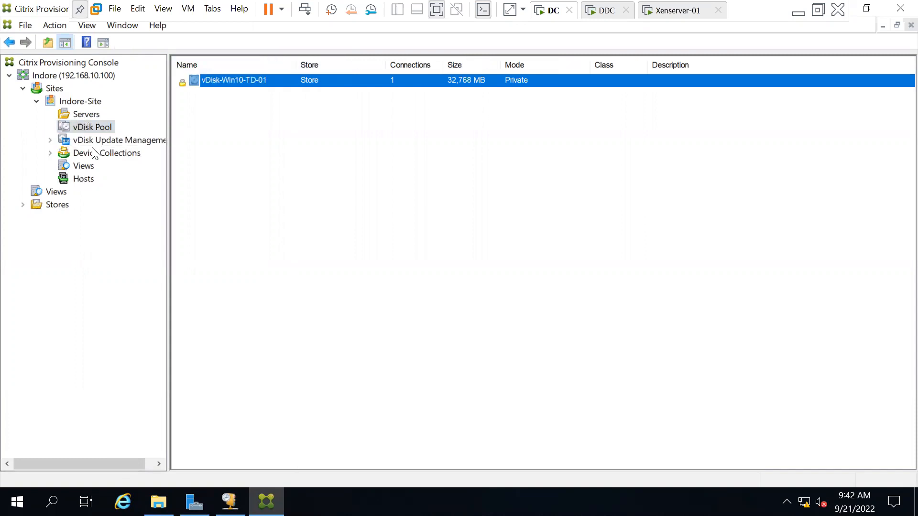
# Step: Expand Device Collections, open the Windows collection, and select the Win10-TD-01 target device
pyautogui.doubleClick(90, 153)
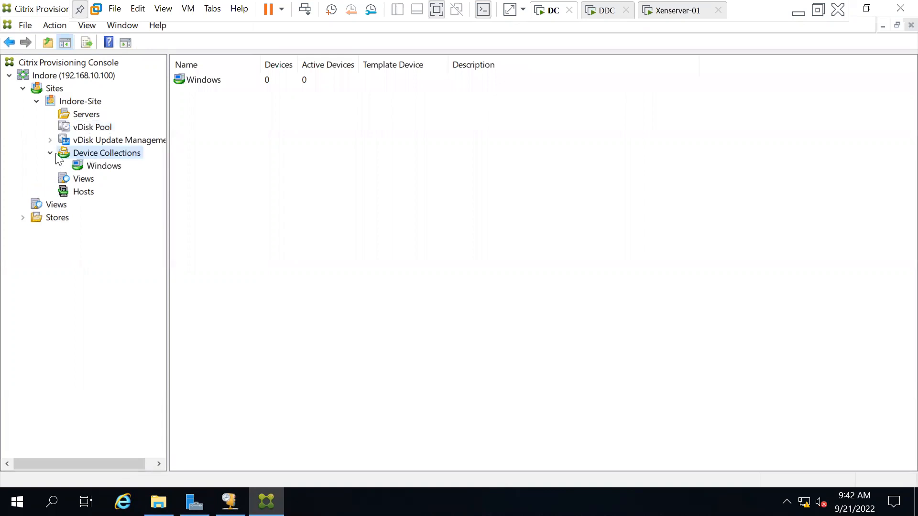
pyautogui.rightClick(102, 150)
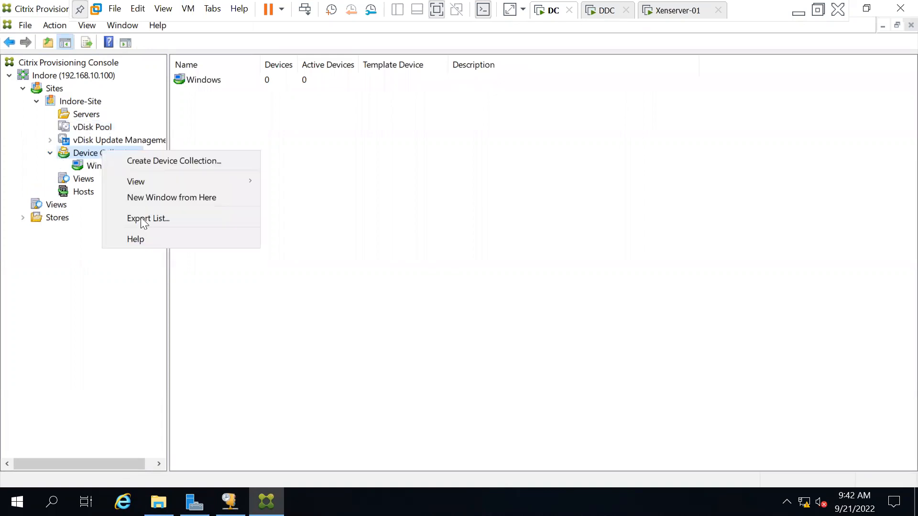
pyautogui.click(91, 166)
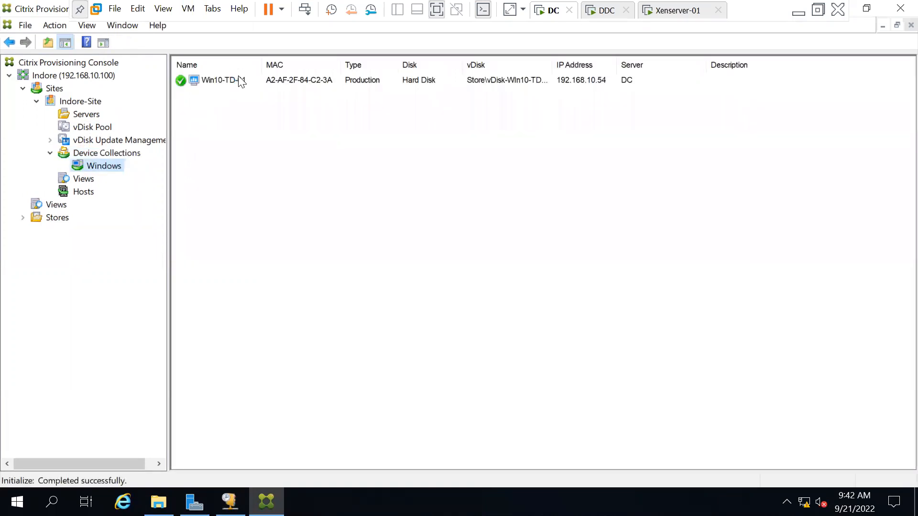
pyautogui.click(325, 85)
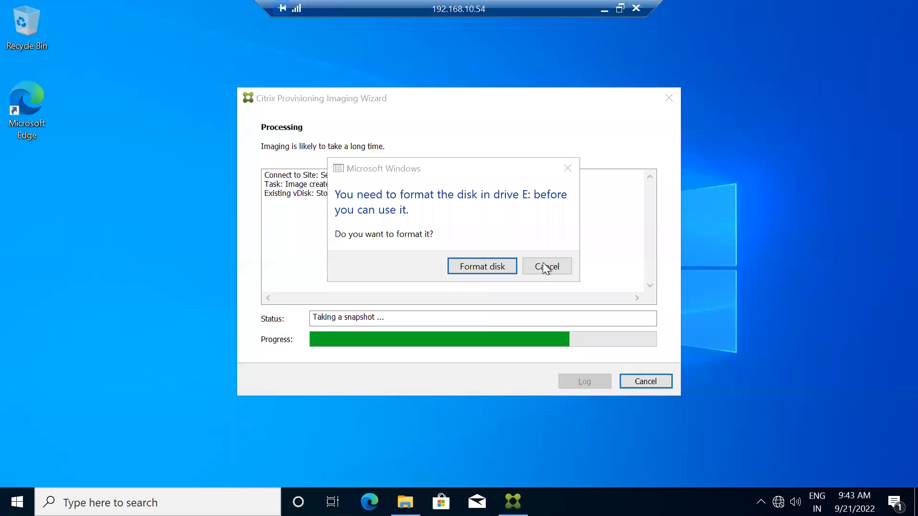
# Step: Dismiss the format-disk prompt and open Virtual Disk Status from the hidden tray icons
pyautogui.click(545, 267)
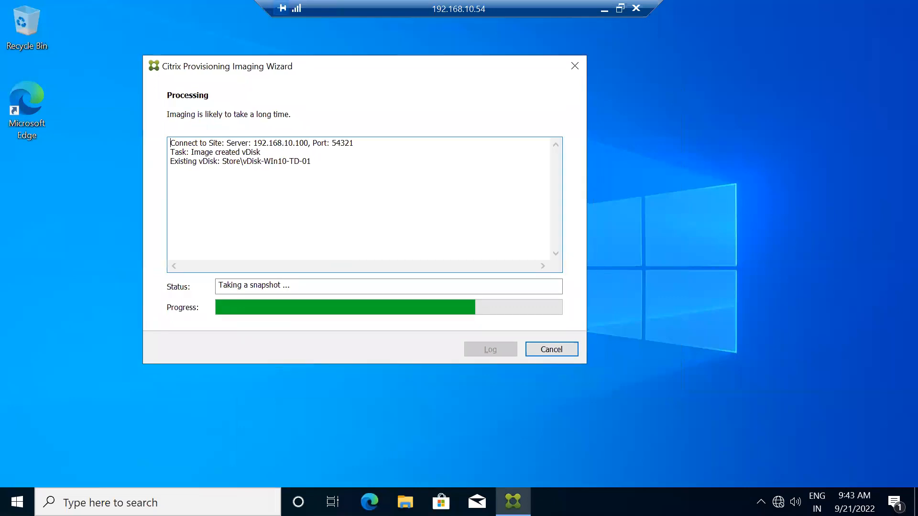
pyautogui.click(760, 502)
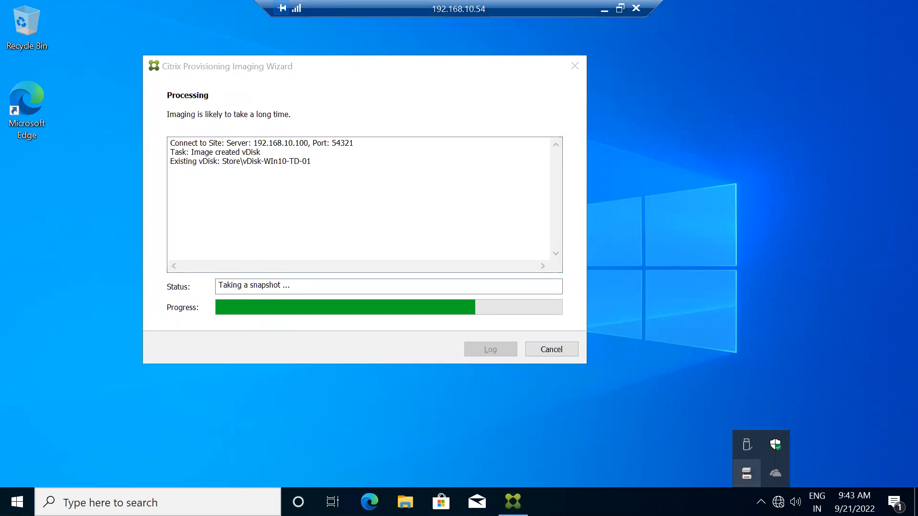
pyautogui.doubleClick(746, 473)
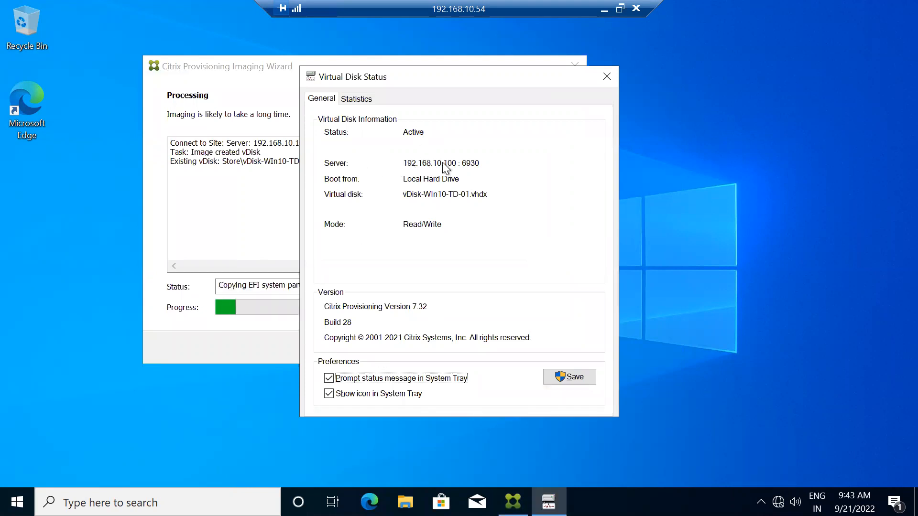
# Step: Review the vDisk's boot and session statistics, move the status window aside, and close it
pyautogui.doubleClick(404, 195)
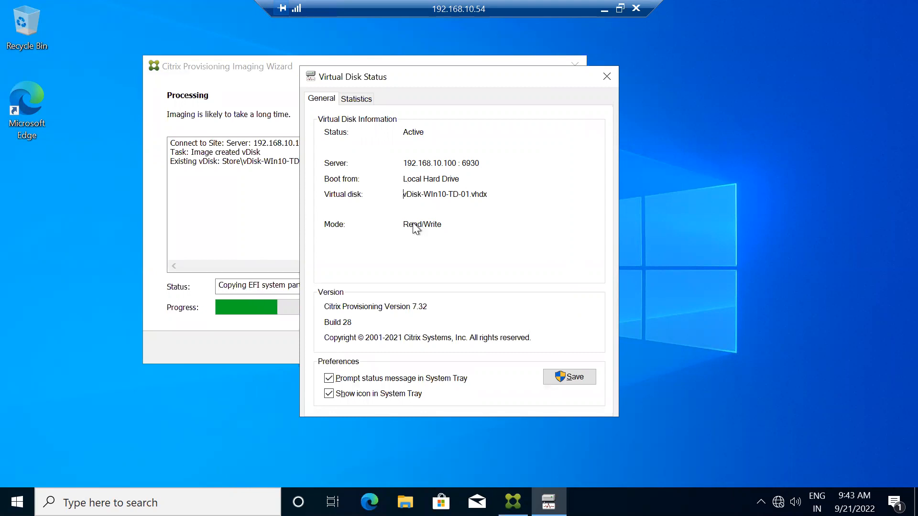
pyautogui.click(350, 99)
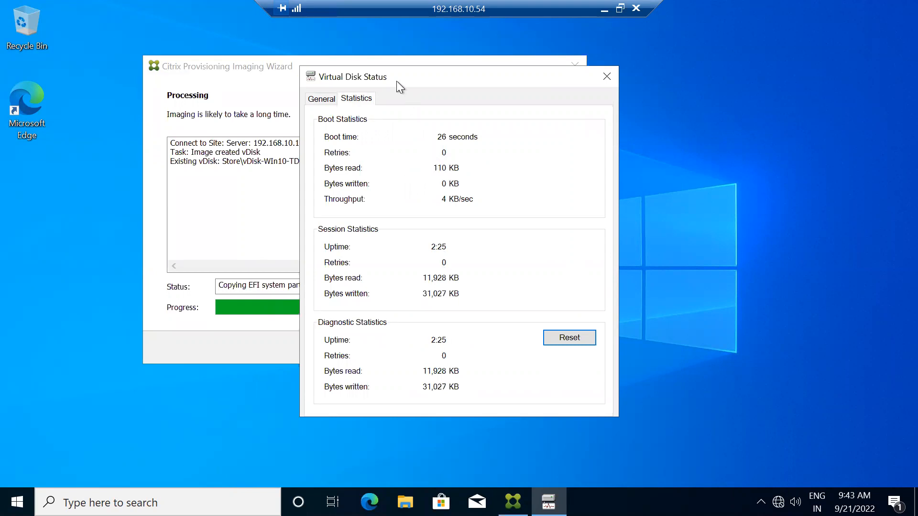
pyautogui.moveTo(389, 79); pyautogui.dragTo(555, 93)
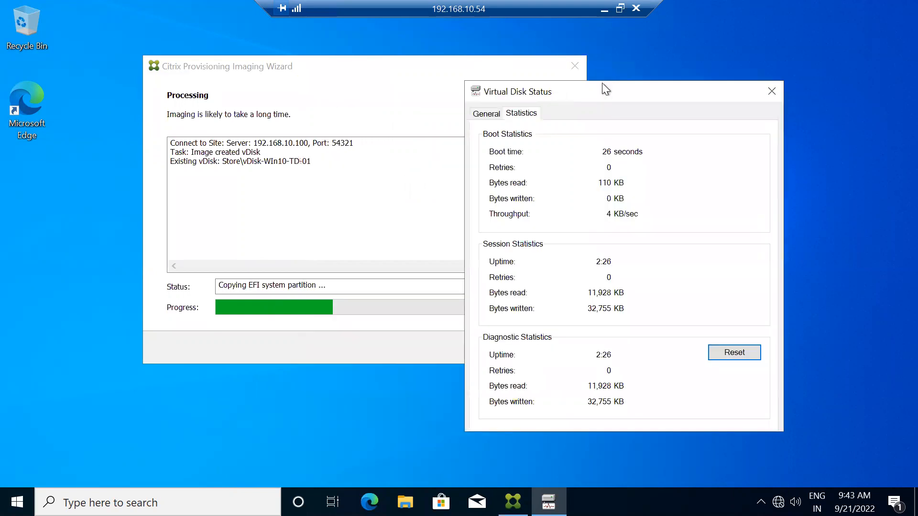
pyautogui.moveTo(680, 84); pyautogui.dragTo(802, 77)
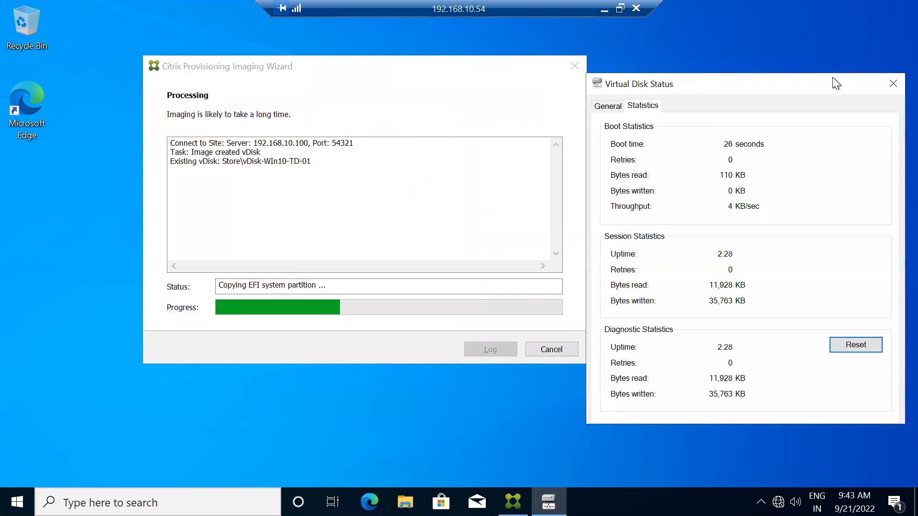
pyautogui.click(892, 84)
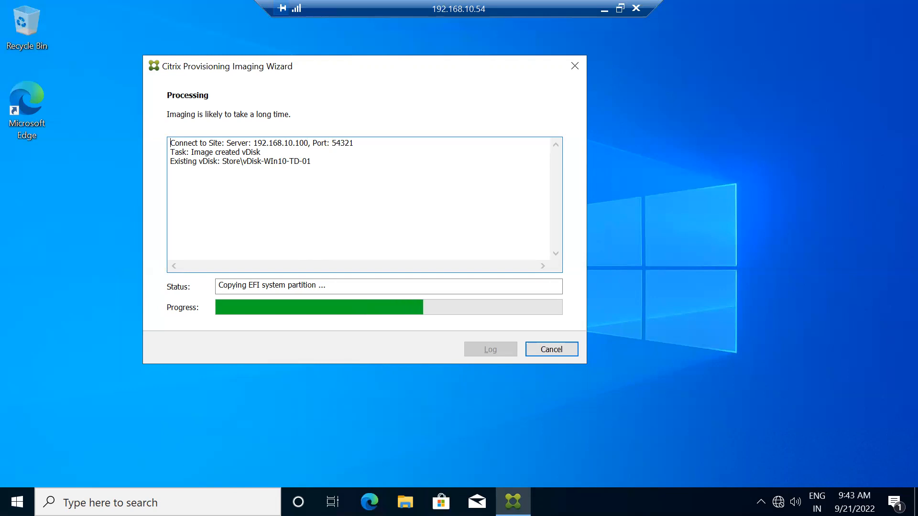
# Step: Reopen Virtual Disk Status from the tray, check its General page, and close it
pyautogui.click(760, 502)
pyautogui.doubleClick(747, 473)
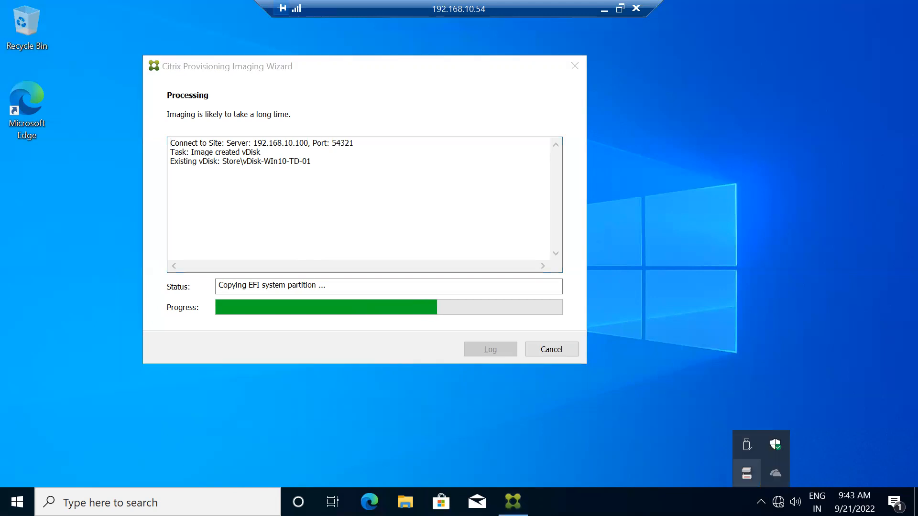
pyautogui.click(612, 103)
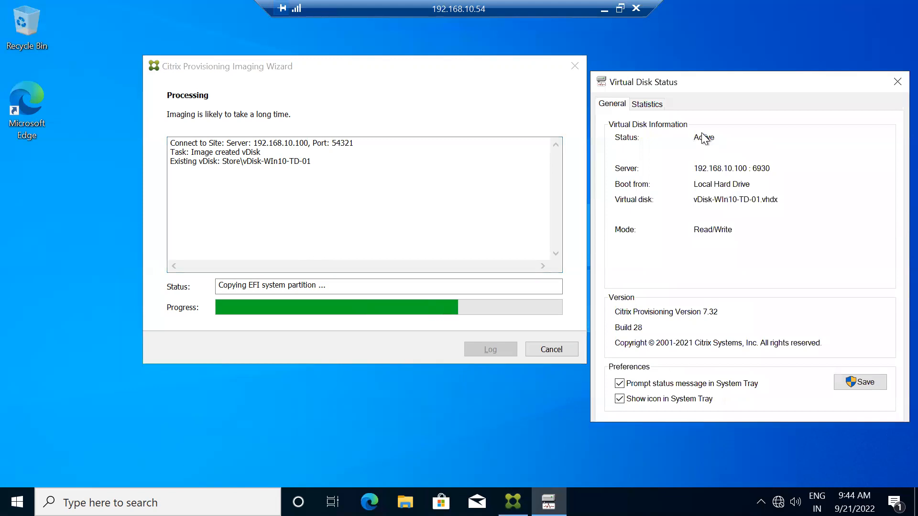
pyautogui.click(896, 83)
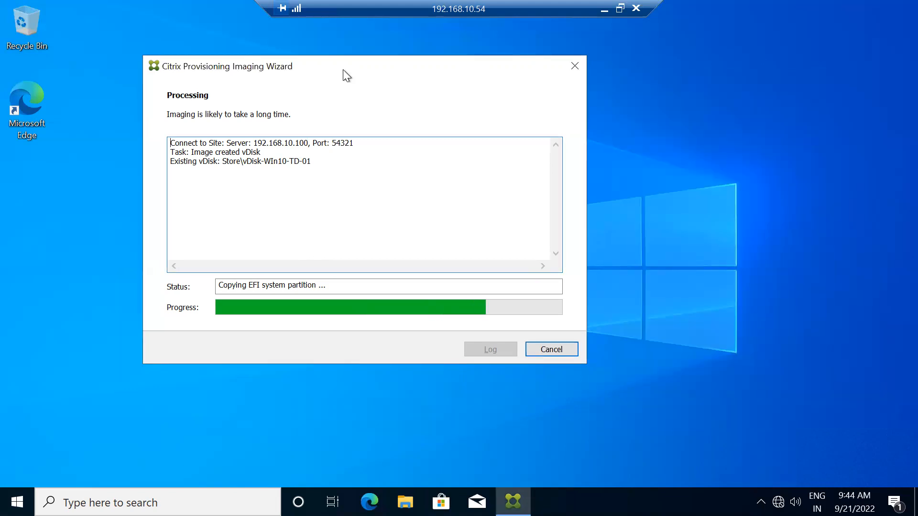
# Step: Move the Imaging Wizard aside until it shows 'Copying C:', then minimise the 192.168.10.54 session
pyautogui.moveTo(429, 85); pyautogui.dragTo(542, 103)
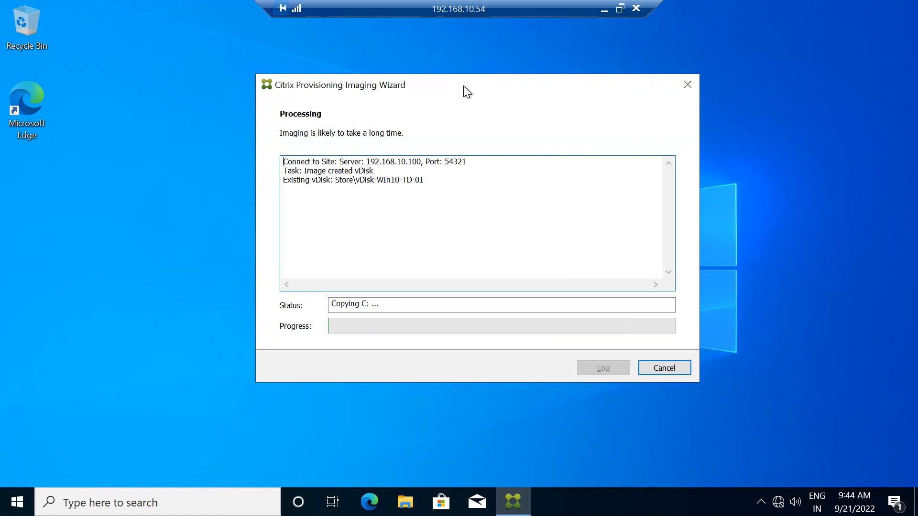
pyautogui.click(603, 8)
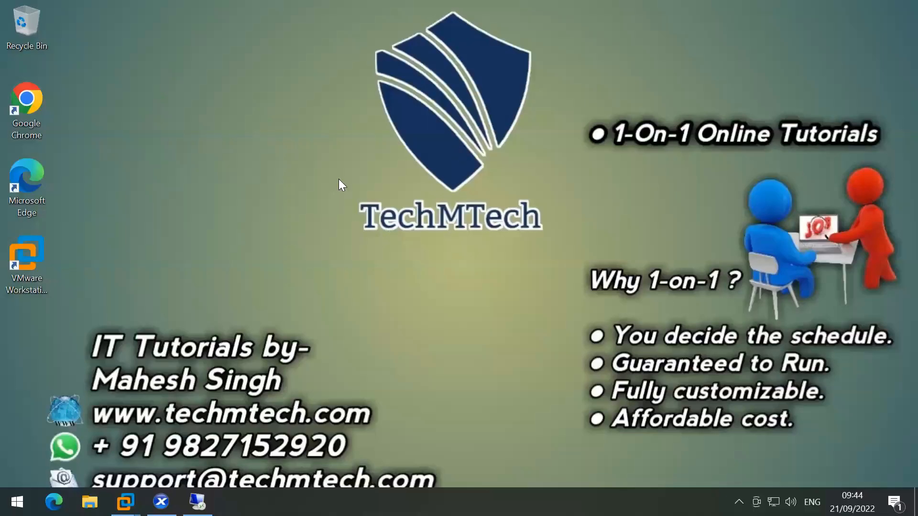
# Step: Select the Win10-TD-01 device in the DC's Windows collection, then return to the 192.168.10.54 imaging session
pyautogui.hotkey('alt', 'Tab')
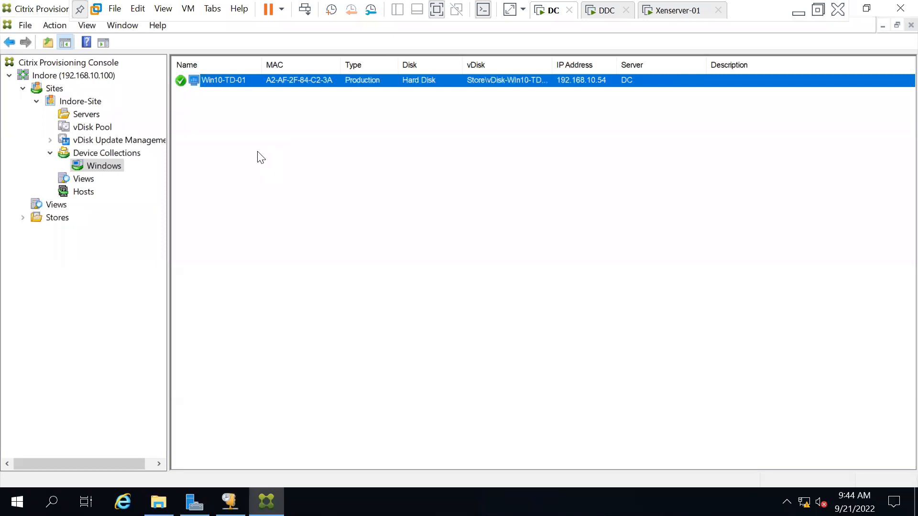
pyautogui.click(236, 115)
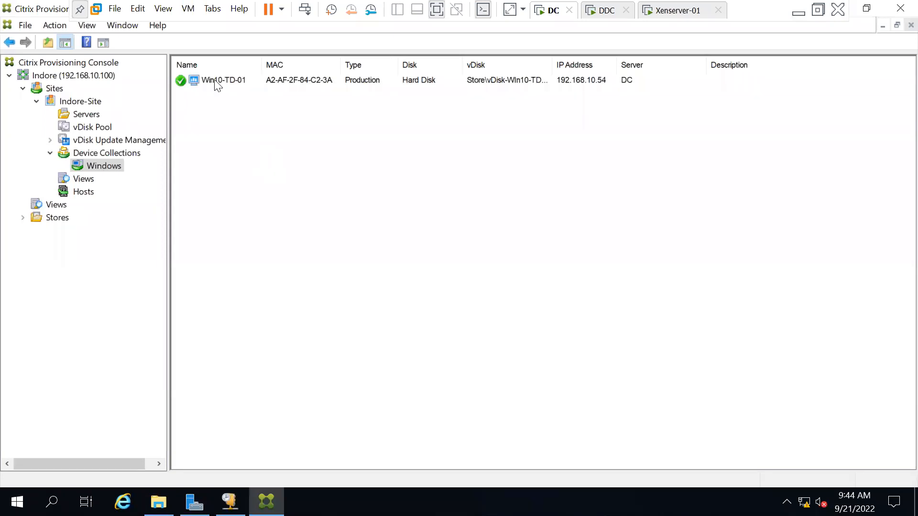
pyautogui.click(216, 82)
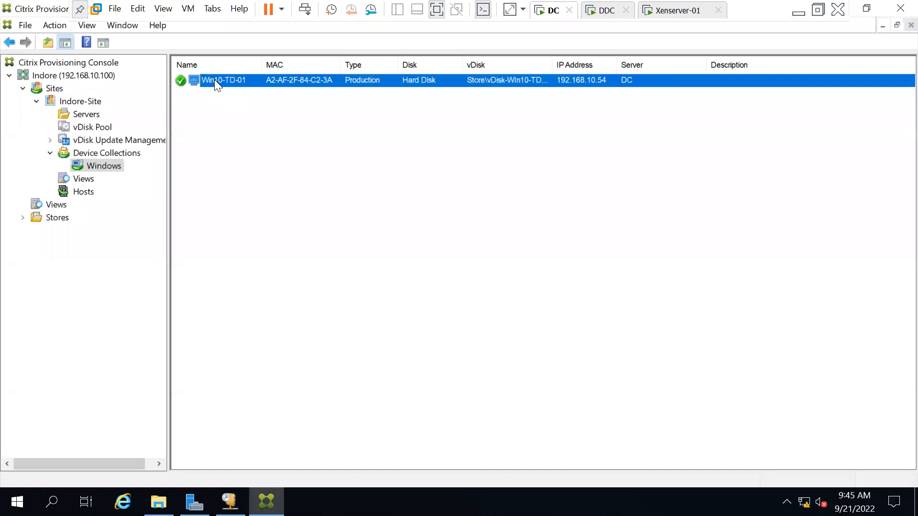
pyautogui.click(797, 11)
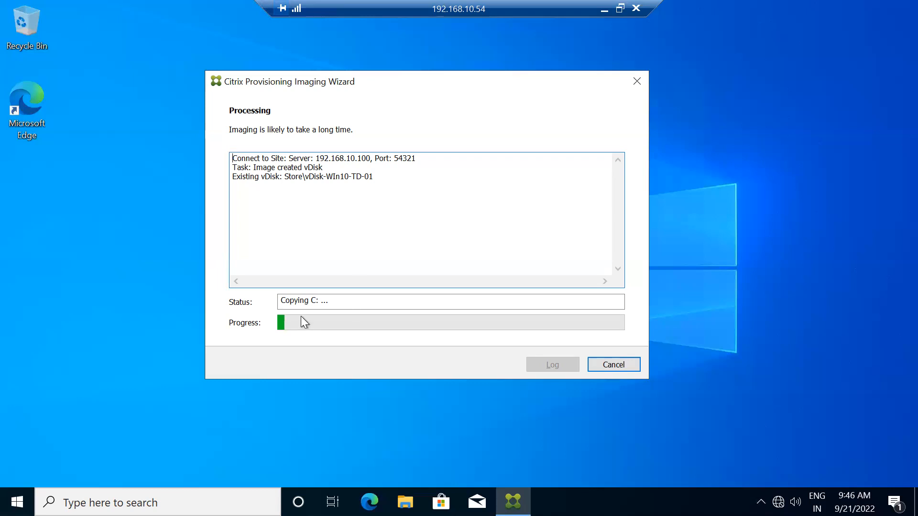
pyautogui.moveTo(320, 84); pyautogui.dragTo(423, 85)
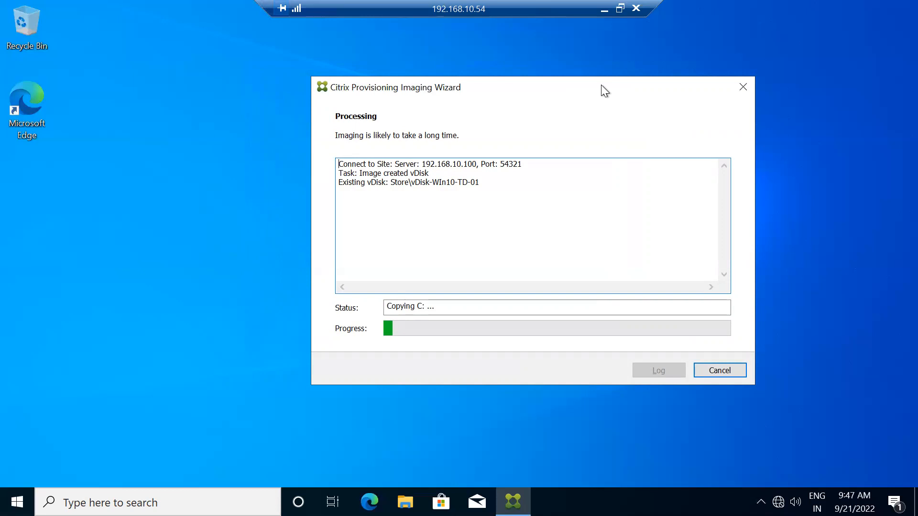
pyautogui.moveTo(553, 9)
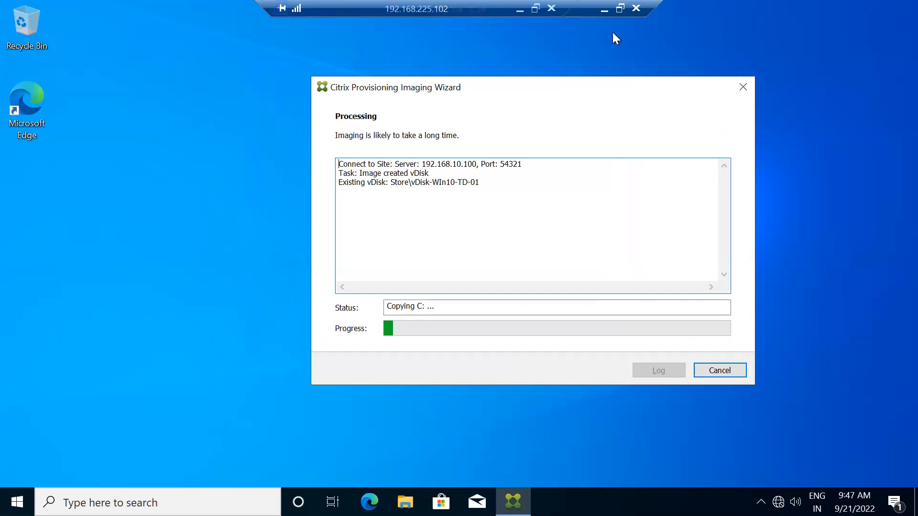